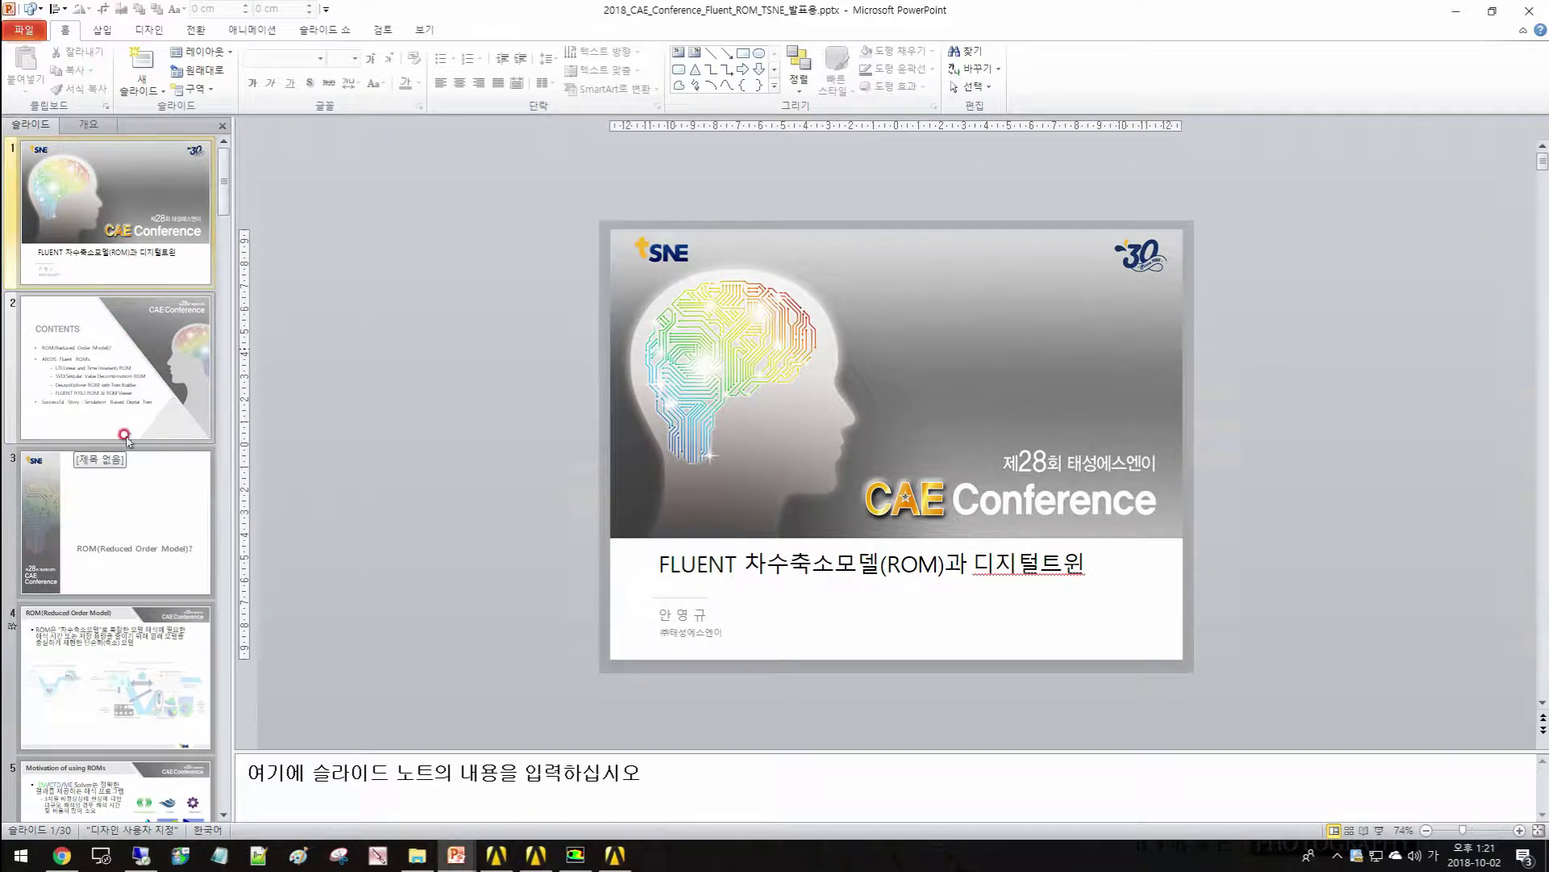
Step: Review the conference slides on contents, ANSYS ROMs, typical ROM workflow and LTI ROM, and bring up the ROM Builder presentation
left_click(121, 363)
scroll(151, 578, "down", 3)
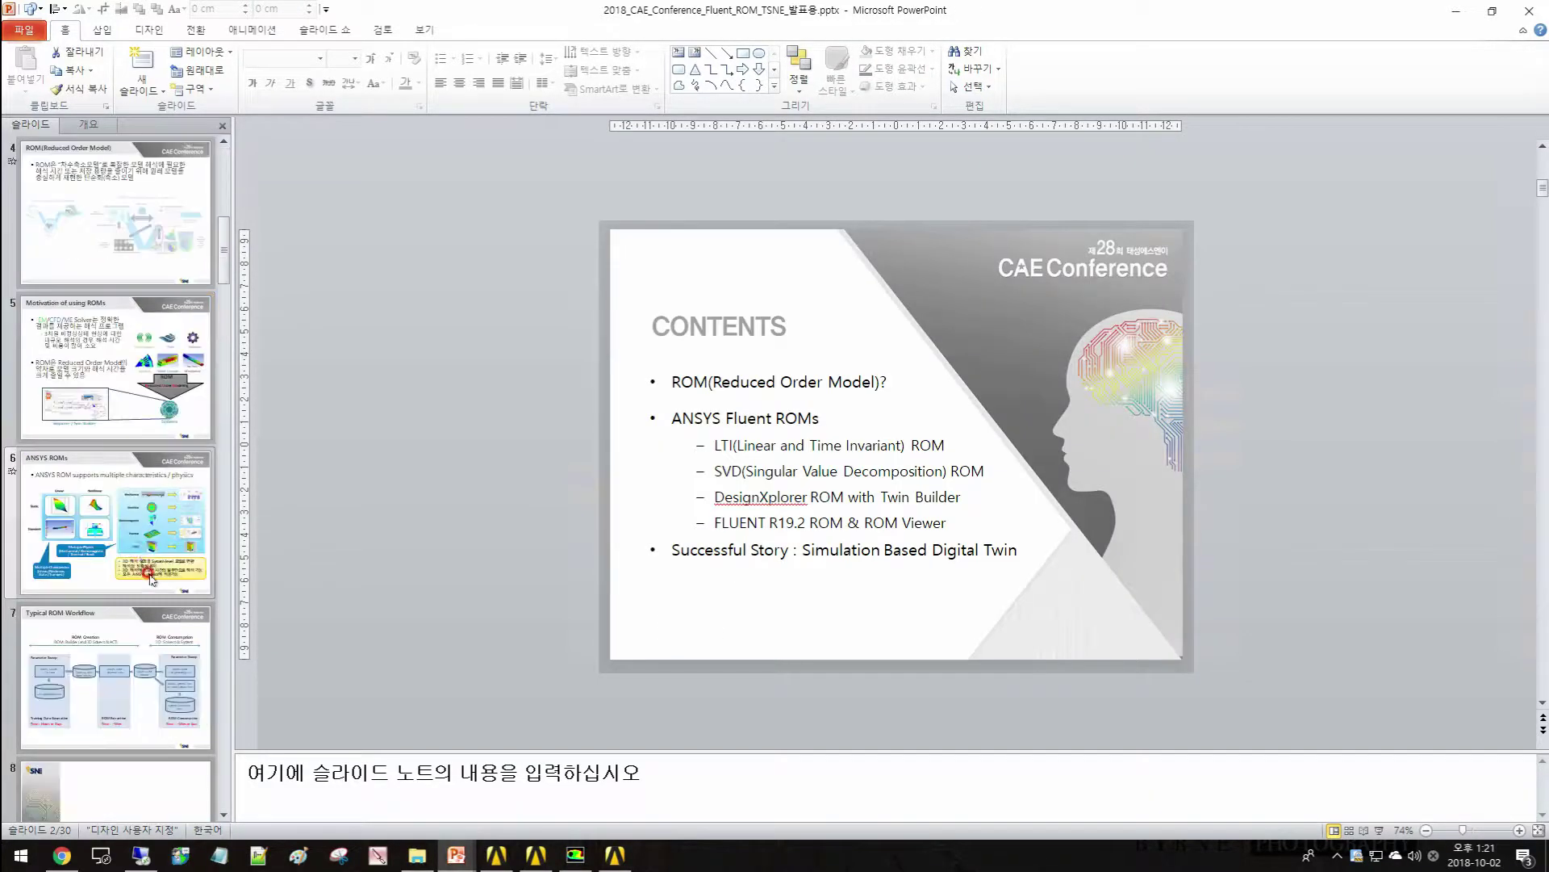
left_click(141, 529)
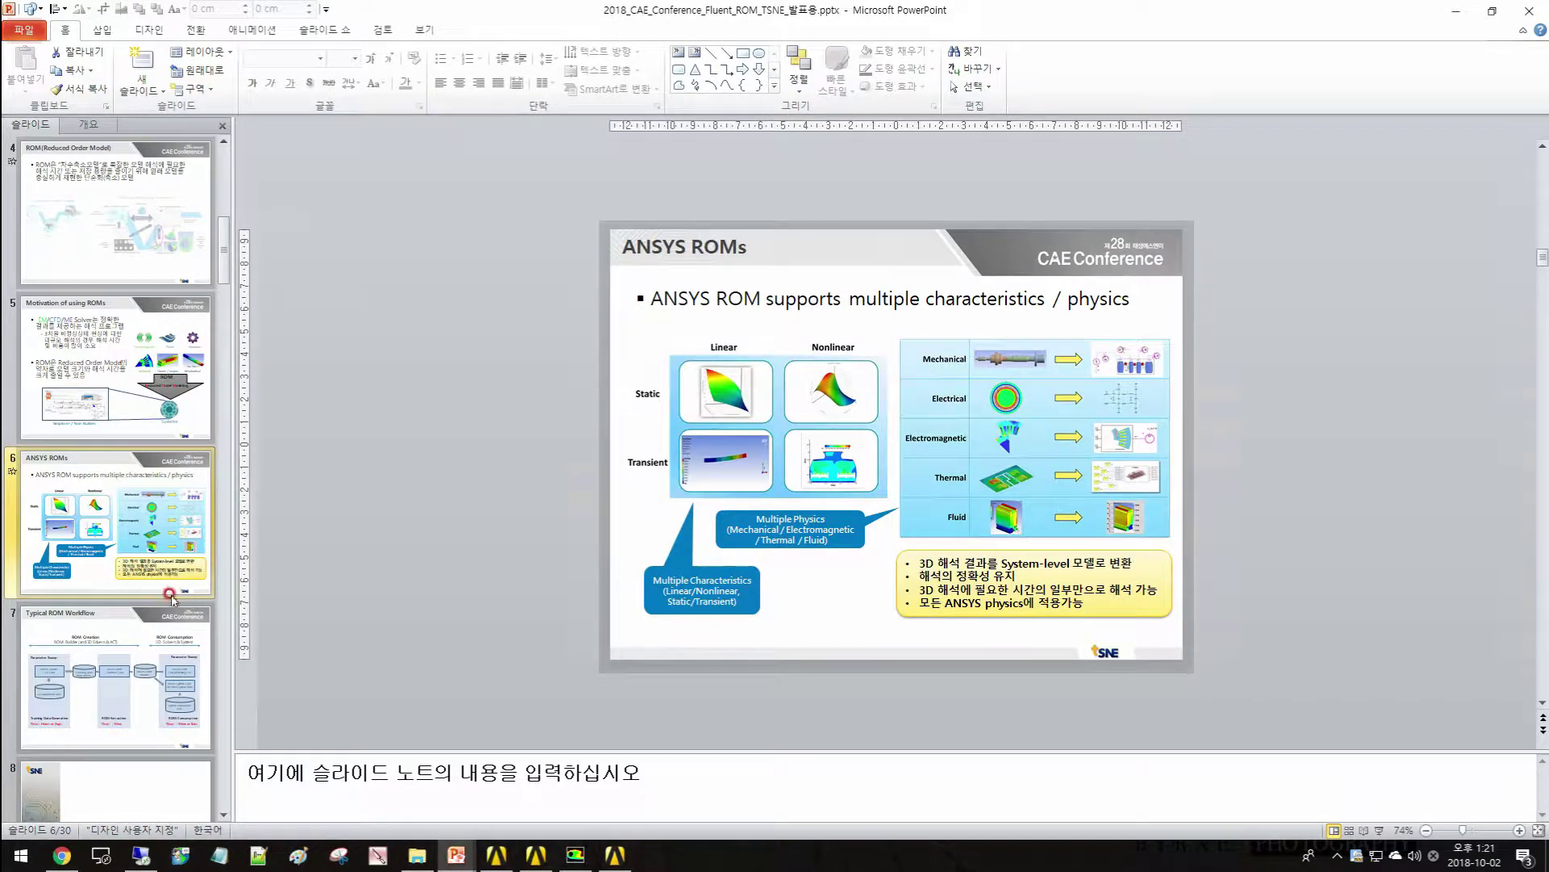
left_click(160, 655)
scroll(159, 581, "down", 4)
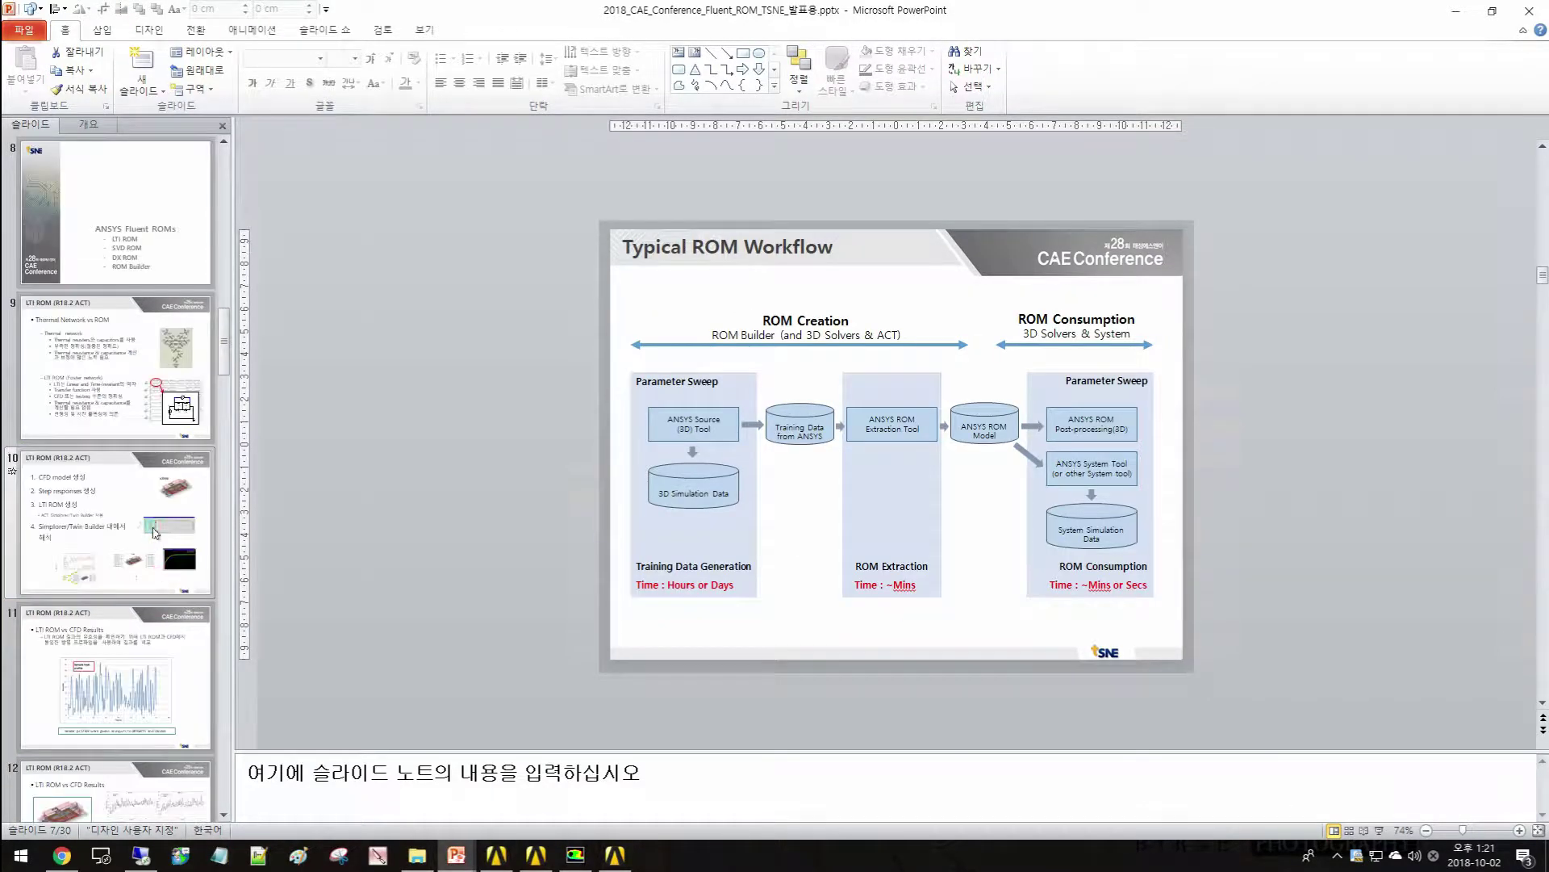
left_click(156, 533)
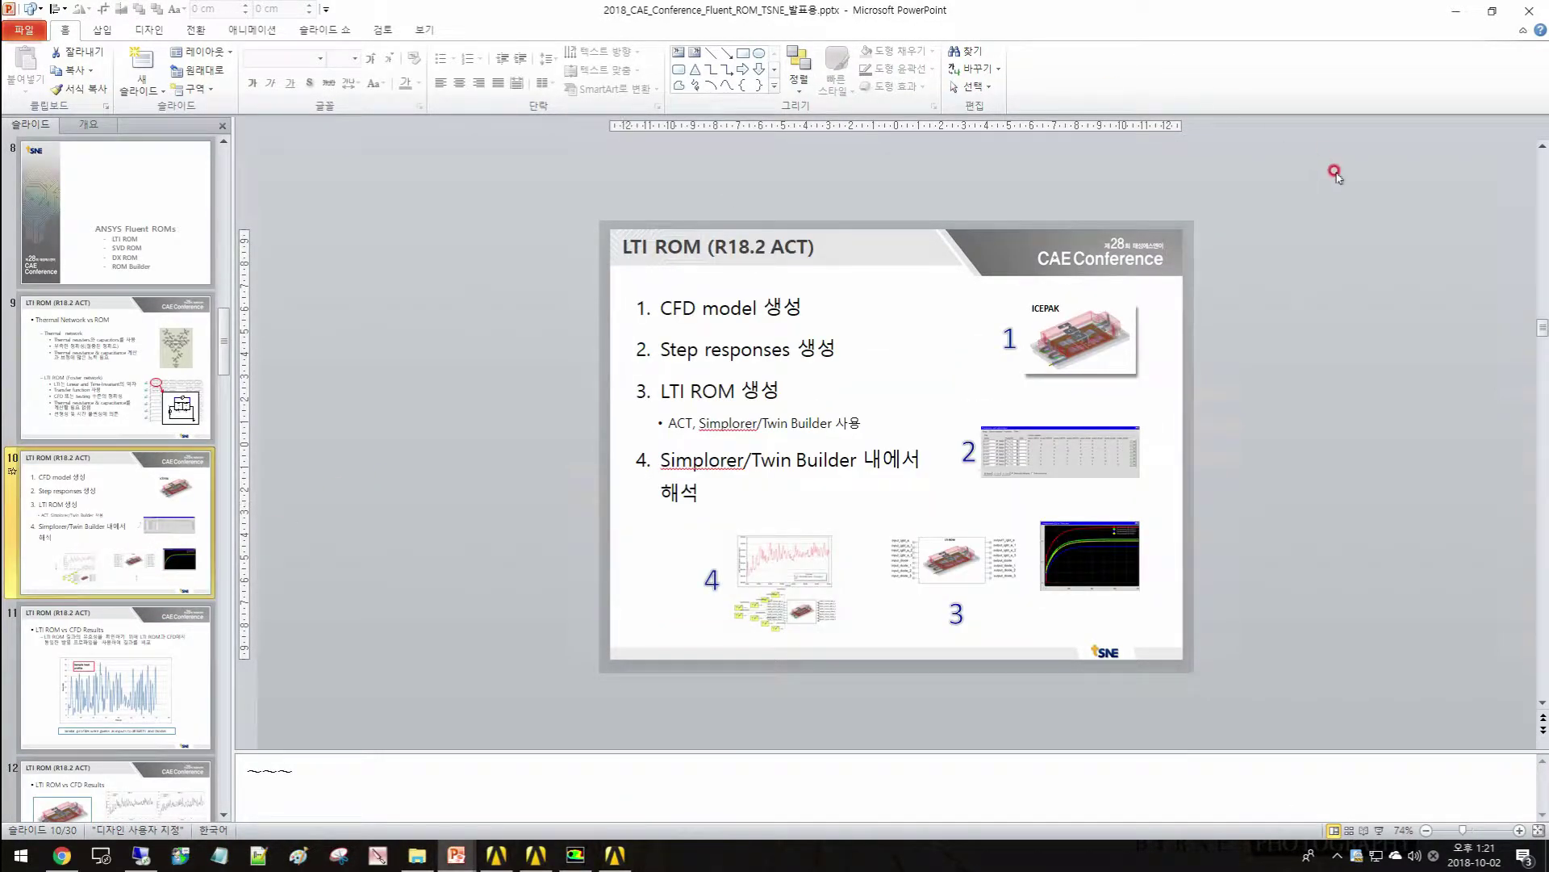
left_click(1454, 18)
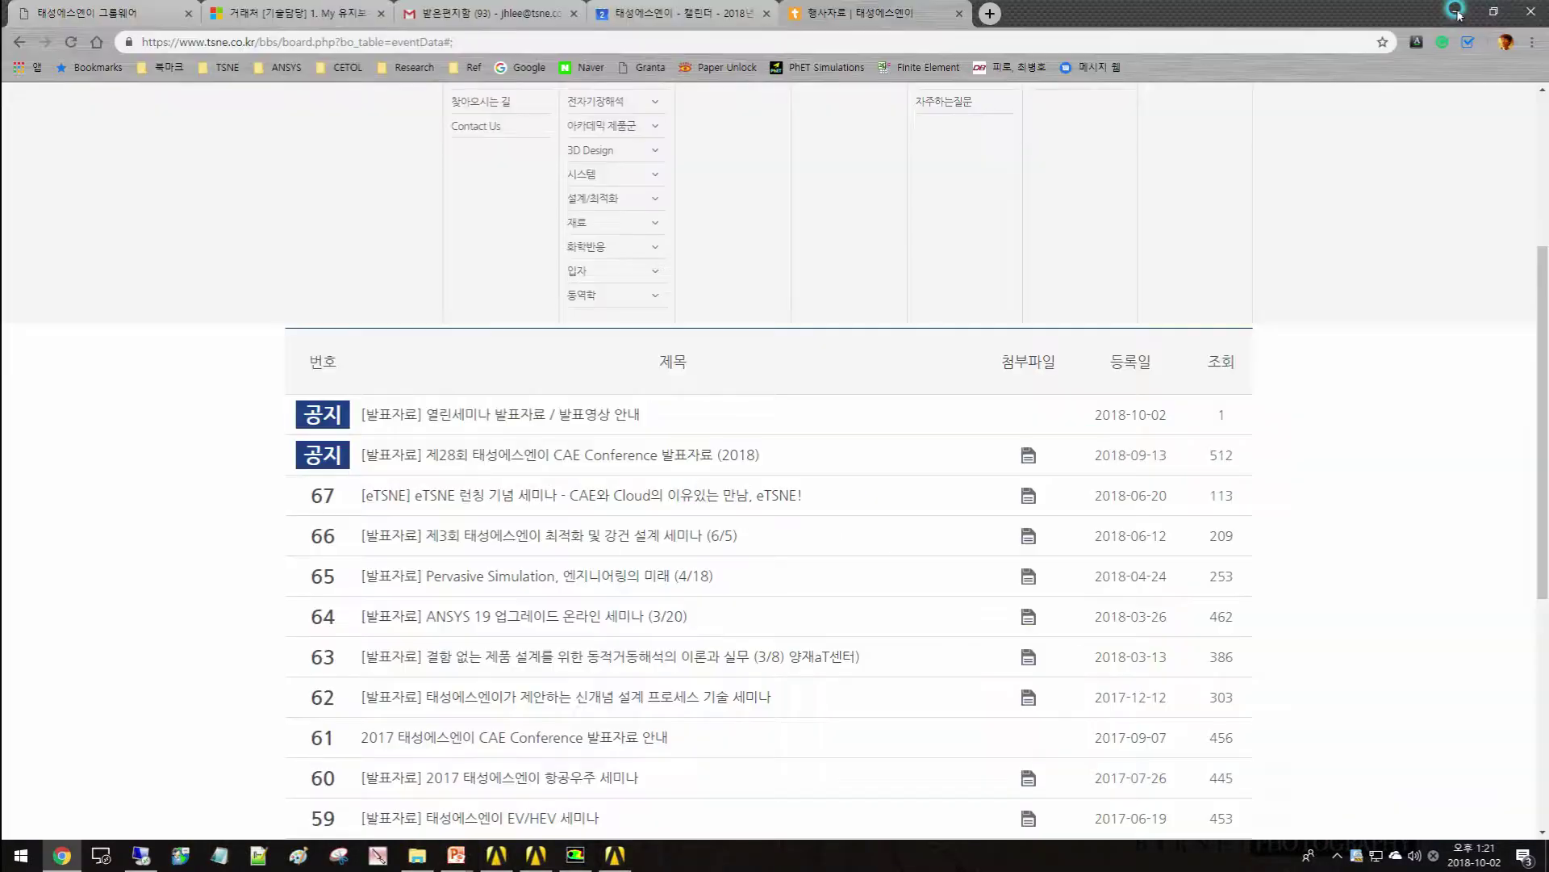
left_click(1458, 11)
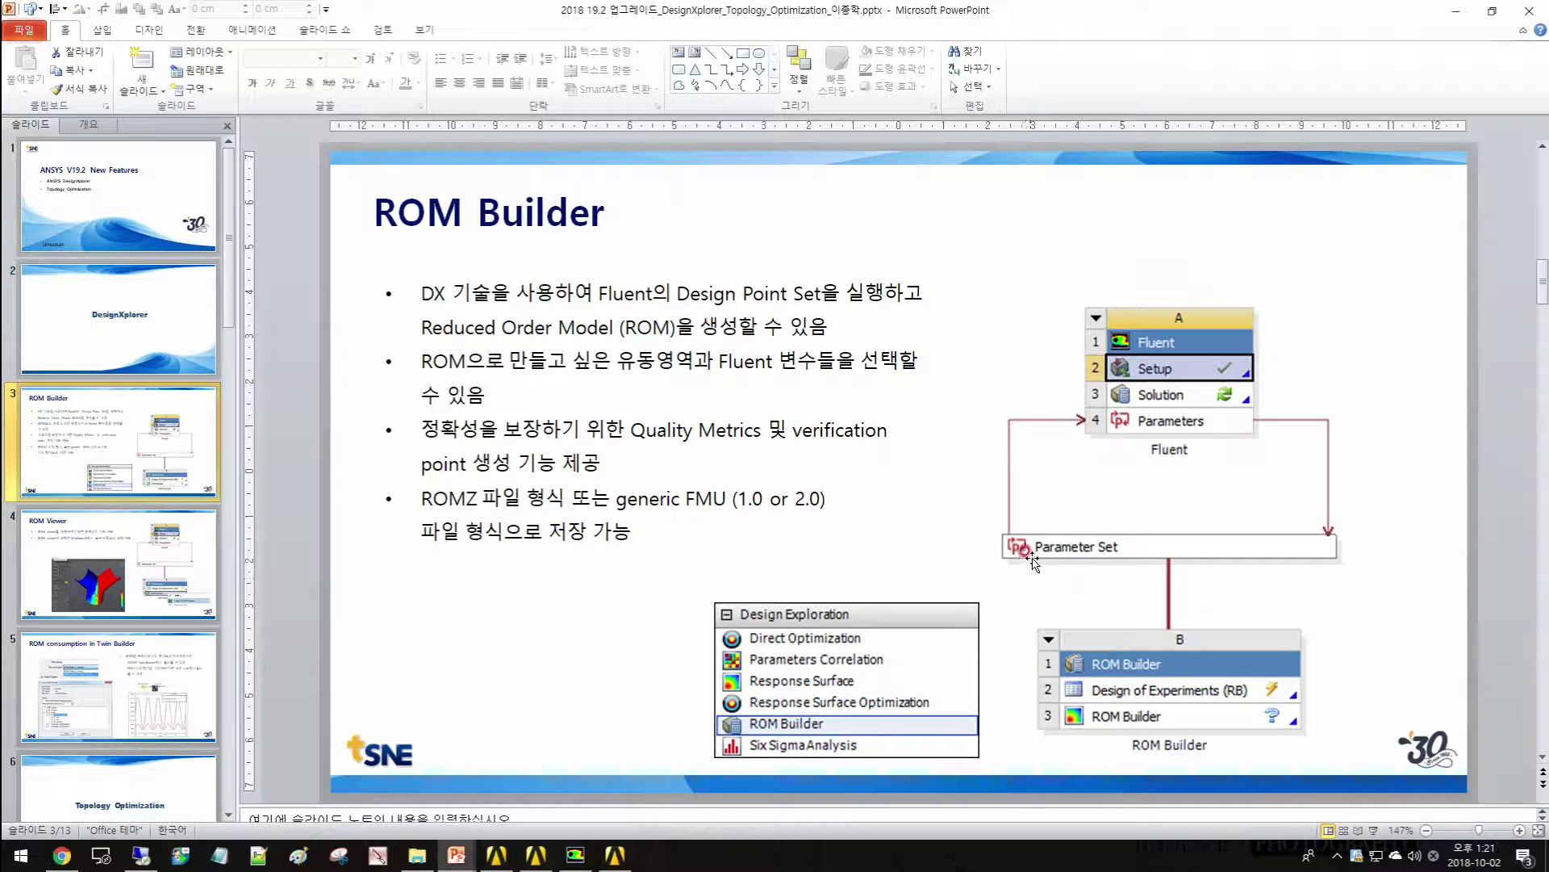
Step: Switch to ANSYS Help Viewer and follow the sample-file link in the Prerequisites of the DesignXplorer guide's ROM example for Fluent
left_click(498, 855)
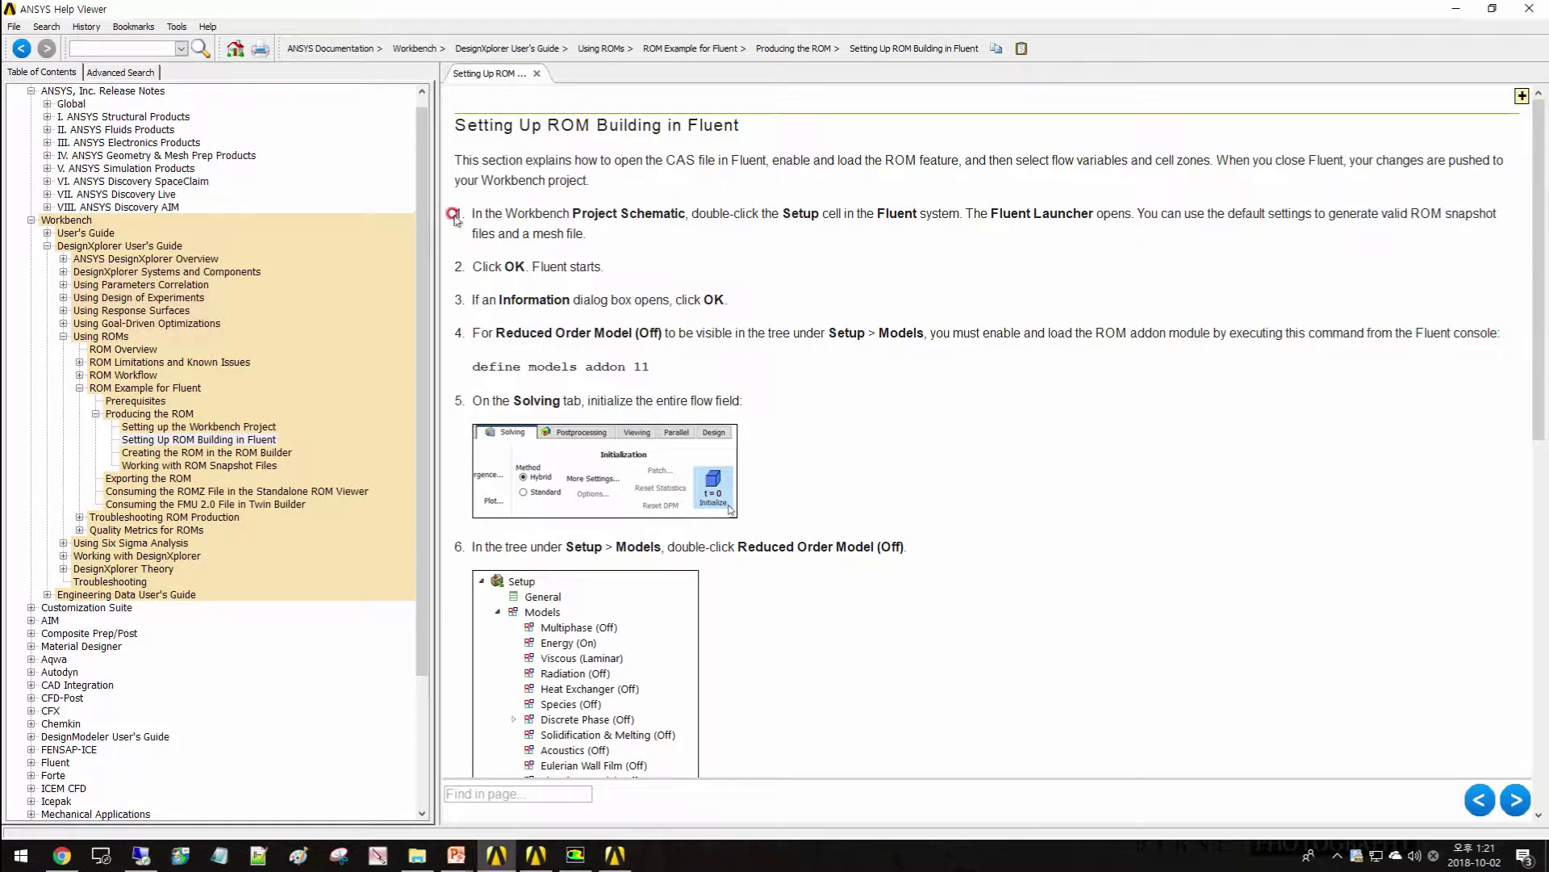
left_click_drag(426, 268, 420, 197)
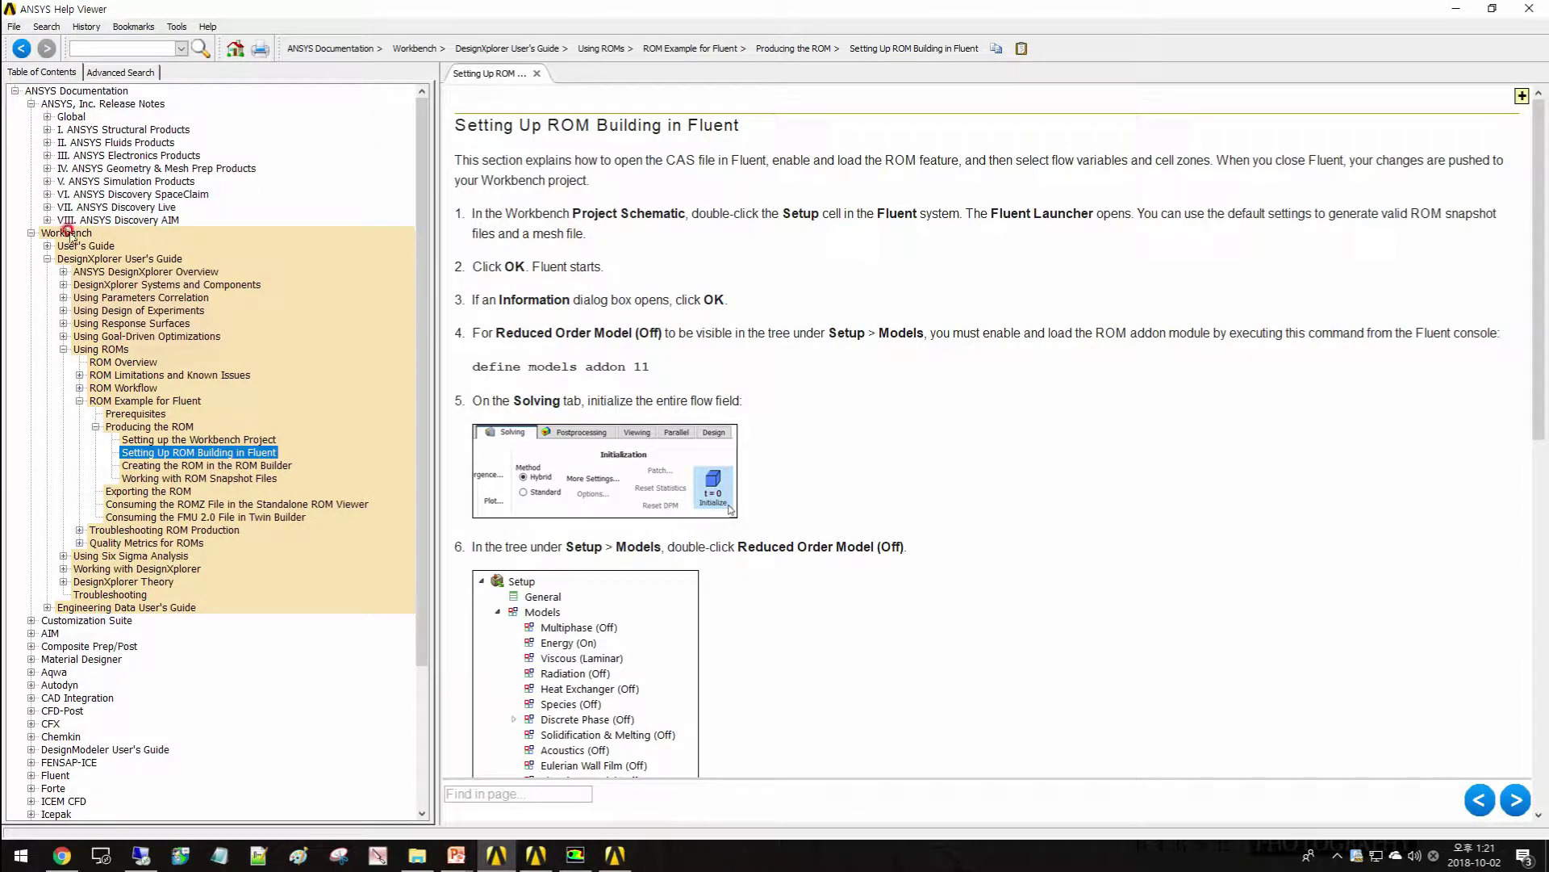
left_click(111, 258)
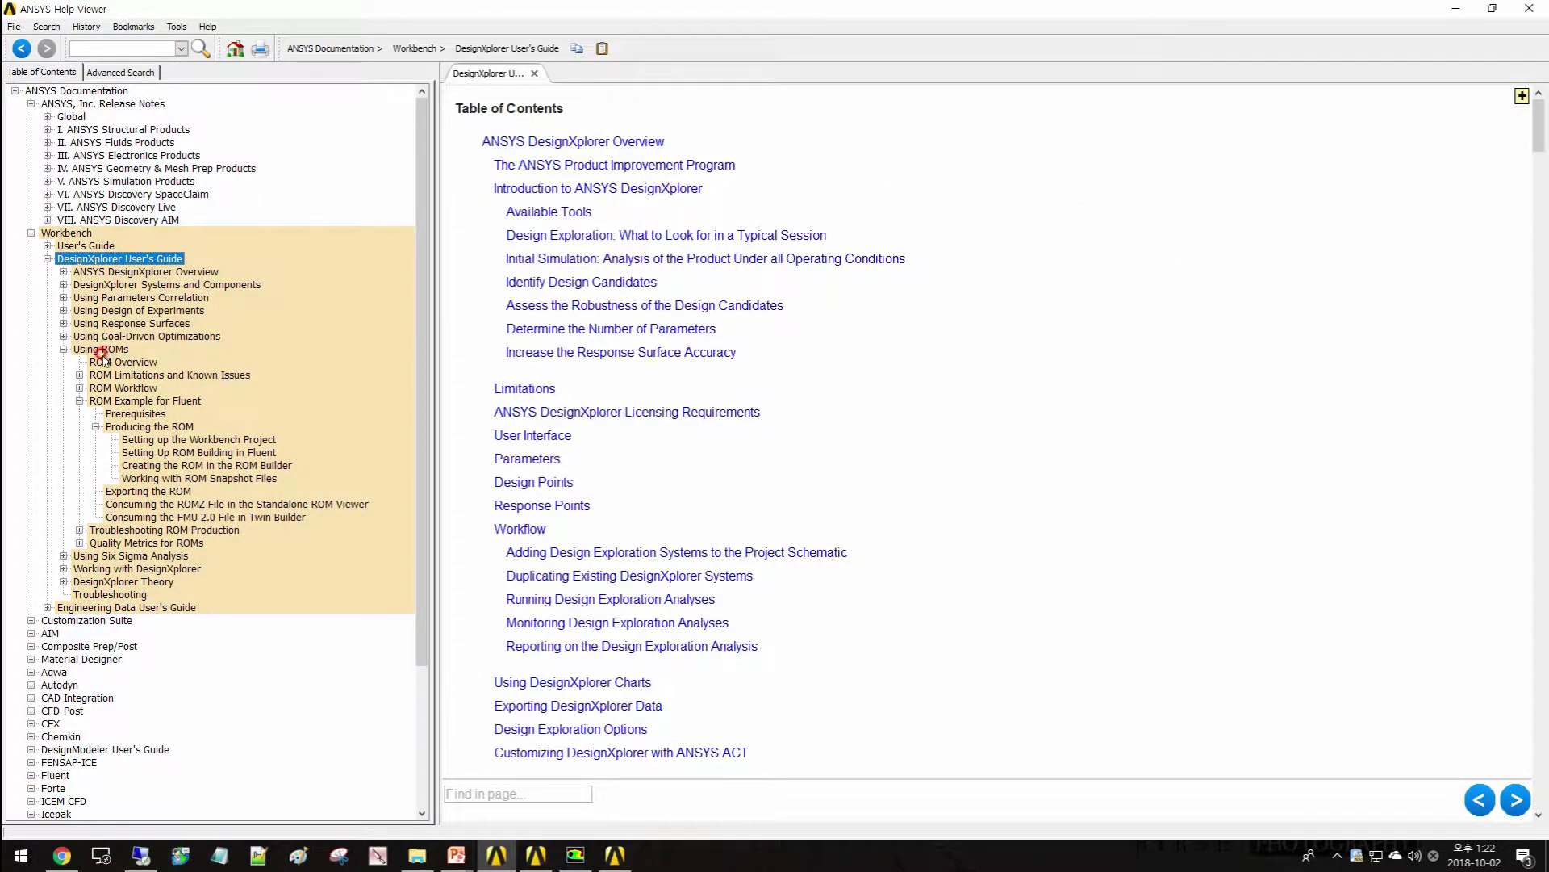
left_click(101, 351)
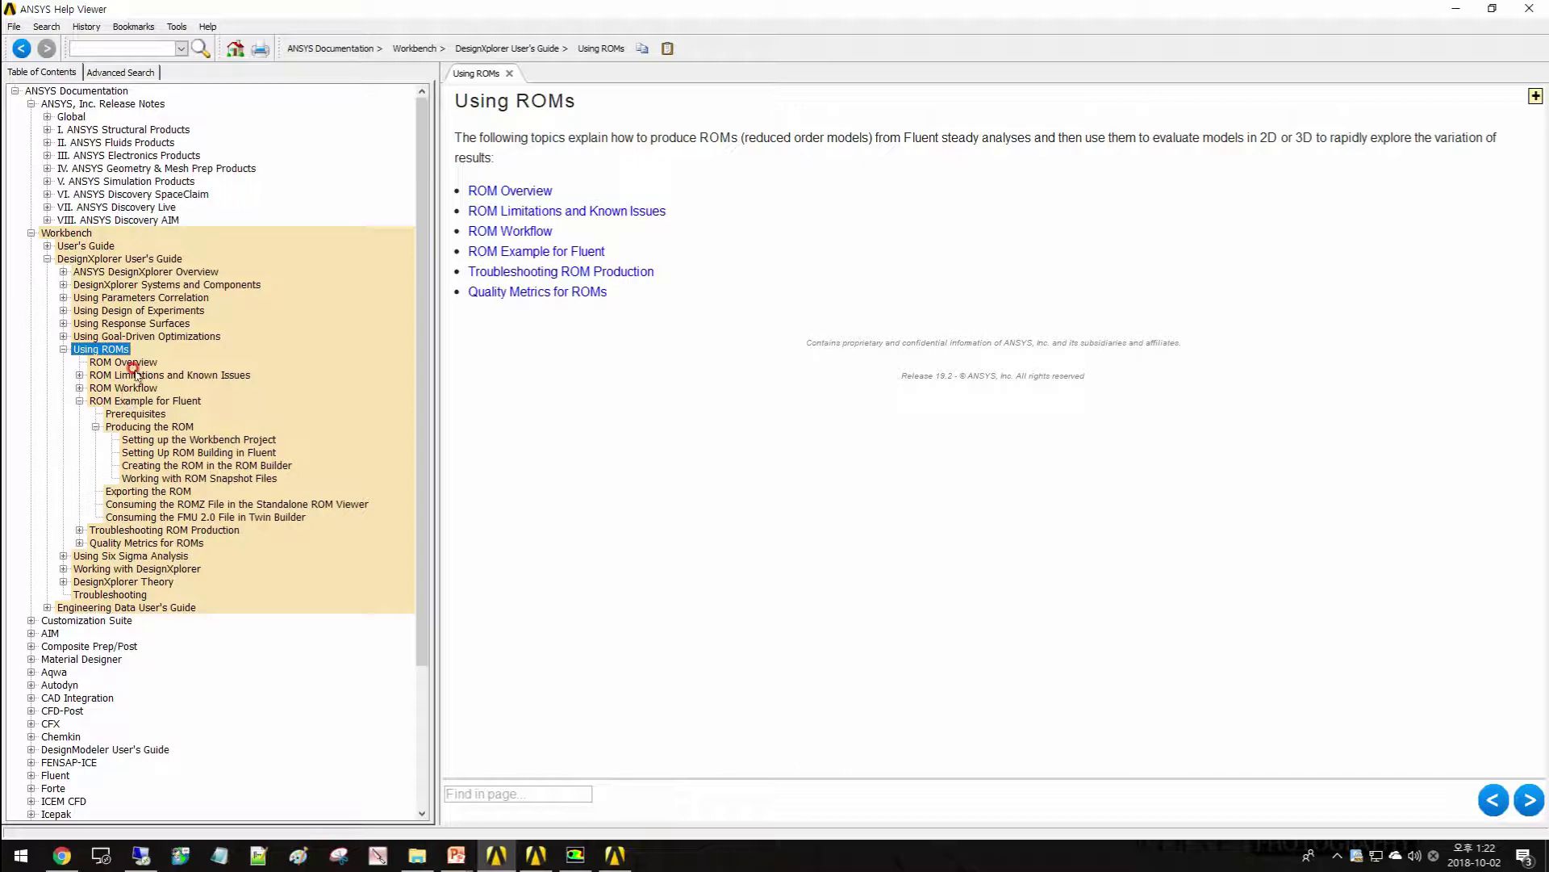
left_click(139, 414)
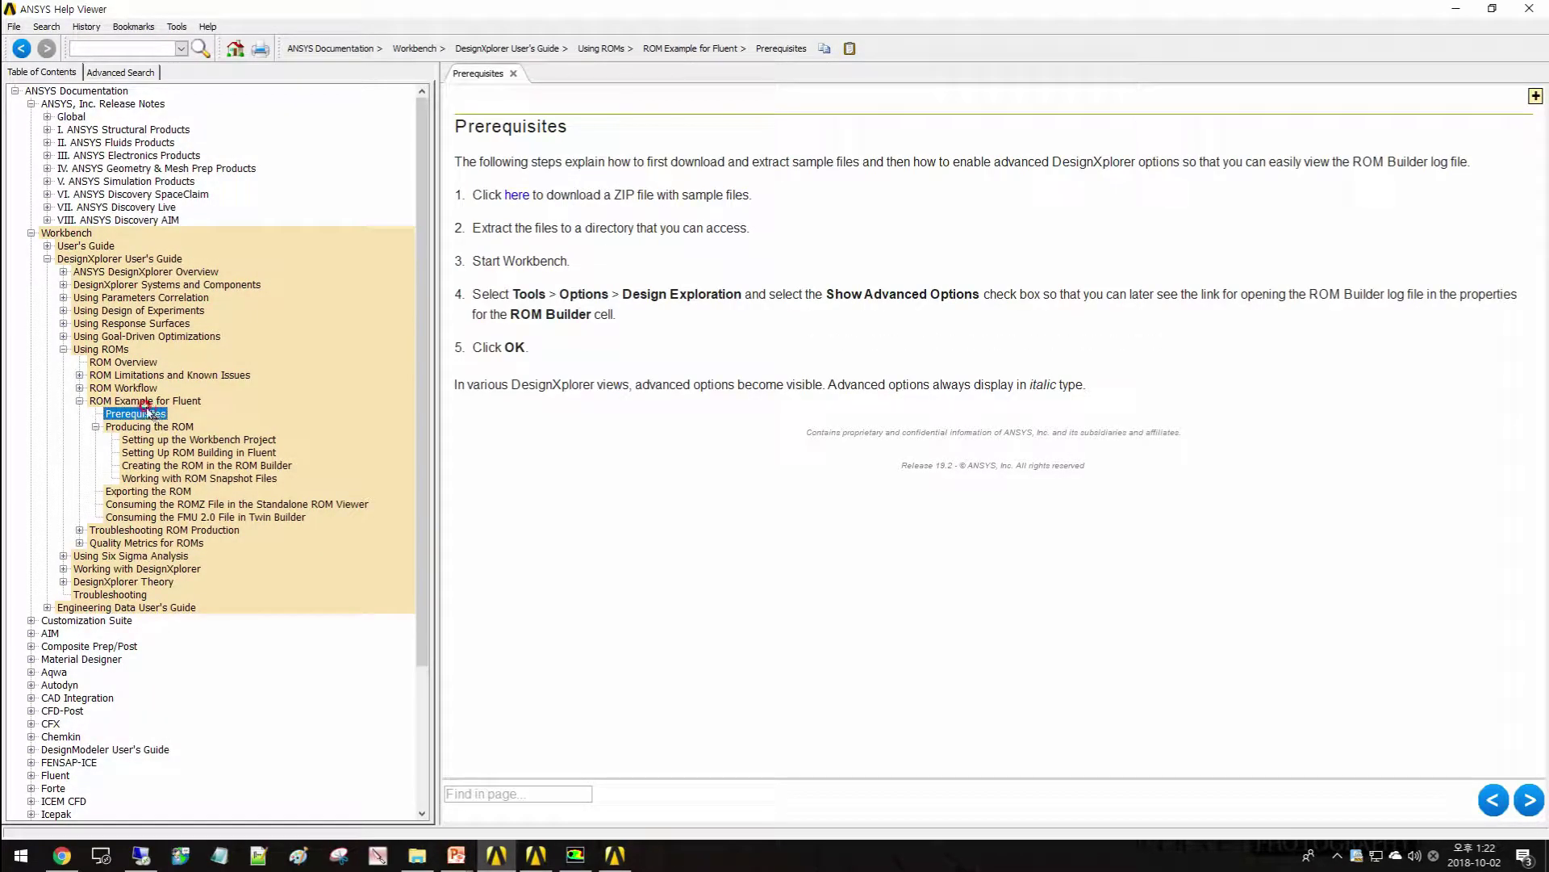
left_click(510, 196)
Step: Switch to Workbench and inspect the Fluent system and the ROM Builder entry among the Design Exploration systems
left_click(536, 856)
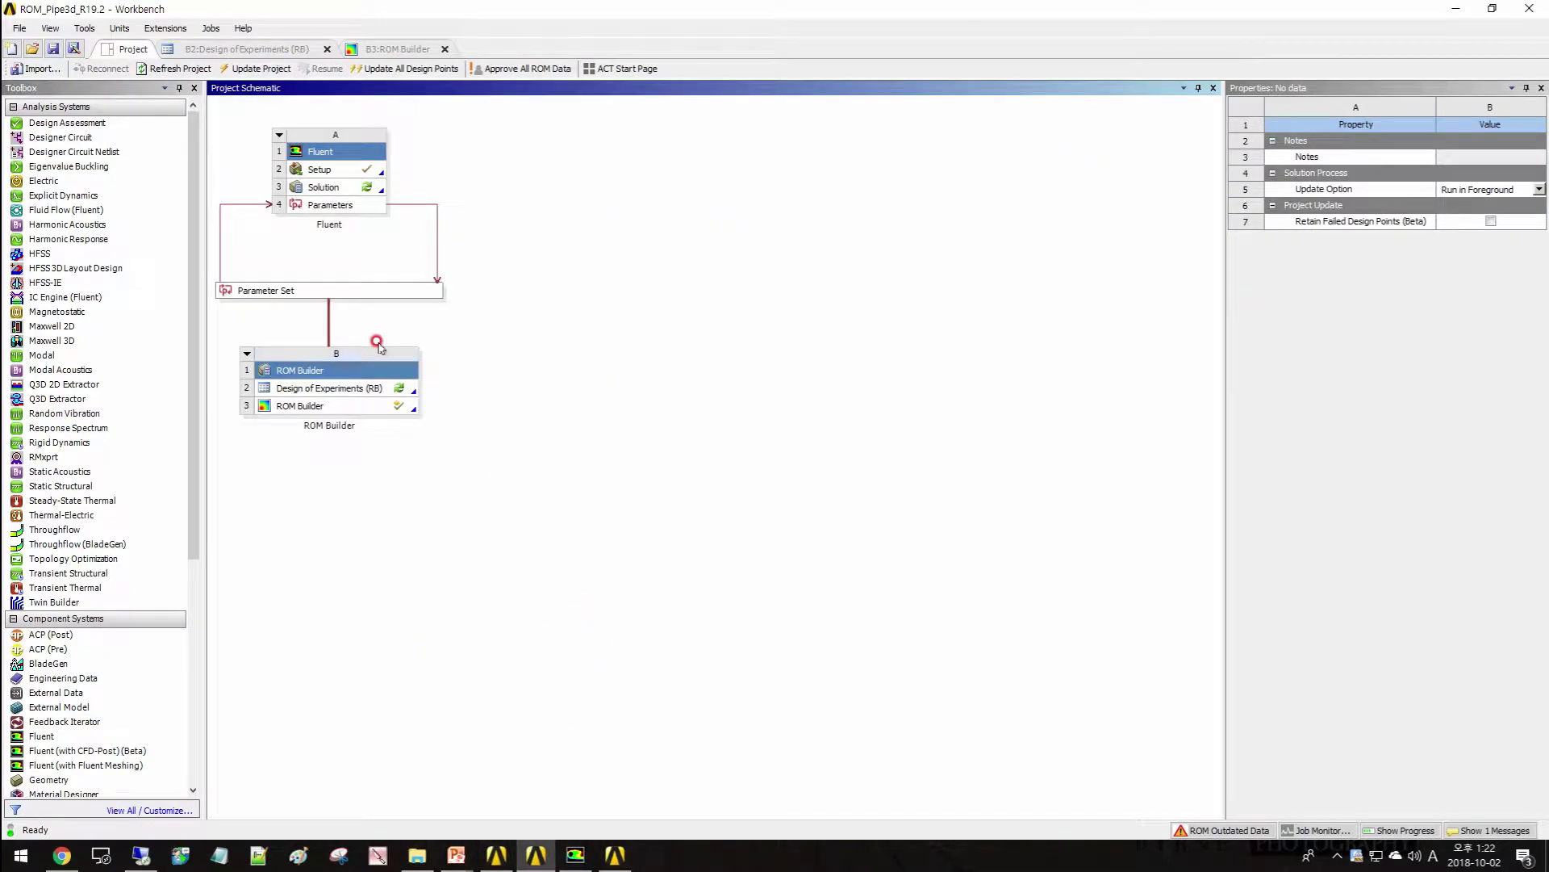
left_click(337, 151)
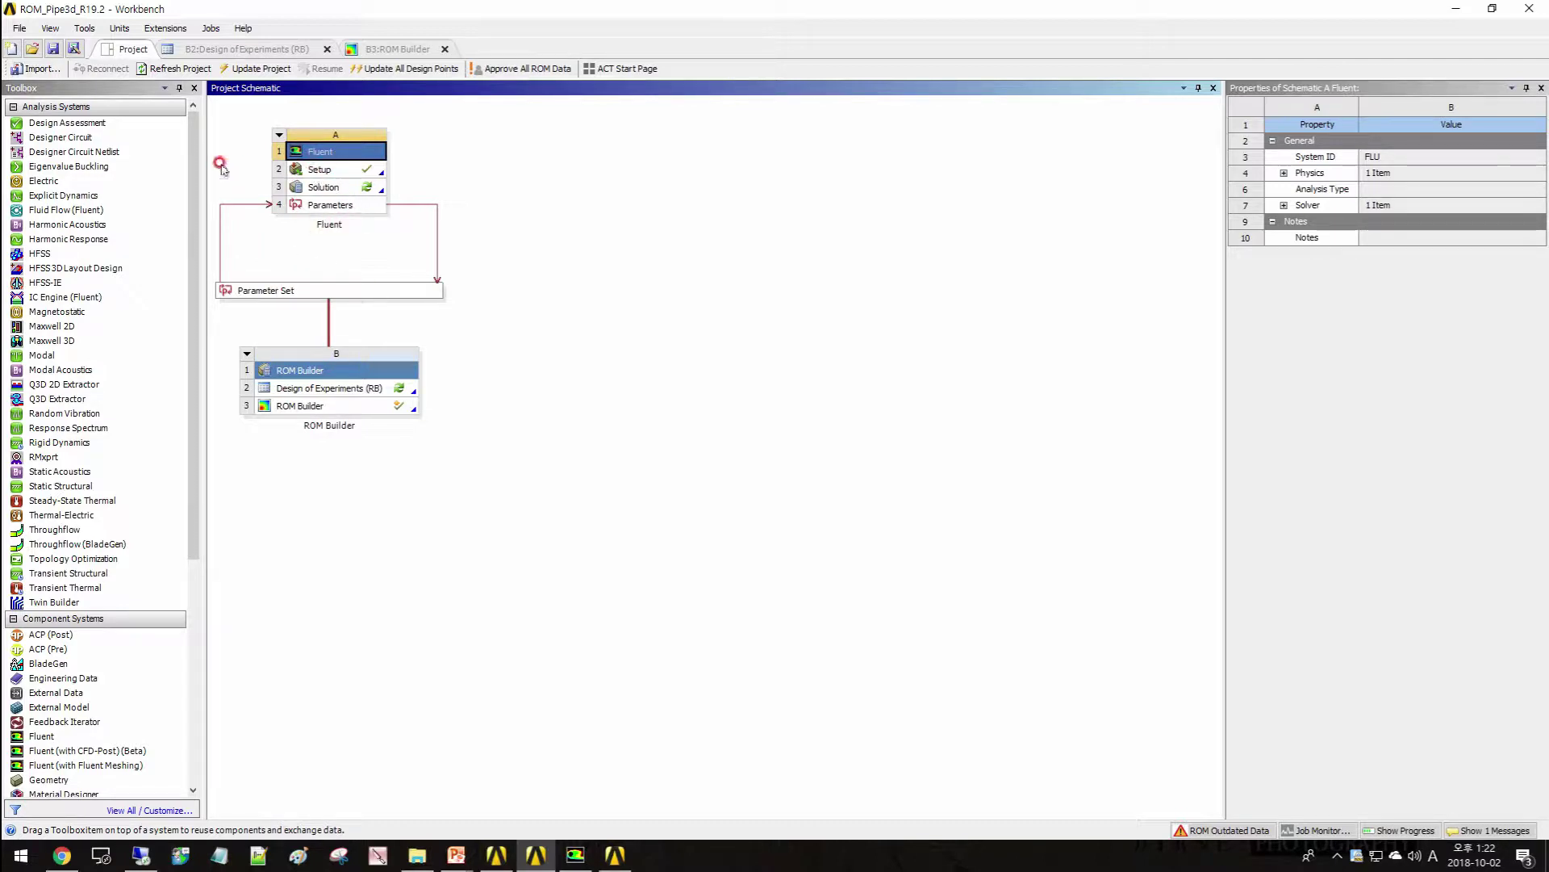
left_click_drag(194, 182, 187, 421)
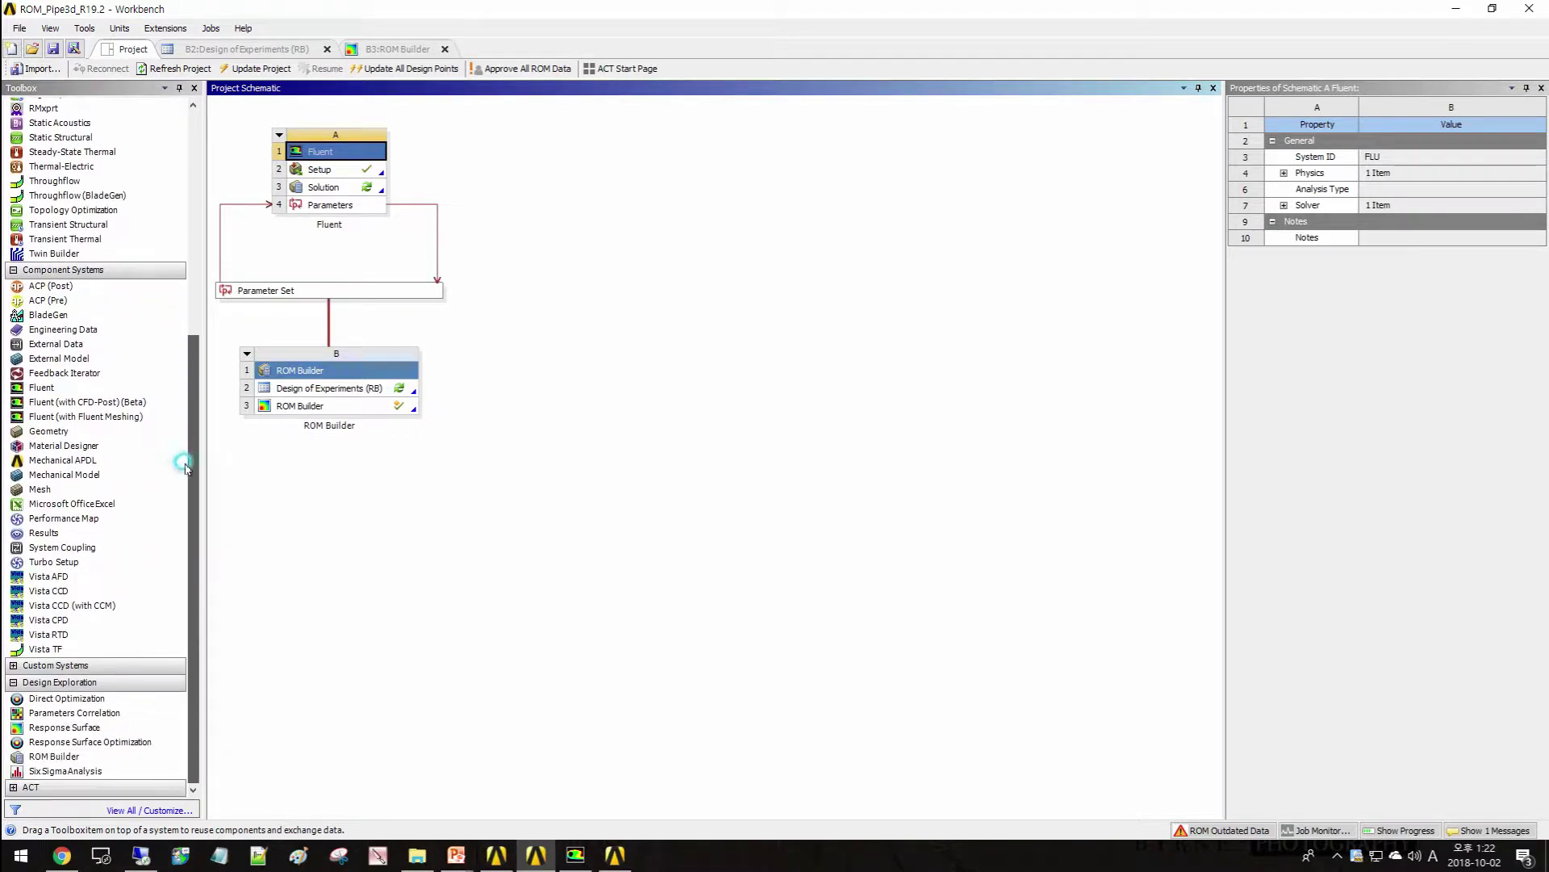
left_click(98, 547)
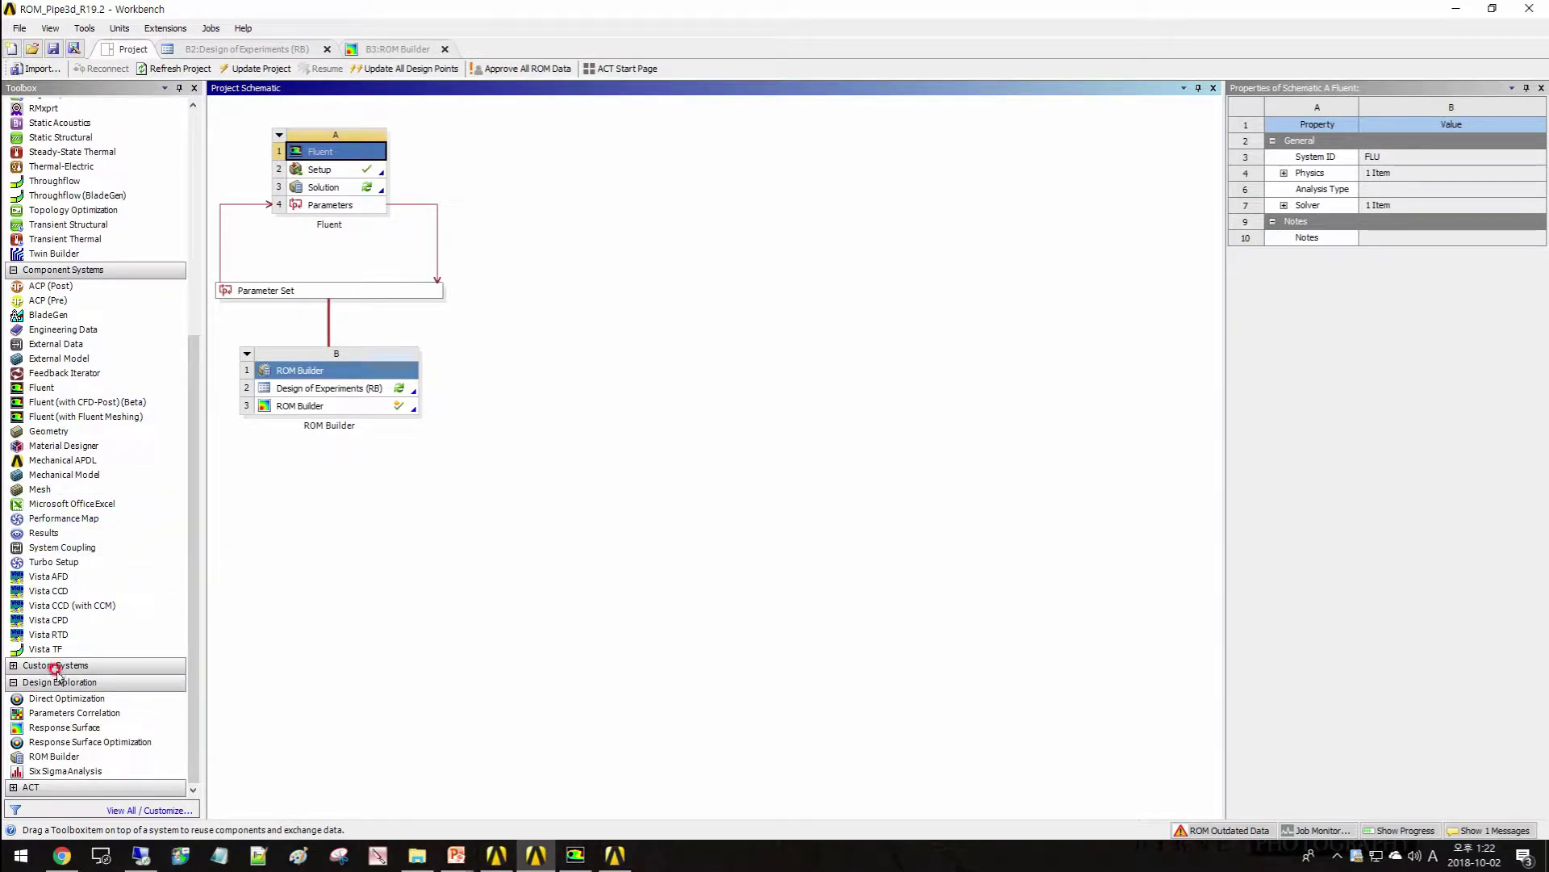
left_click(52, 753)
left_click(590, 578)
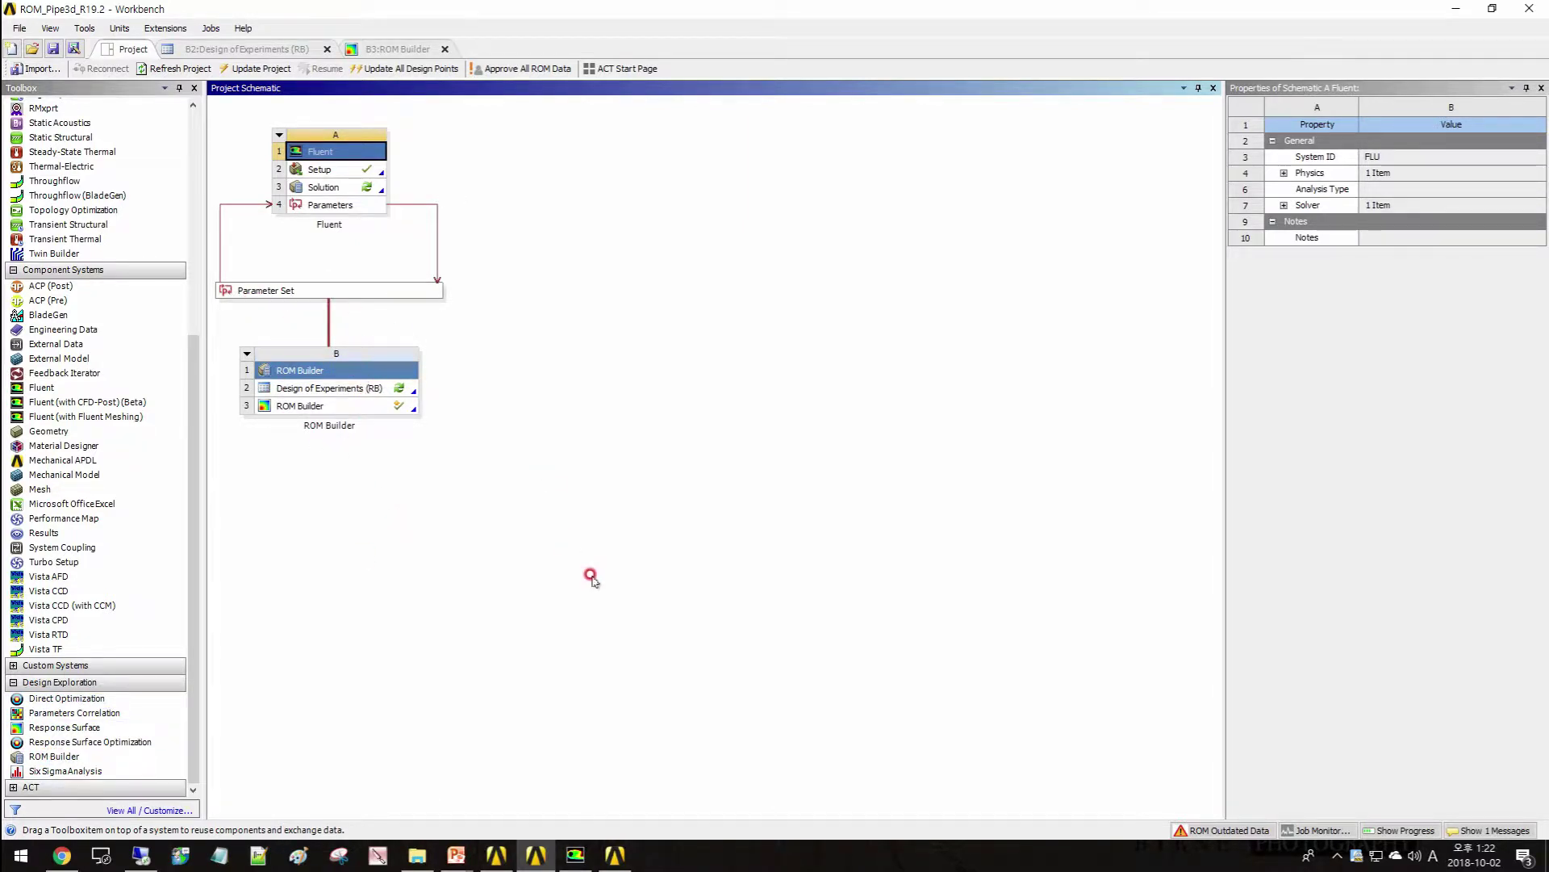
Step: Switch to Fluent and review the model tree, its input and output parameters, and the physics settings
left_click(577, 857)
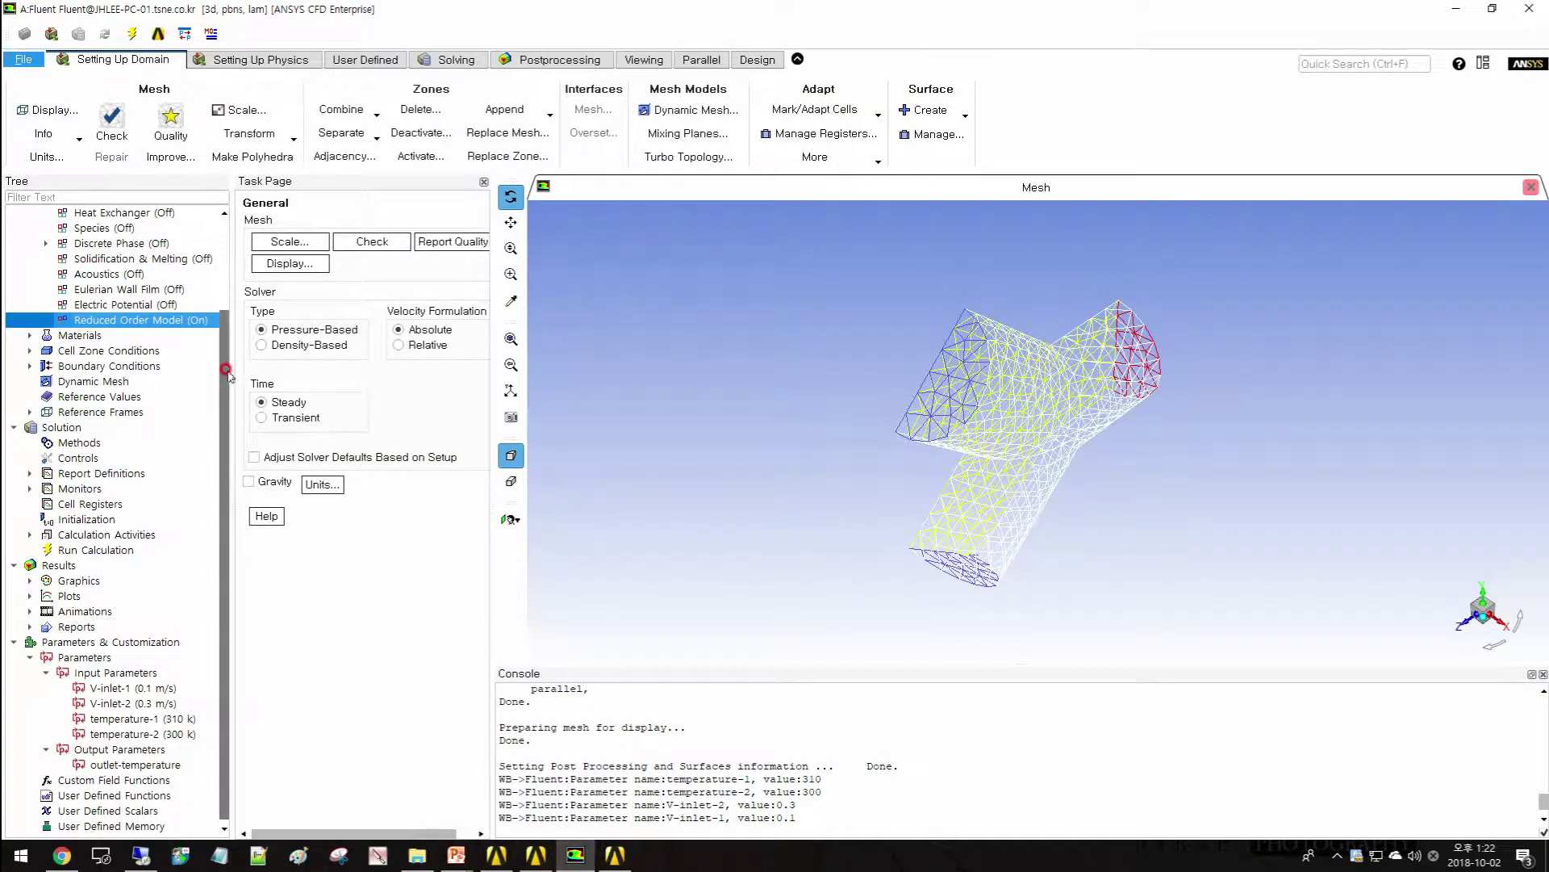
scroll(121, 484, "up", 3)
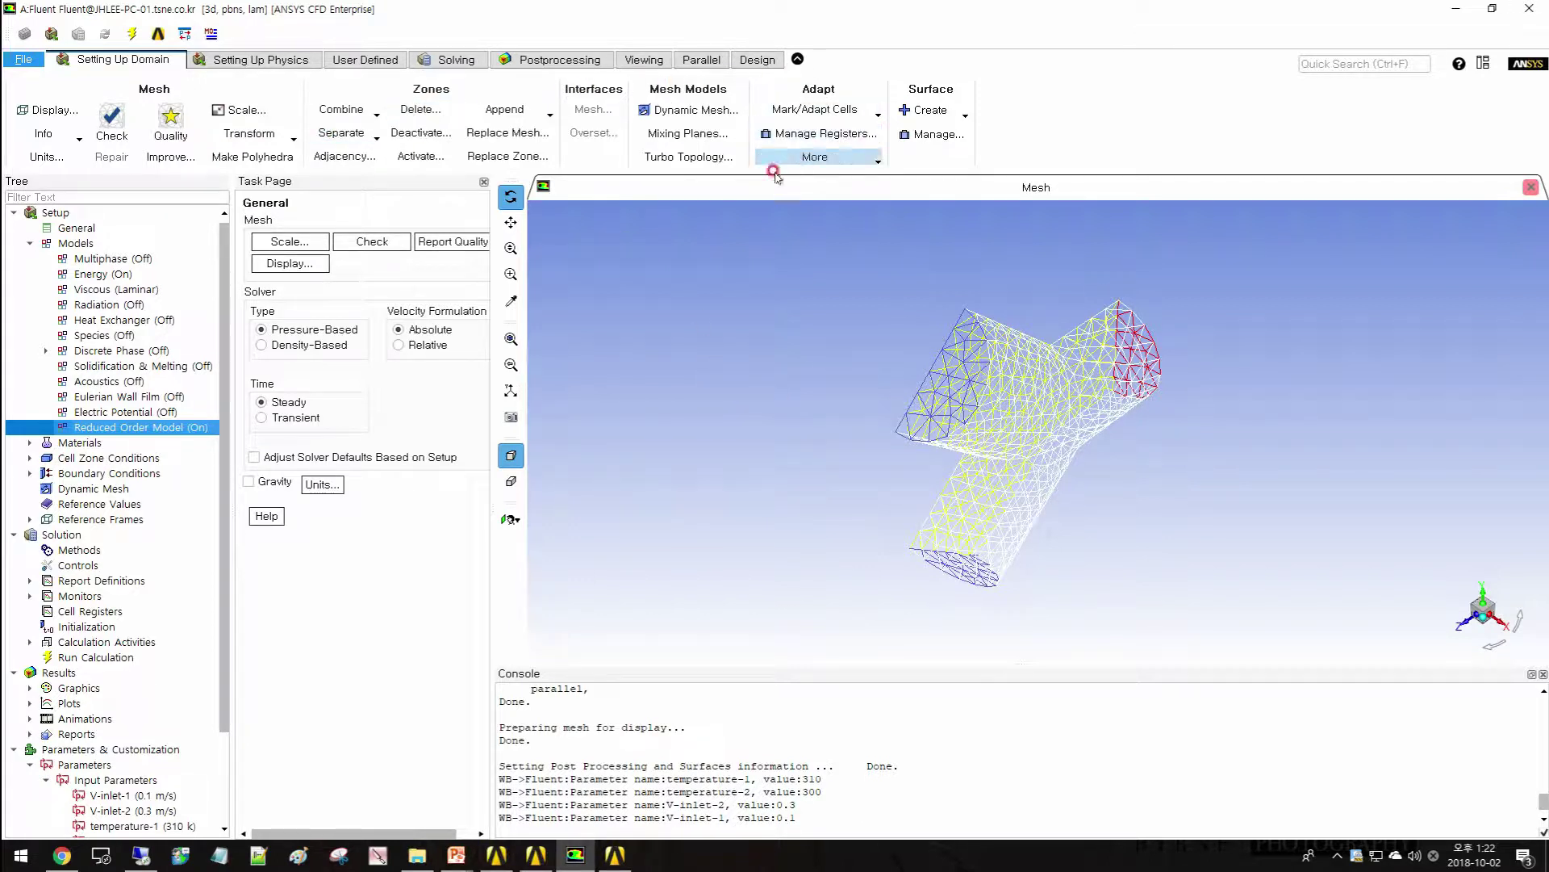
scroll(222, 419, "down", 3)
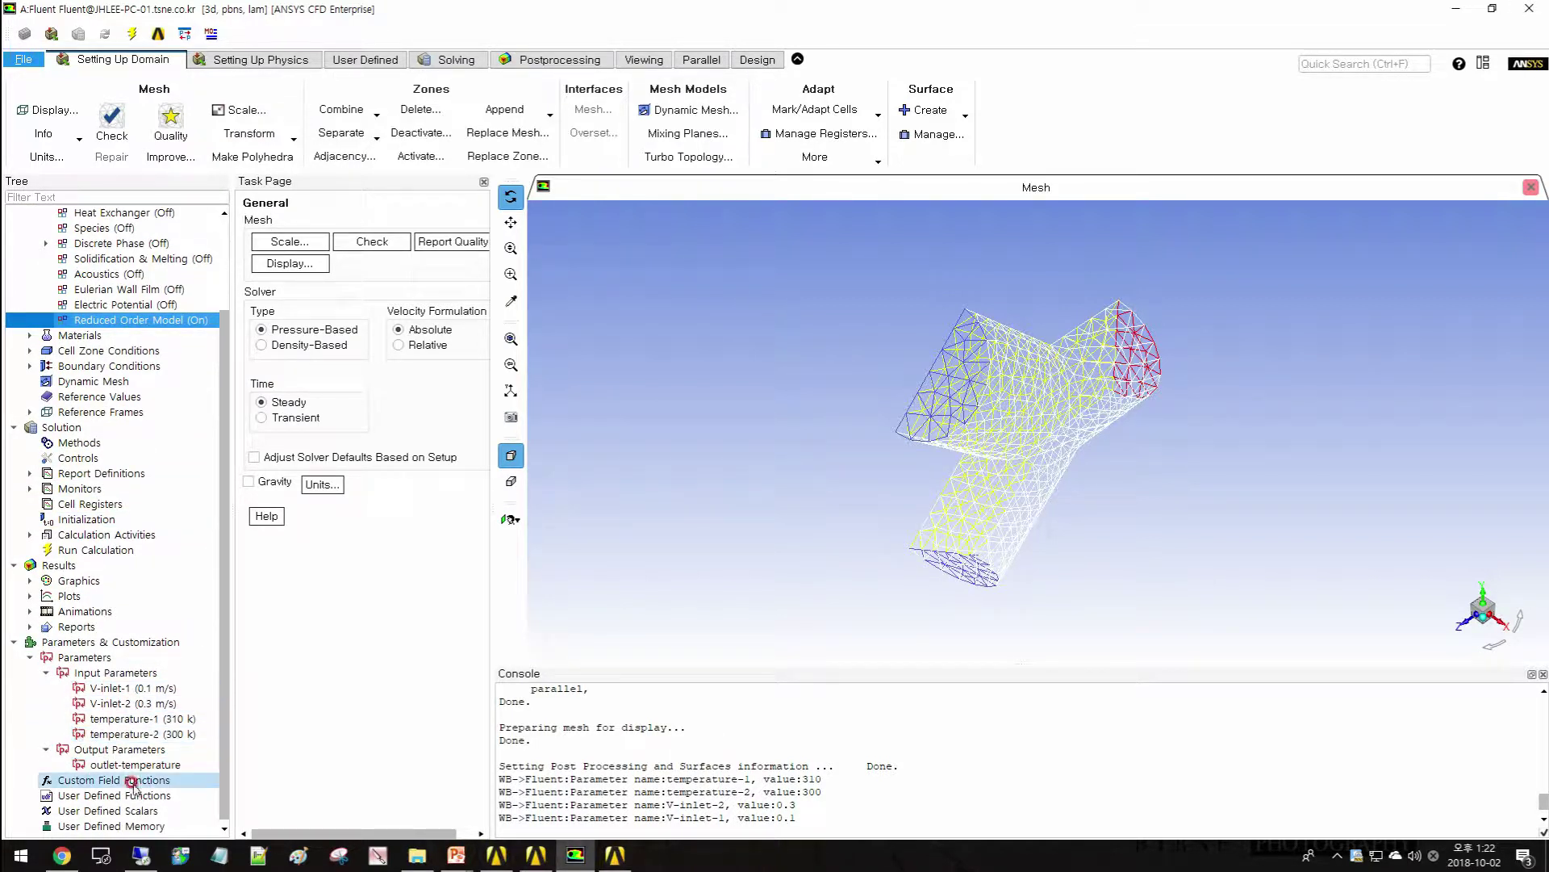
scroll(226, 537, "up", 2)
scroll(225, 537, "up", 1)
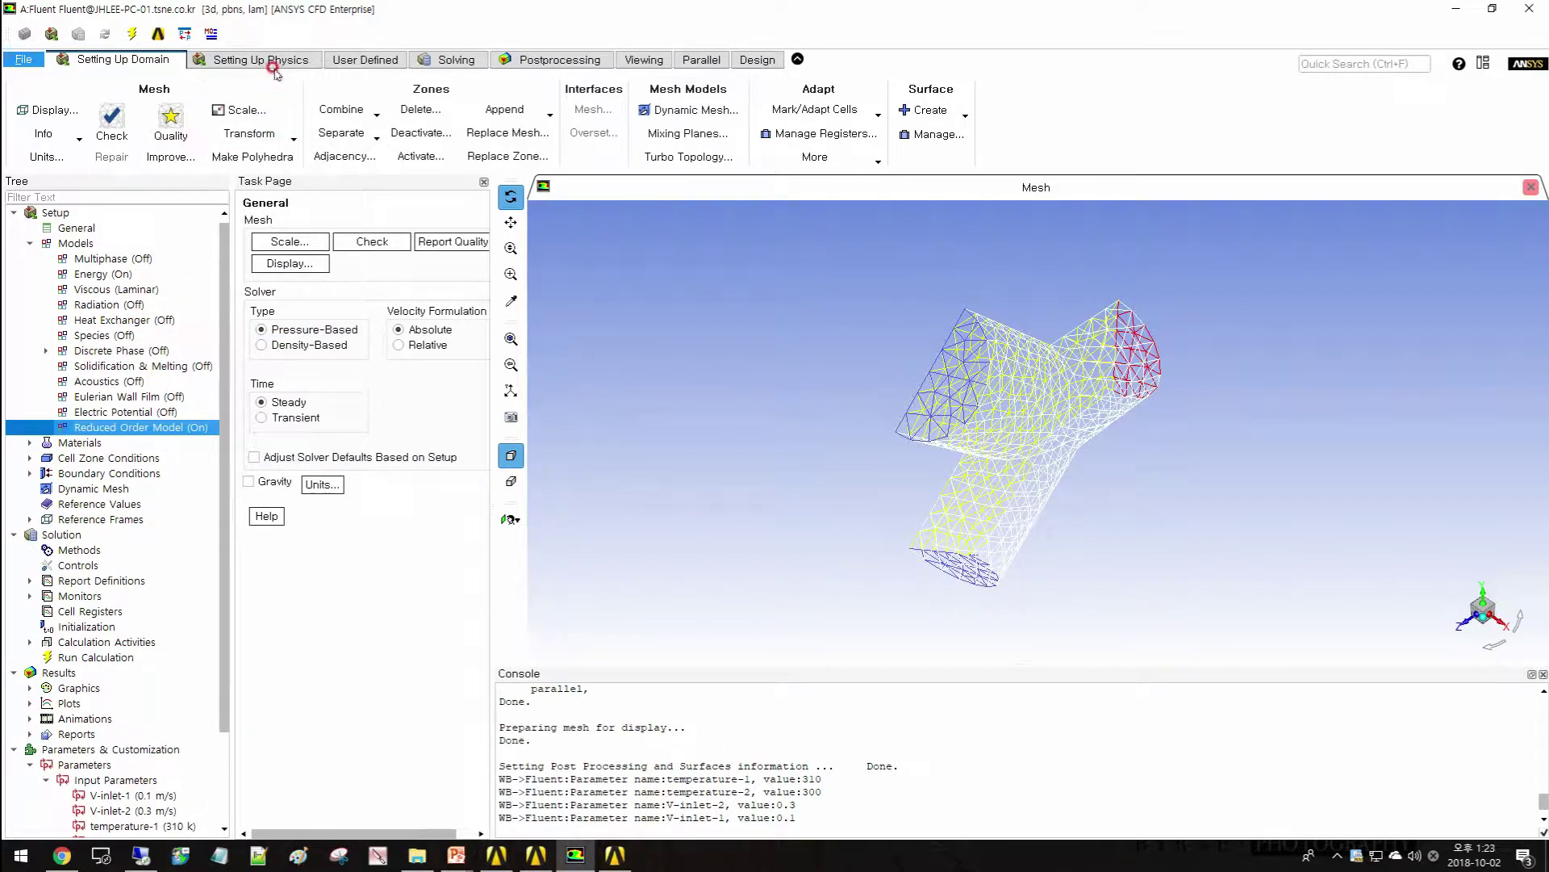
left_click(289, 63)
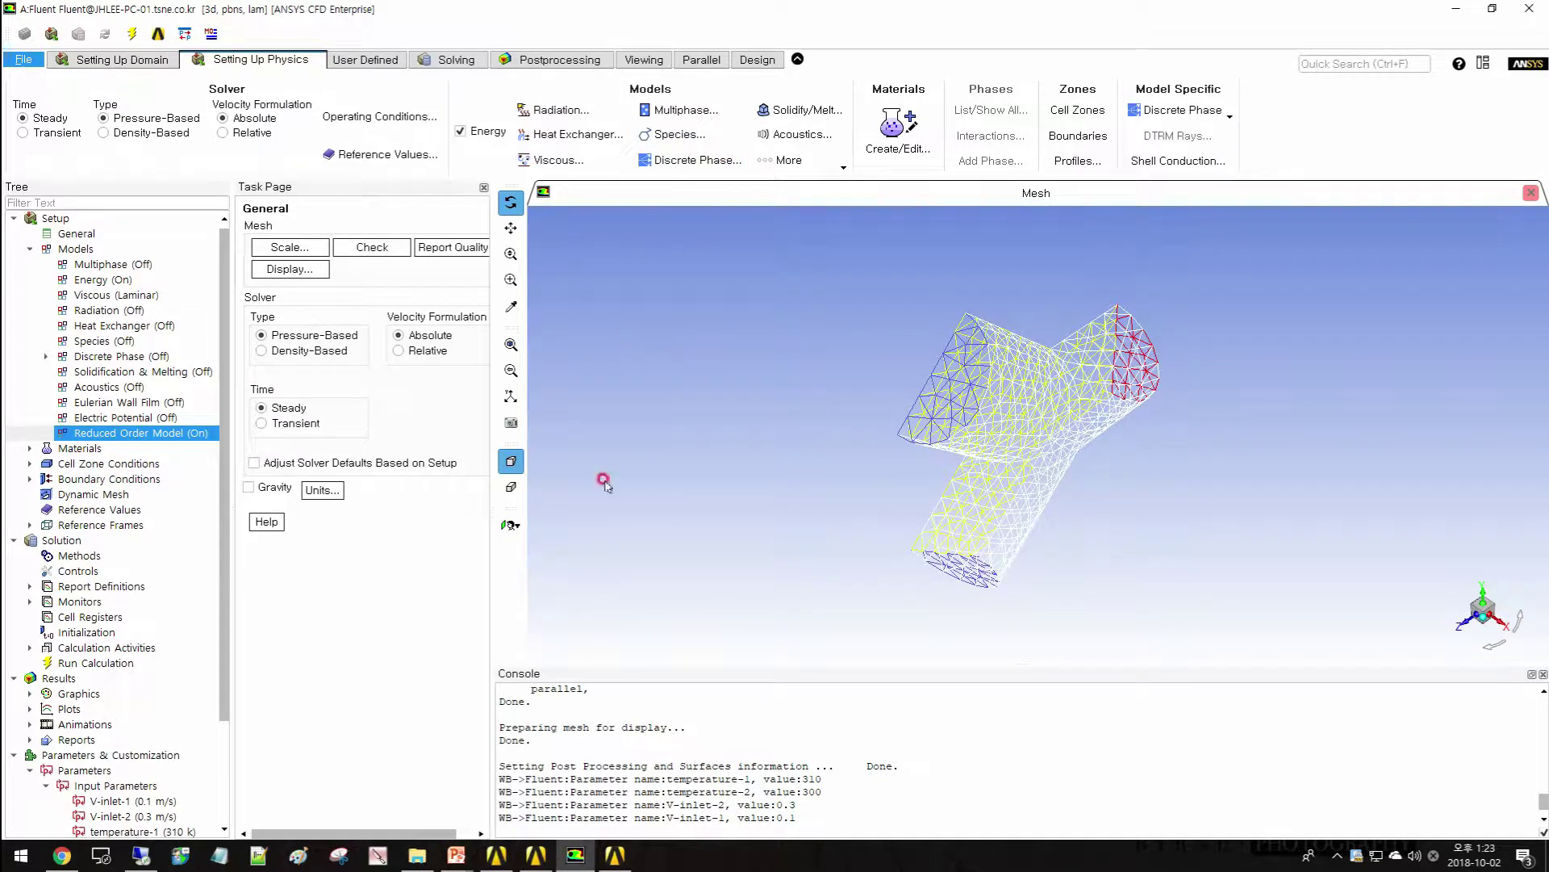
Step: Consult the help topic Setting Up ROM Building in Fluent and highlight the console command "define models addon 11"
left_click(496, 854)
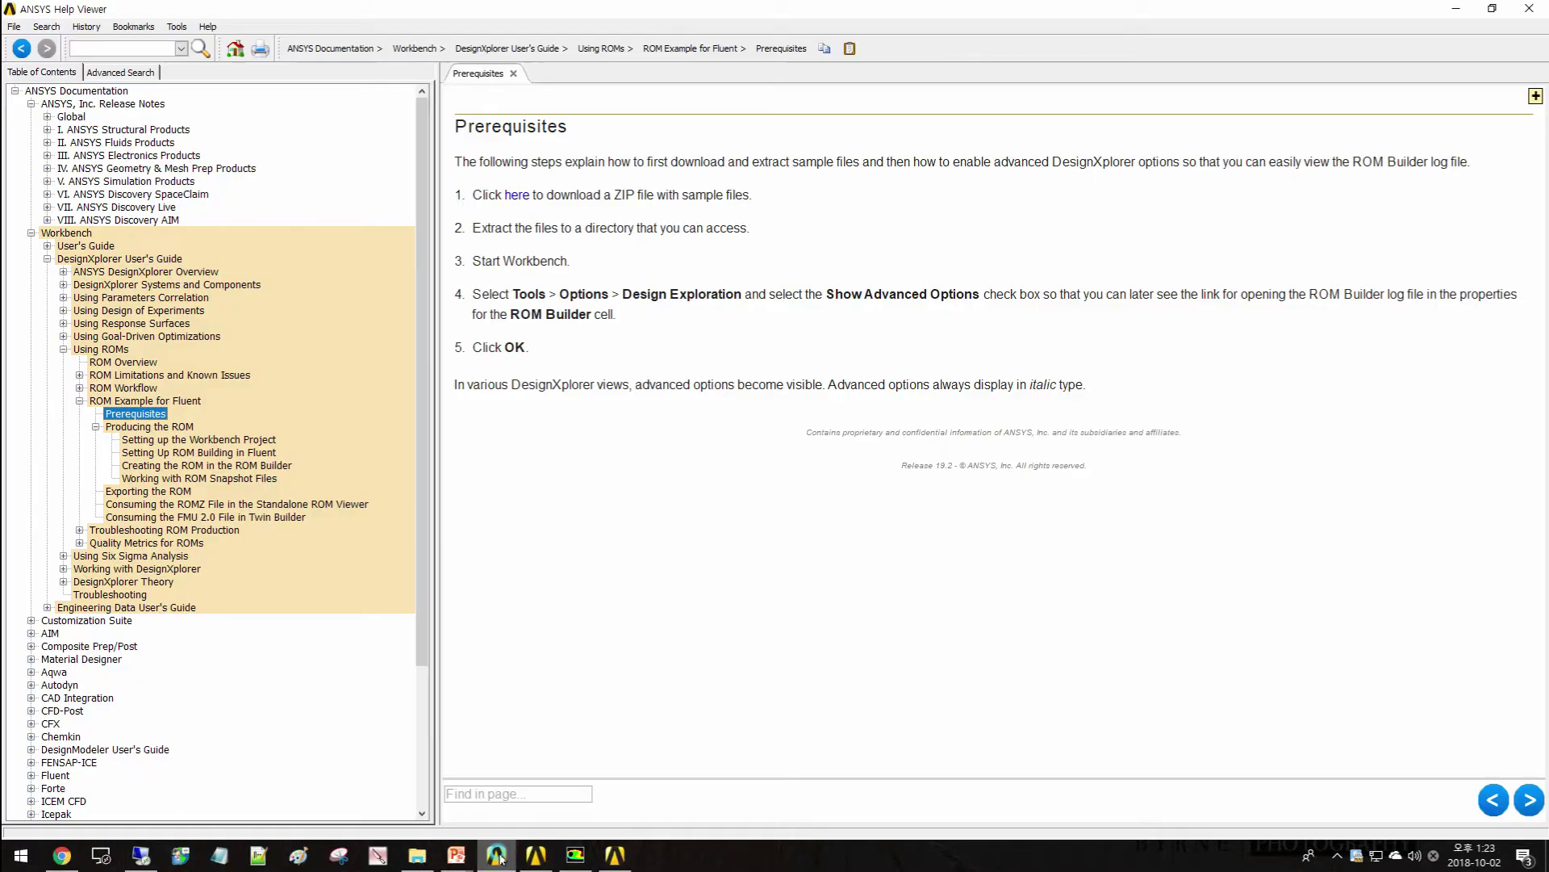
left_click(208, 454)
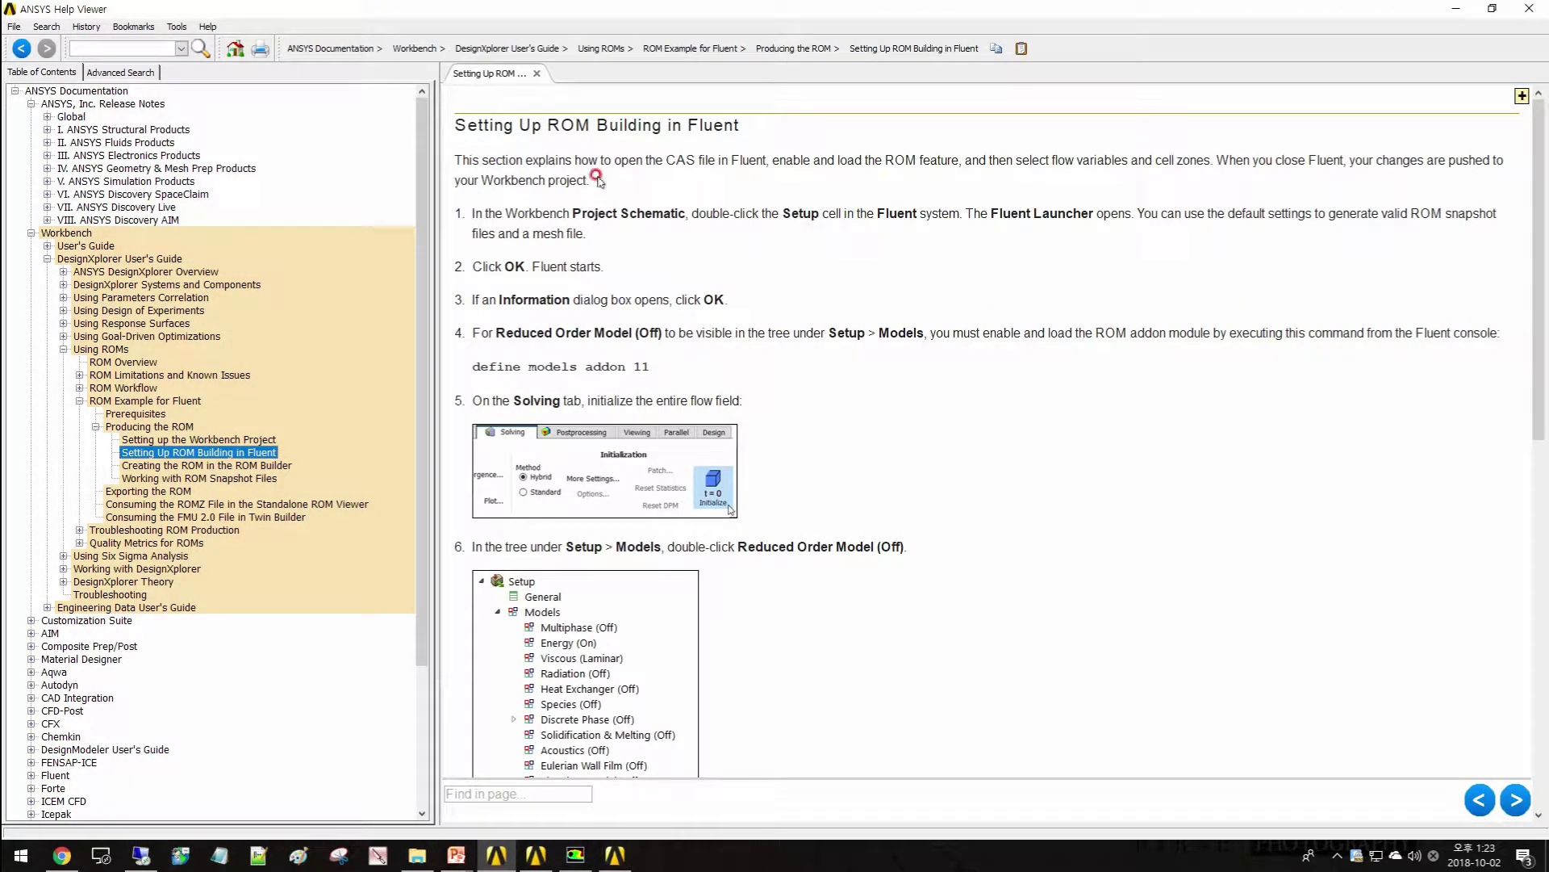
left_click_drag(652, 369, 471, 366)
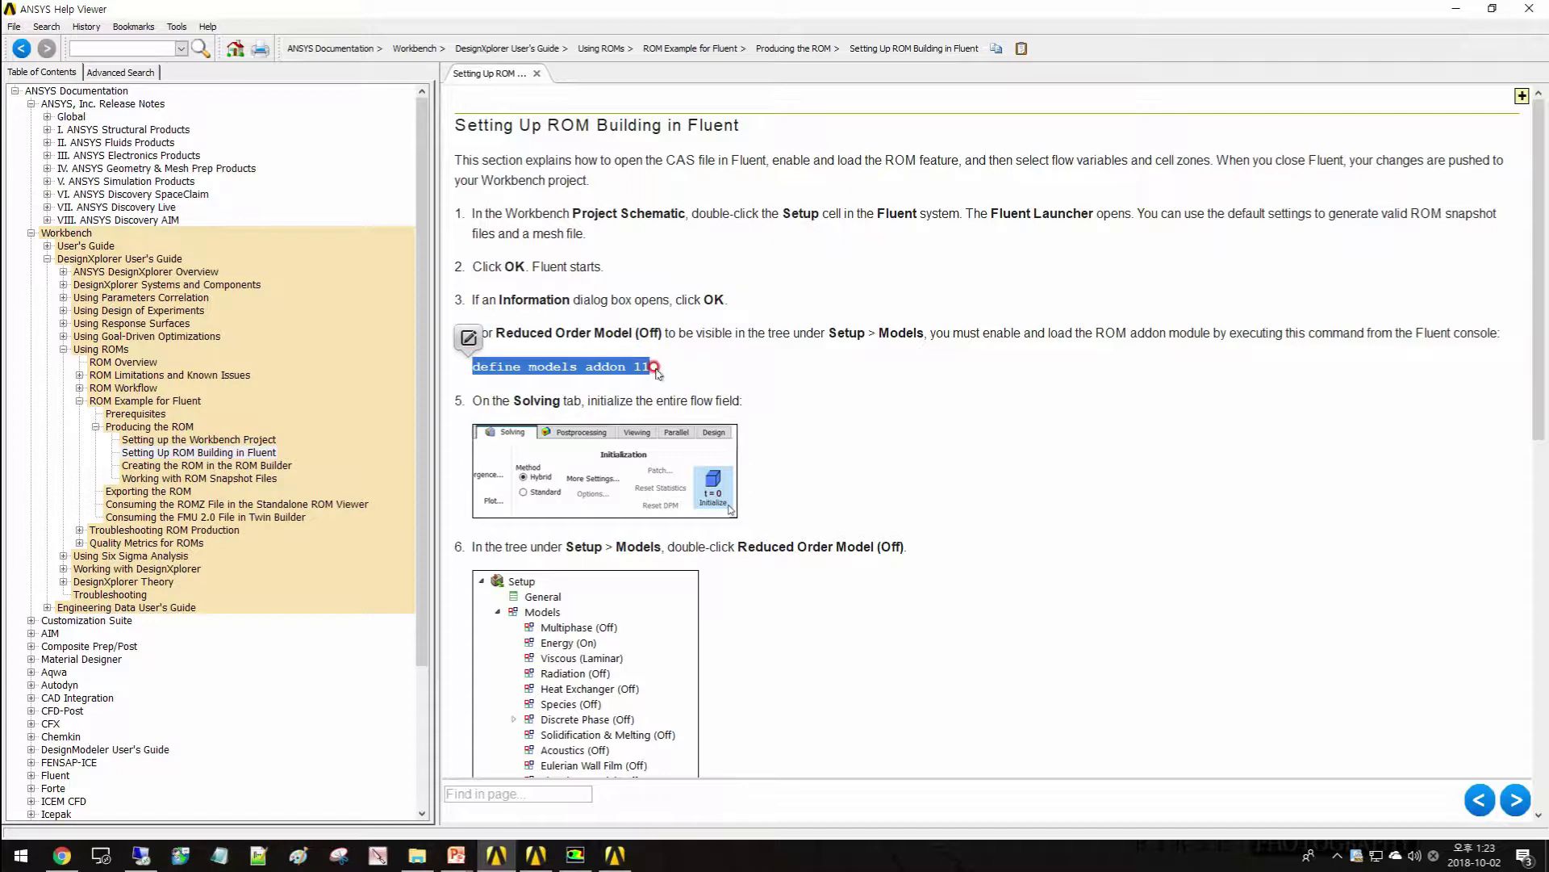
scroll(726, 539, "down", 1)
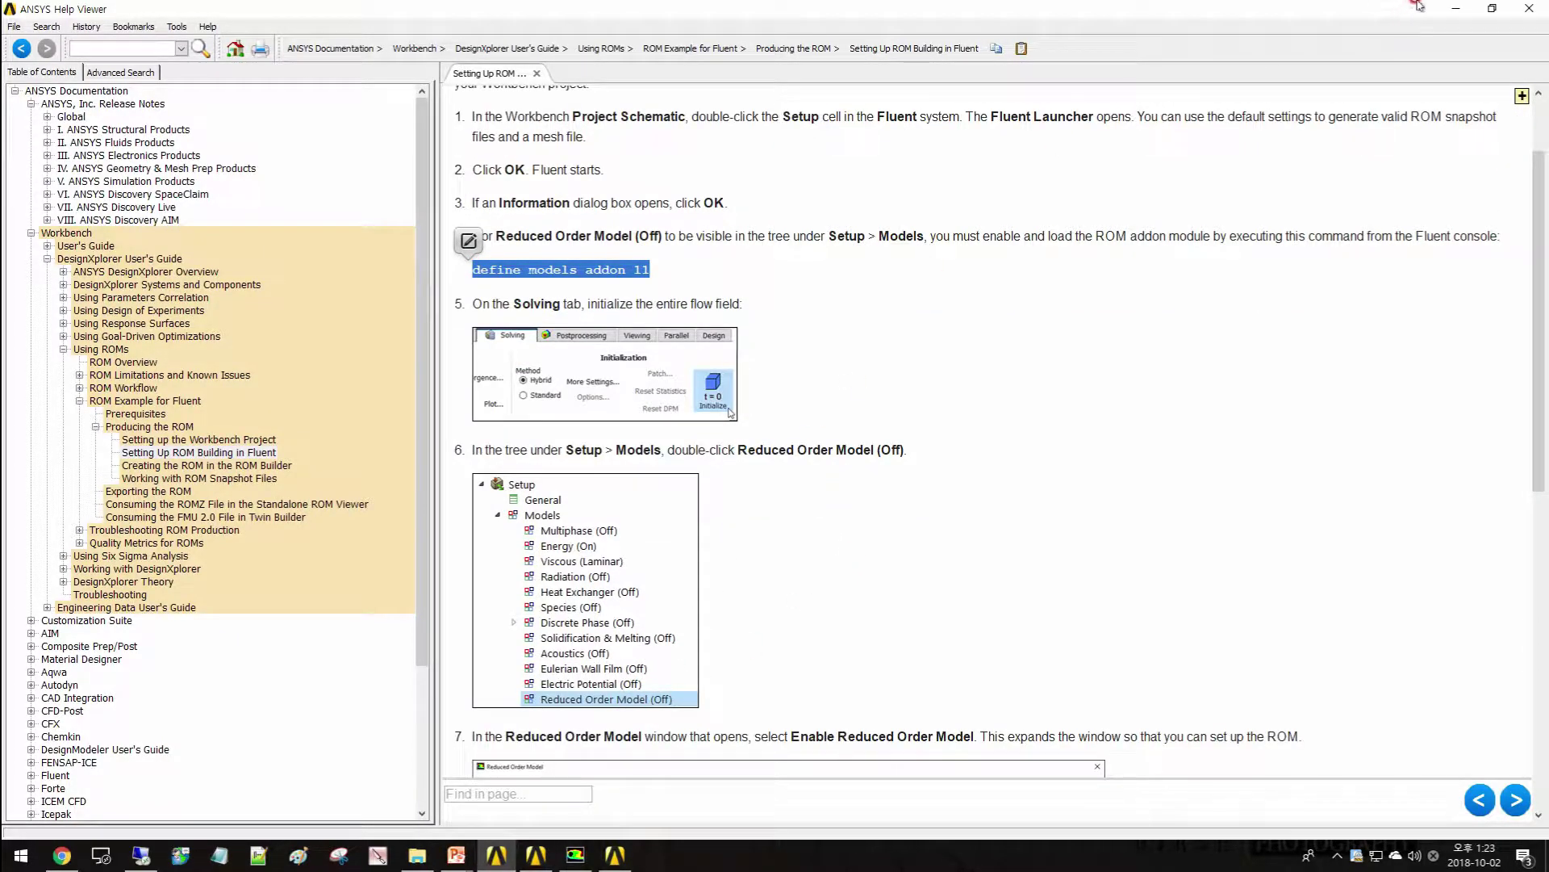
left_click(1456, 9)
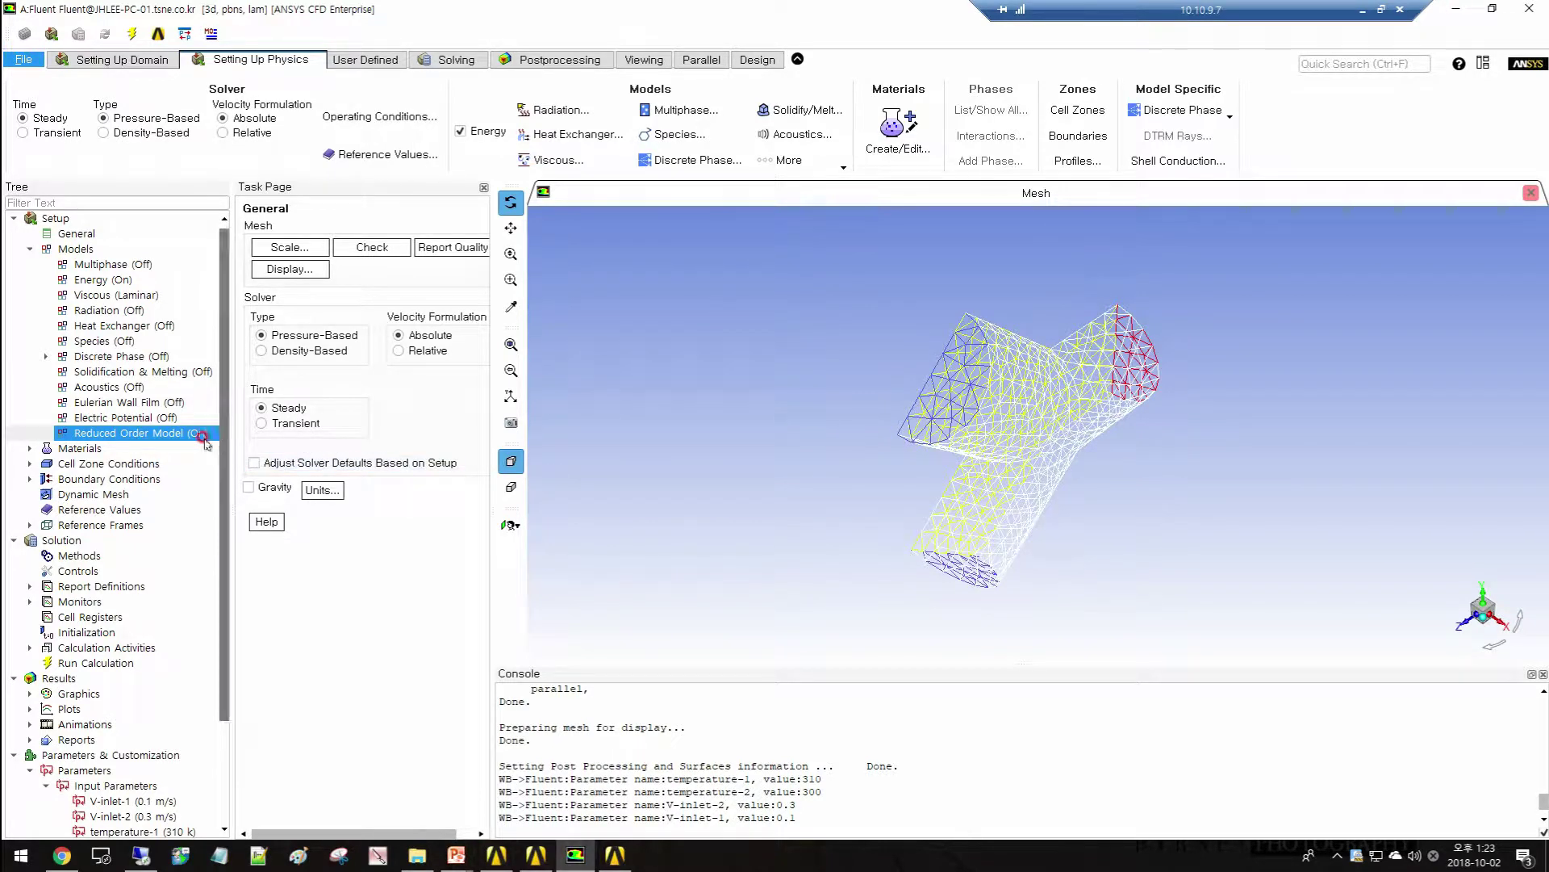
Step: Open Fluent's Reduced Order Model settings, select all variables and all zones, and close the settings
double_click(173, 433)
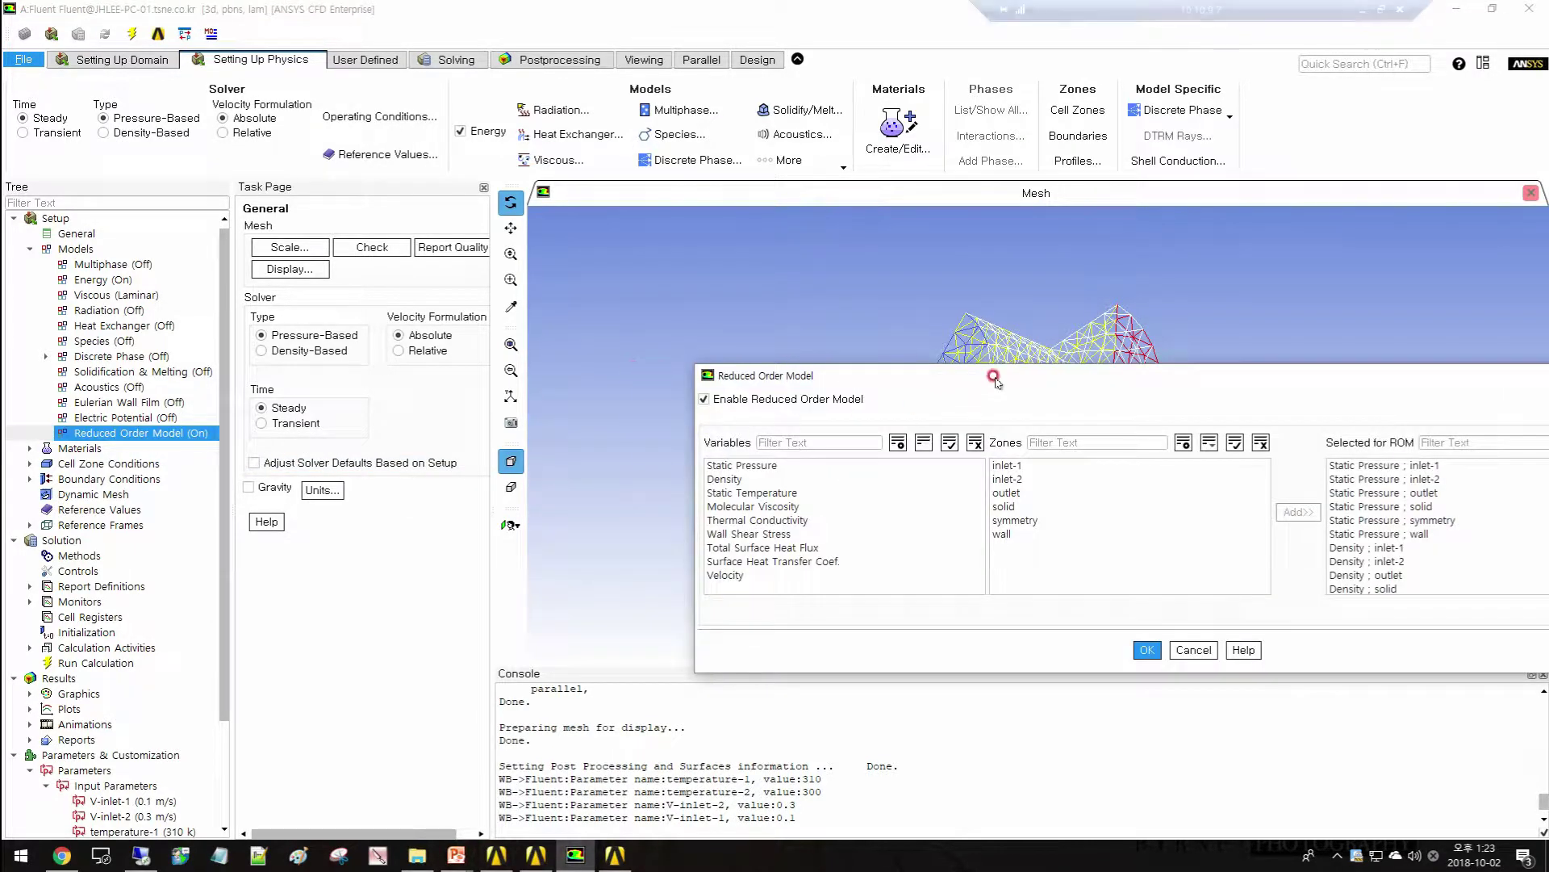
left_click_drag(995, 376, 685, 269)
left_click(658, 446)
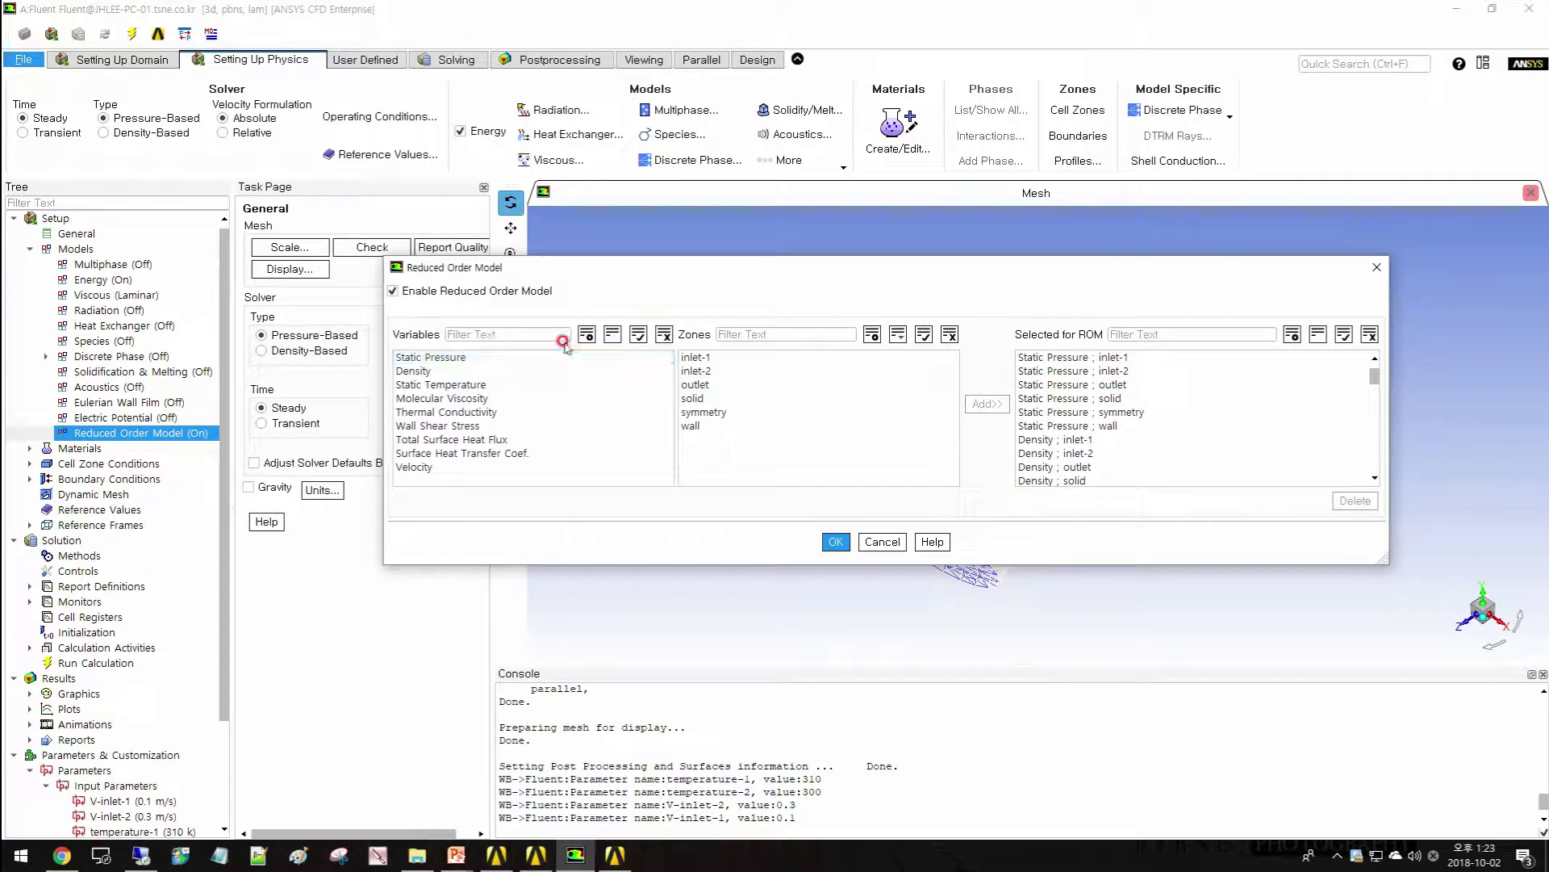
left_click(639, 334)
left_click(924, 334)
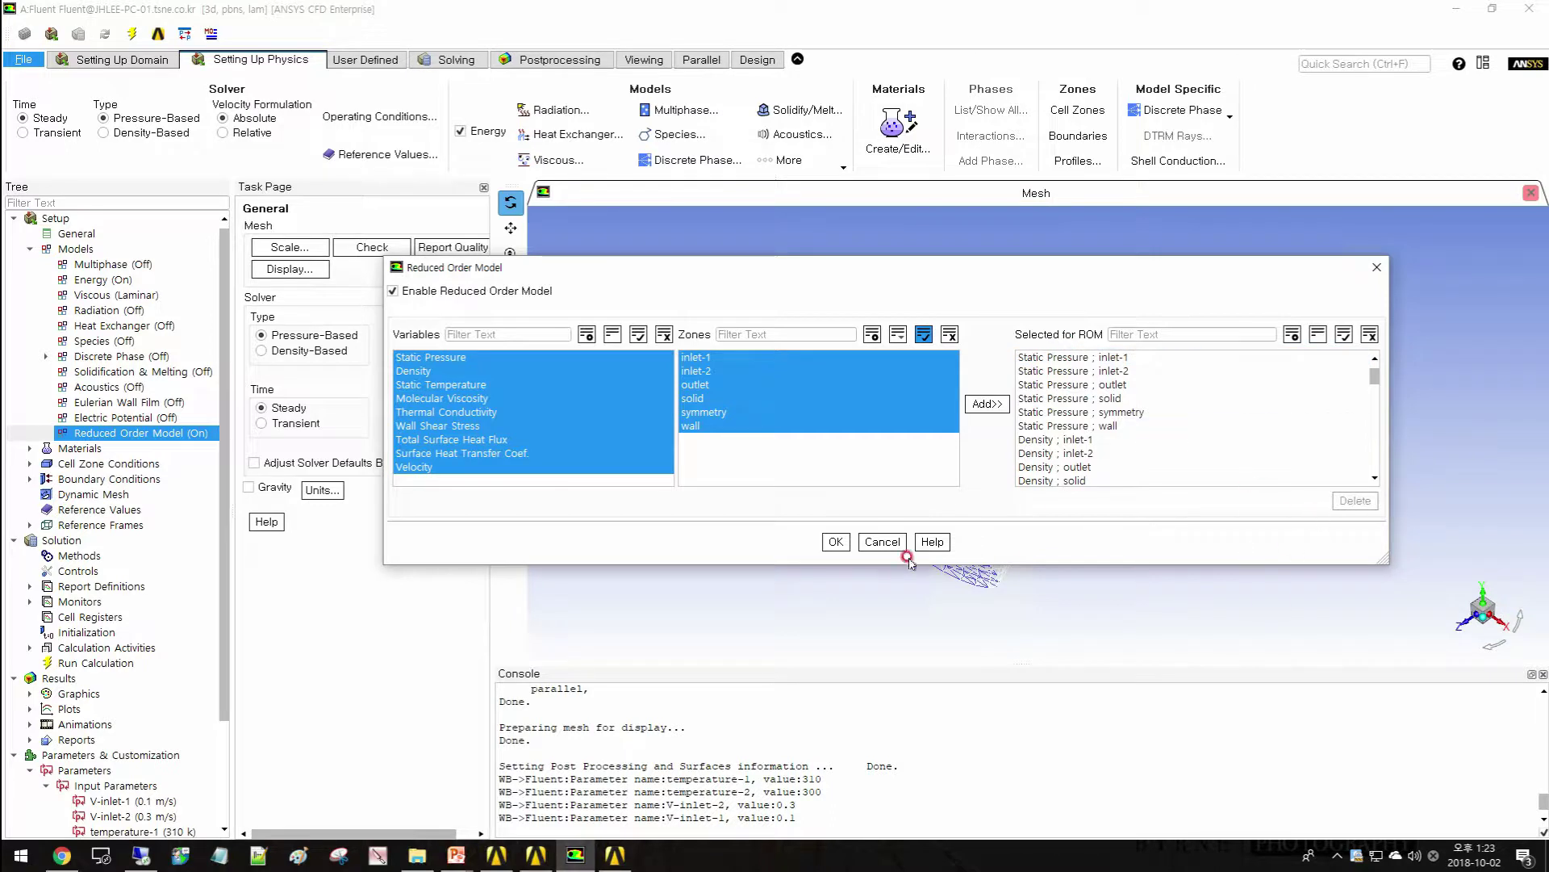
left_click(836, 544)
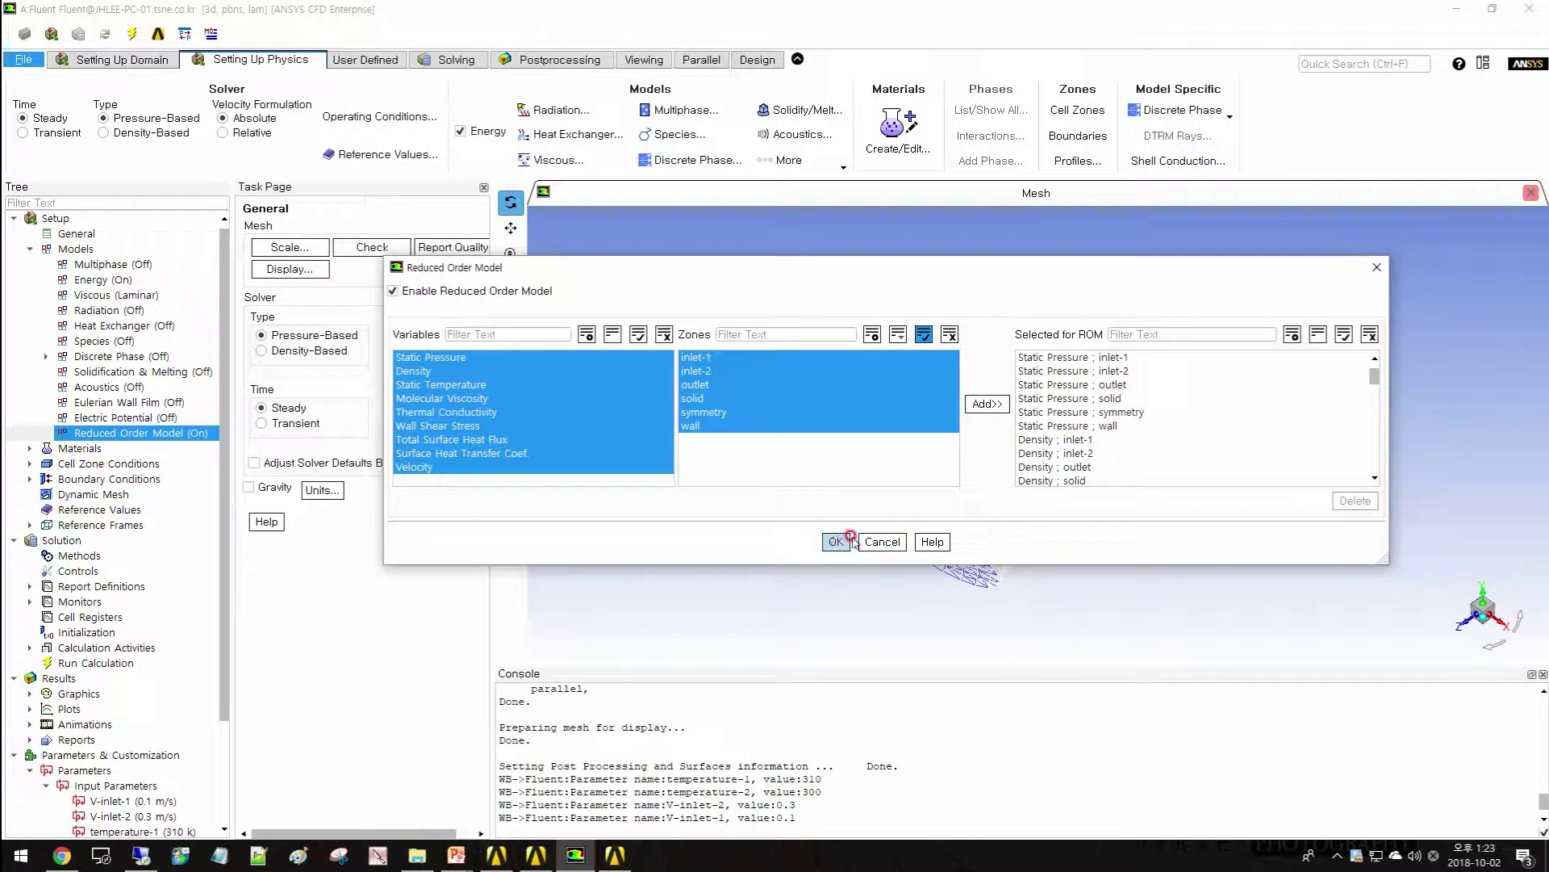
left_click(1122, 408)
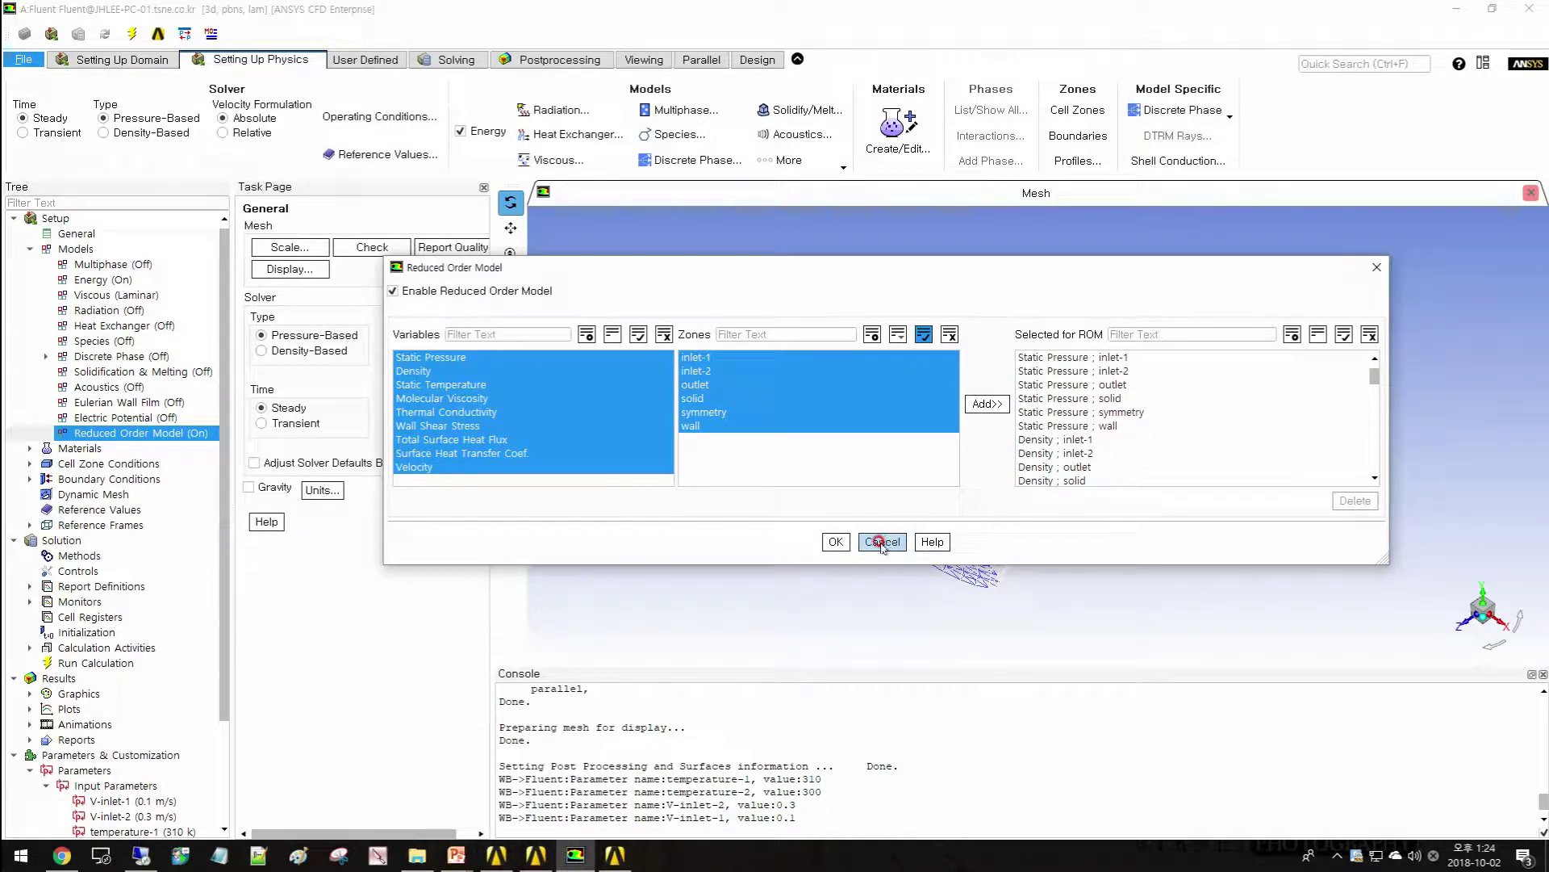
left_click(838, 541)
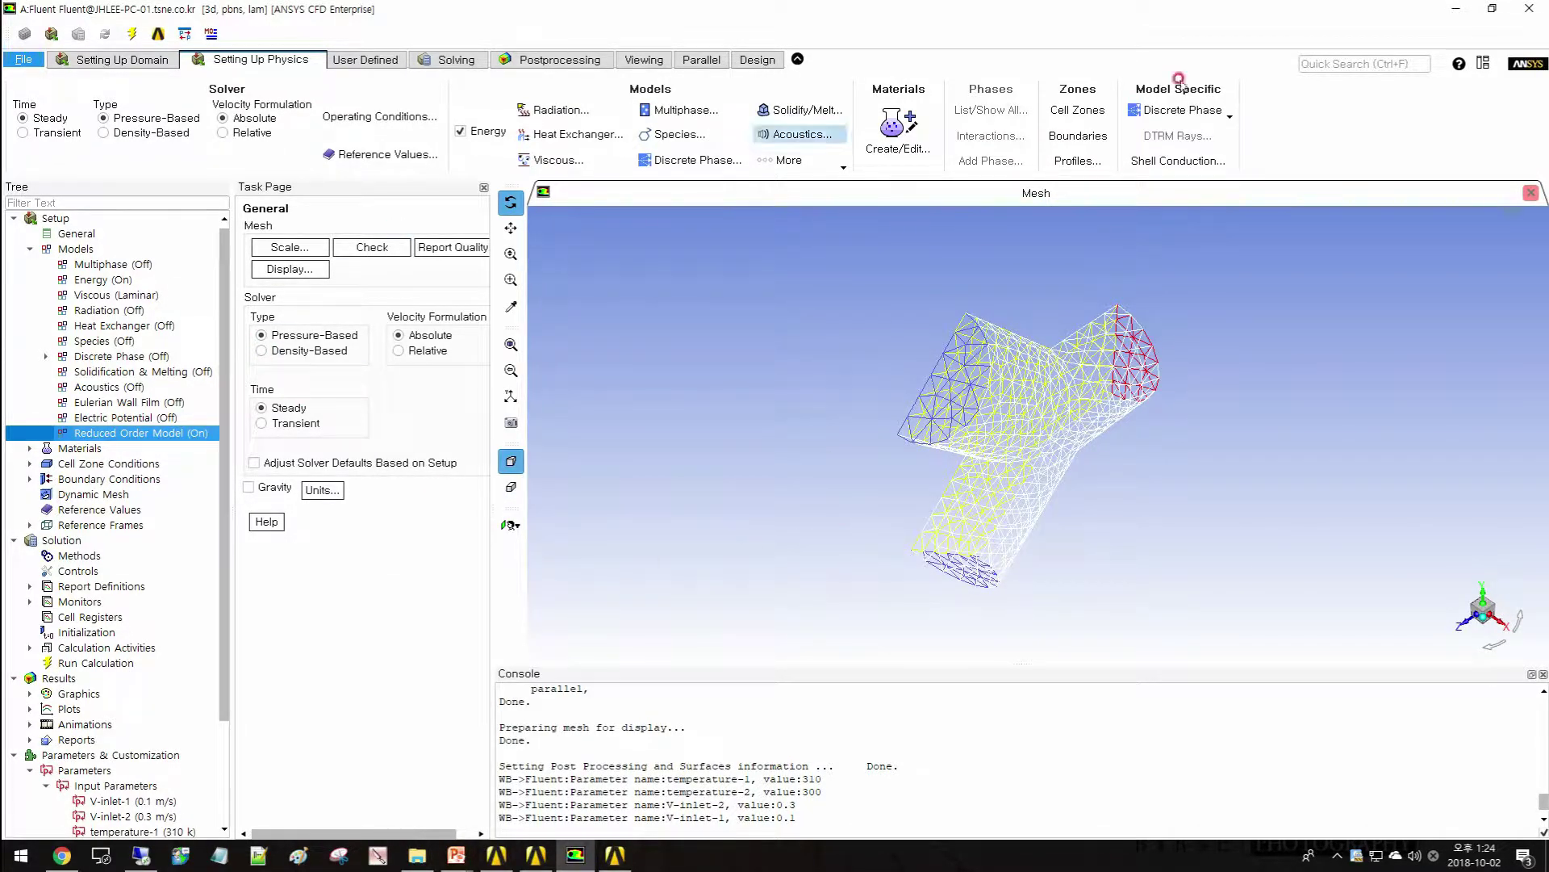
Step: Switch to Workbench, view the Parameter Set's parameters and design points, and return to the project schematic
left_click(1456, 8)
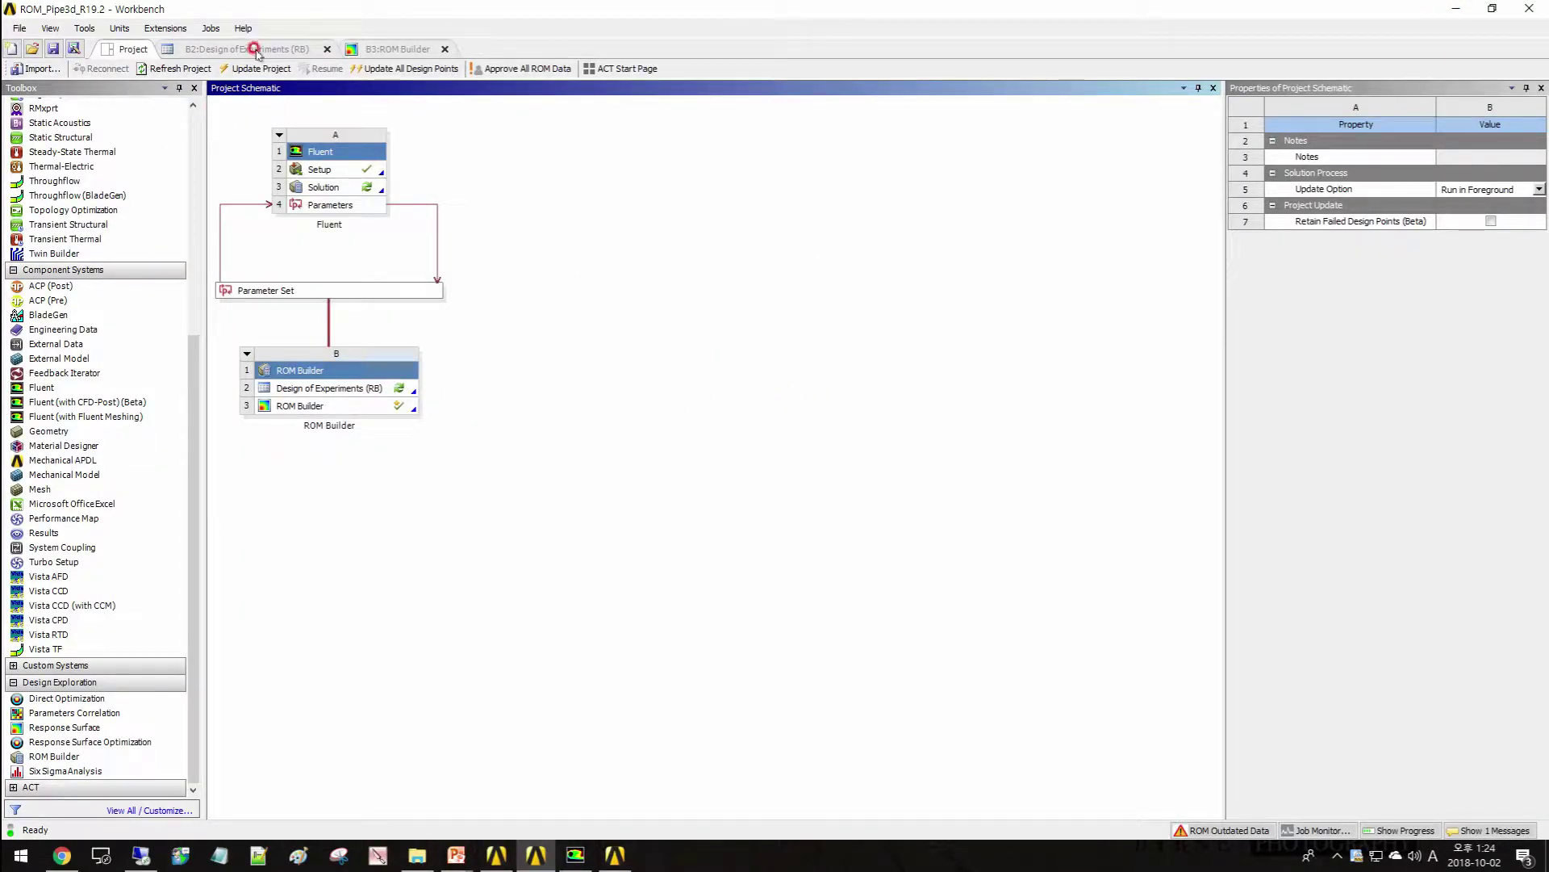
double_click(331, 289)
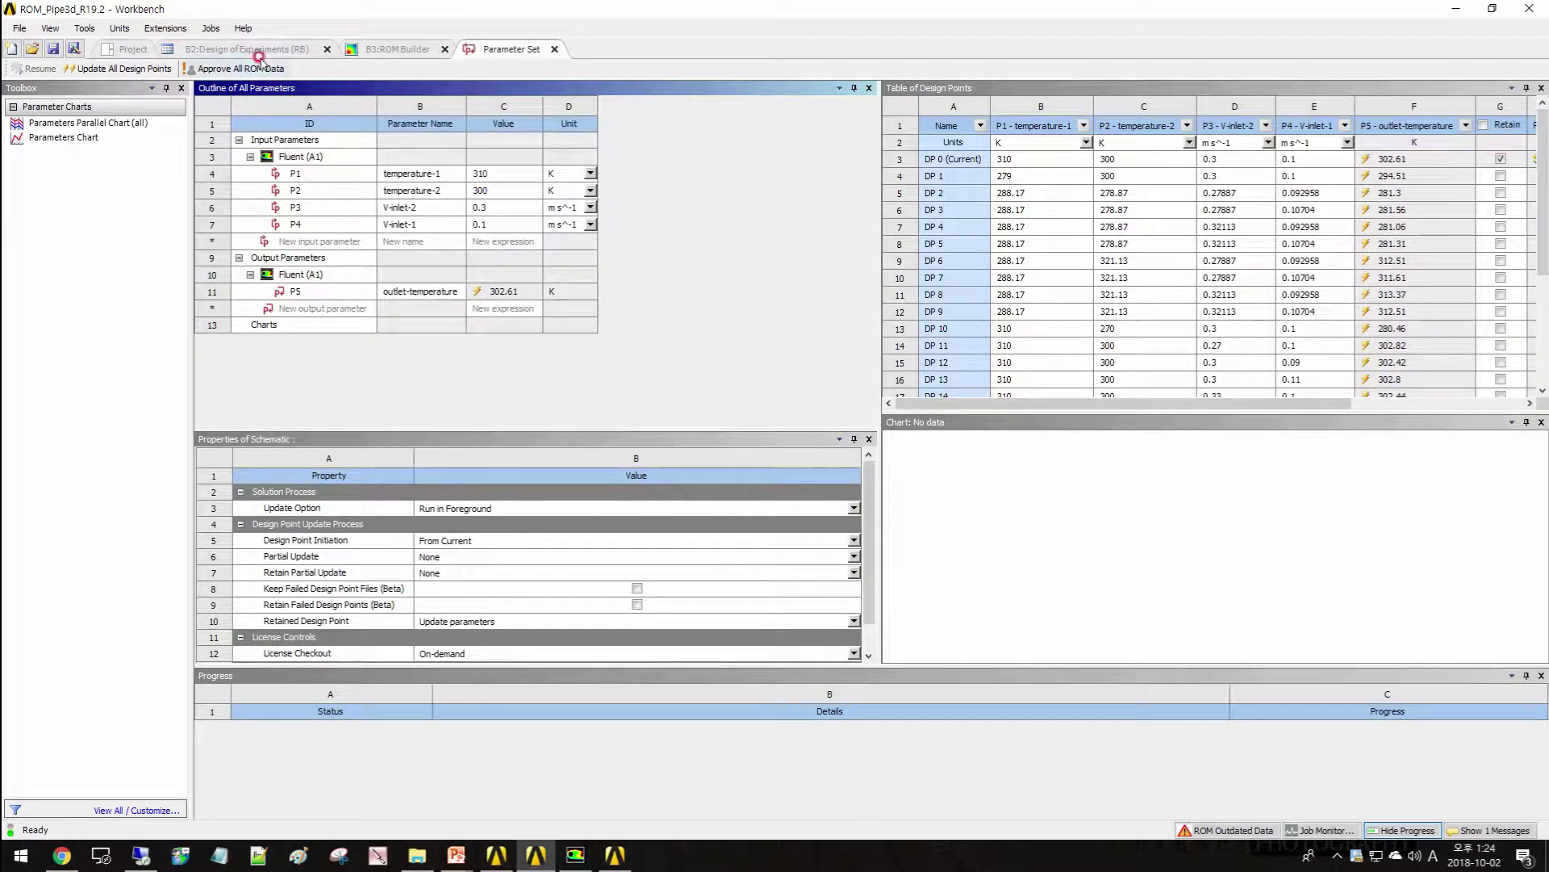
left_click(121, 50)
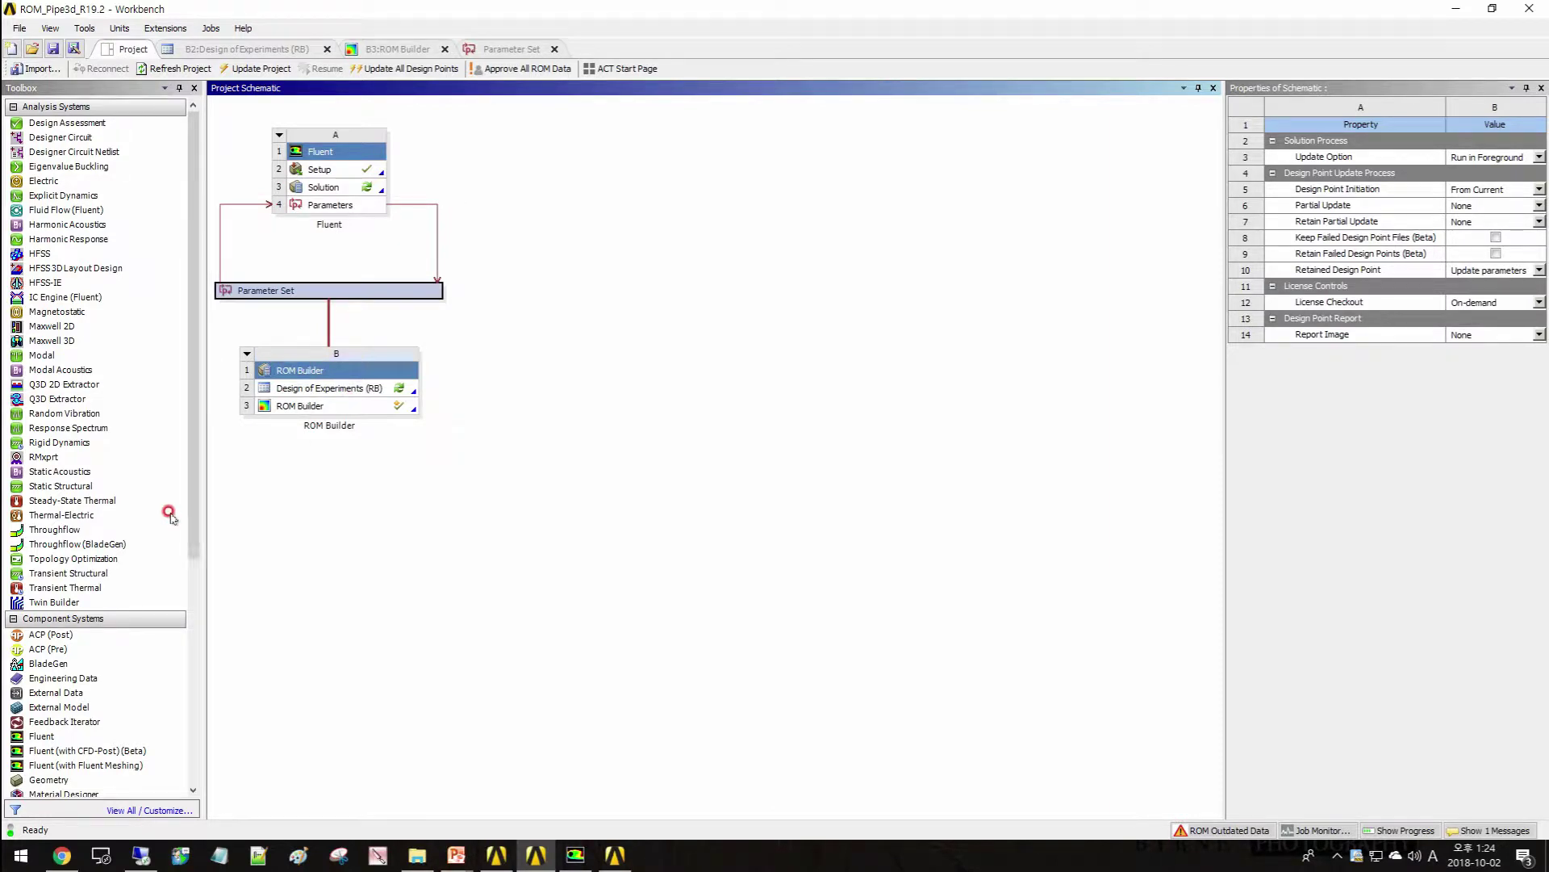
Step: Open the Design of Experiments component and set its type to Optimal Space-Filling Design with user-defined samples
left_click(356, 390)
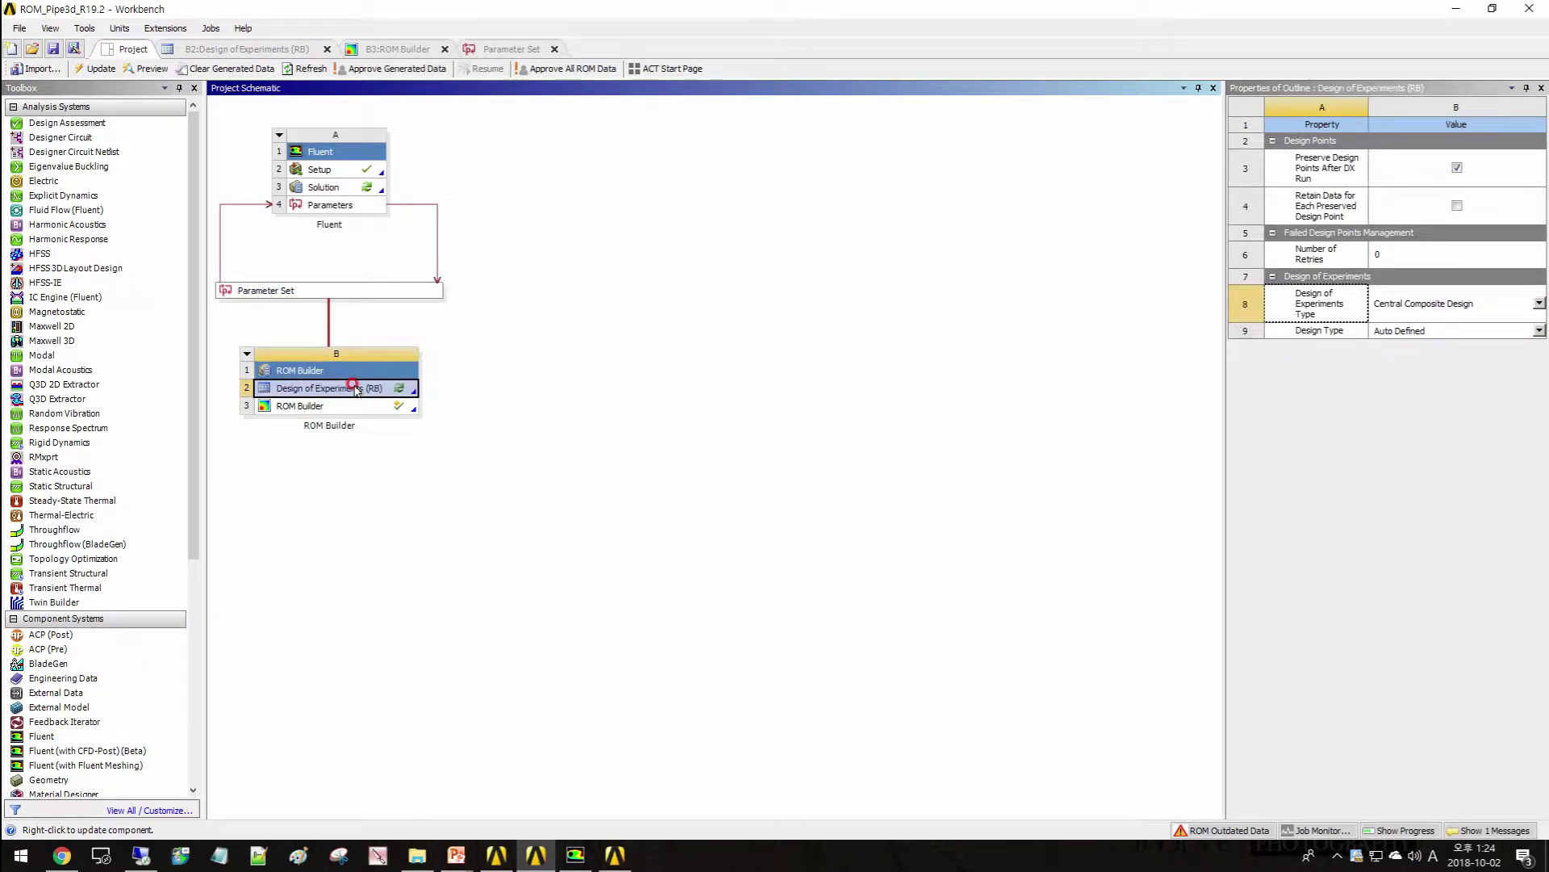
double_click(356, 390)
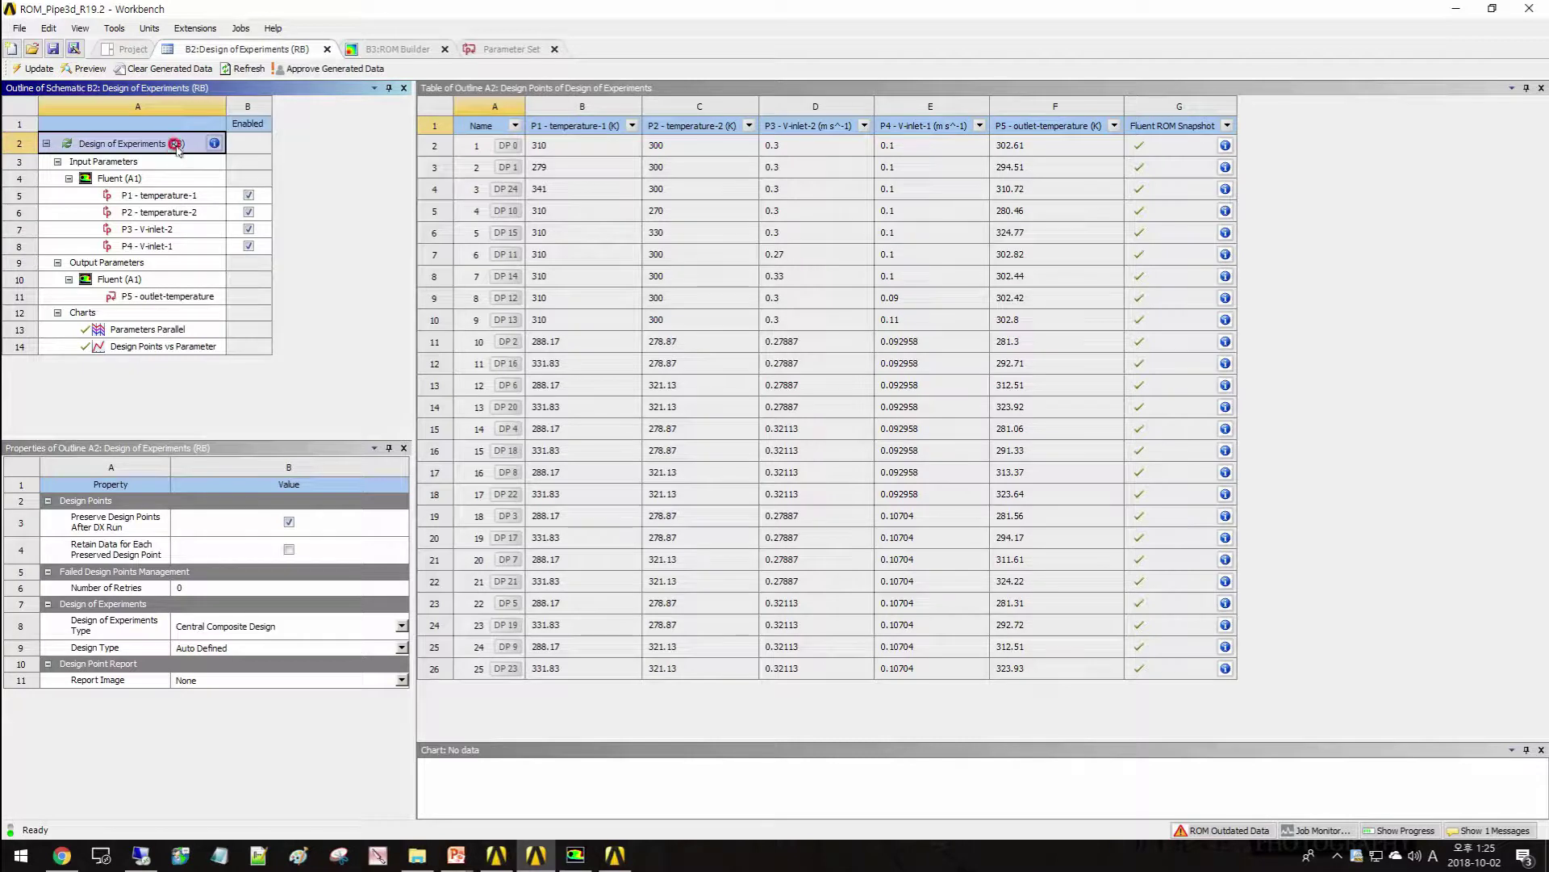
left_click(395, 627)
left_click(260, 648)
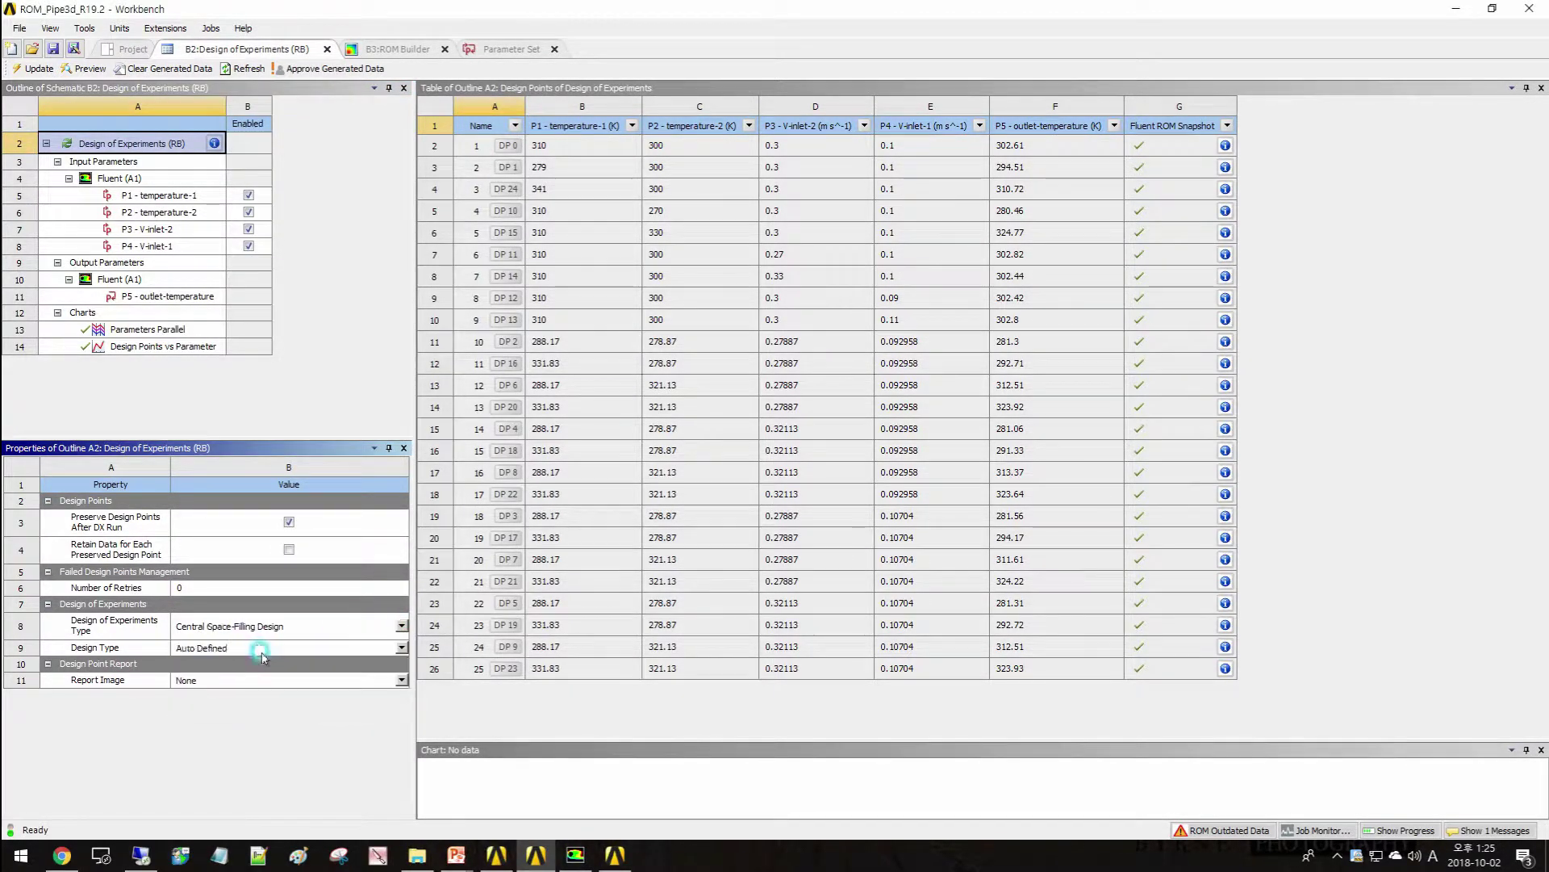
left_click(214, 734)
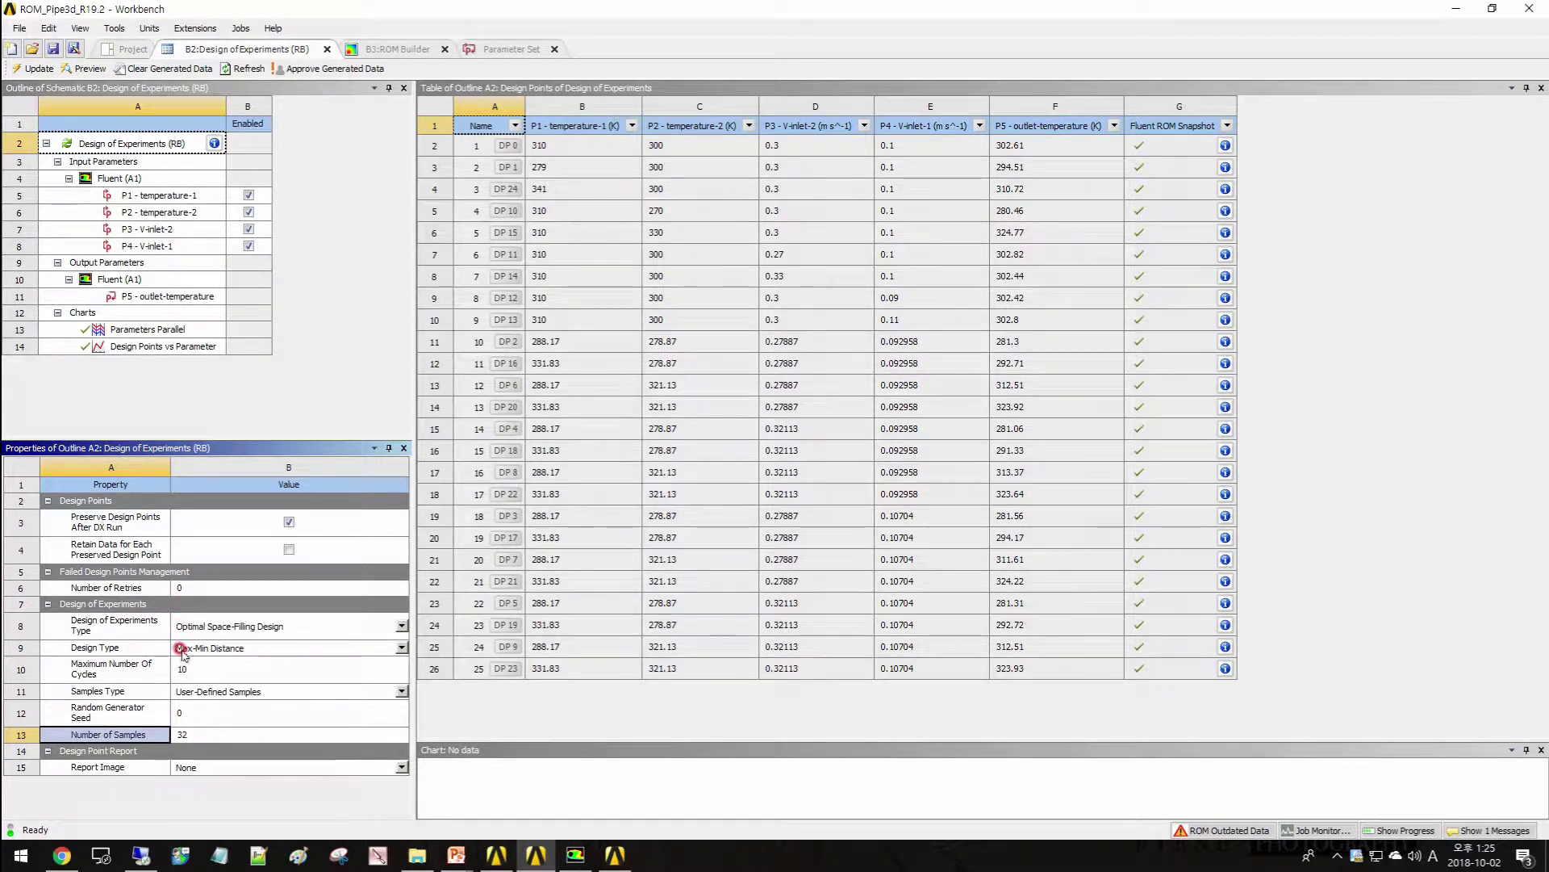
Step: Review the lower and upper bounds of the input parameters temperature-1 and V-inlet-2
left_click(166, 196)
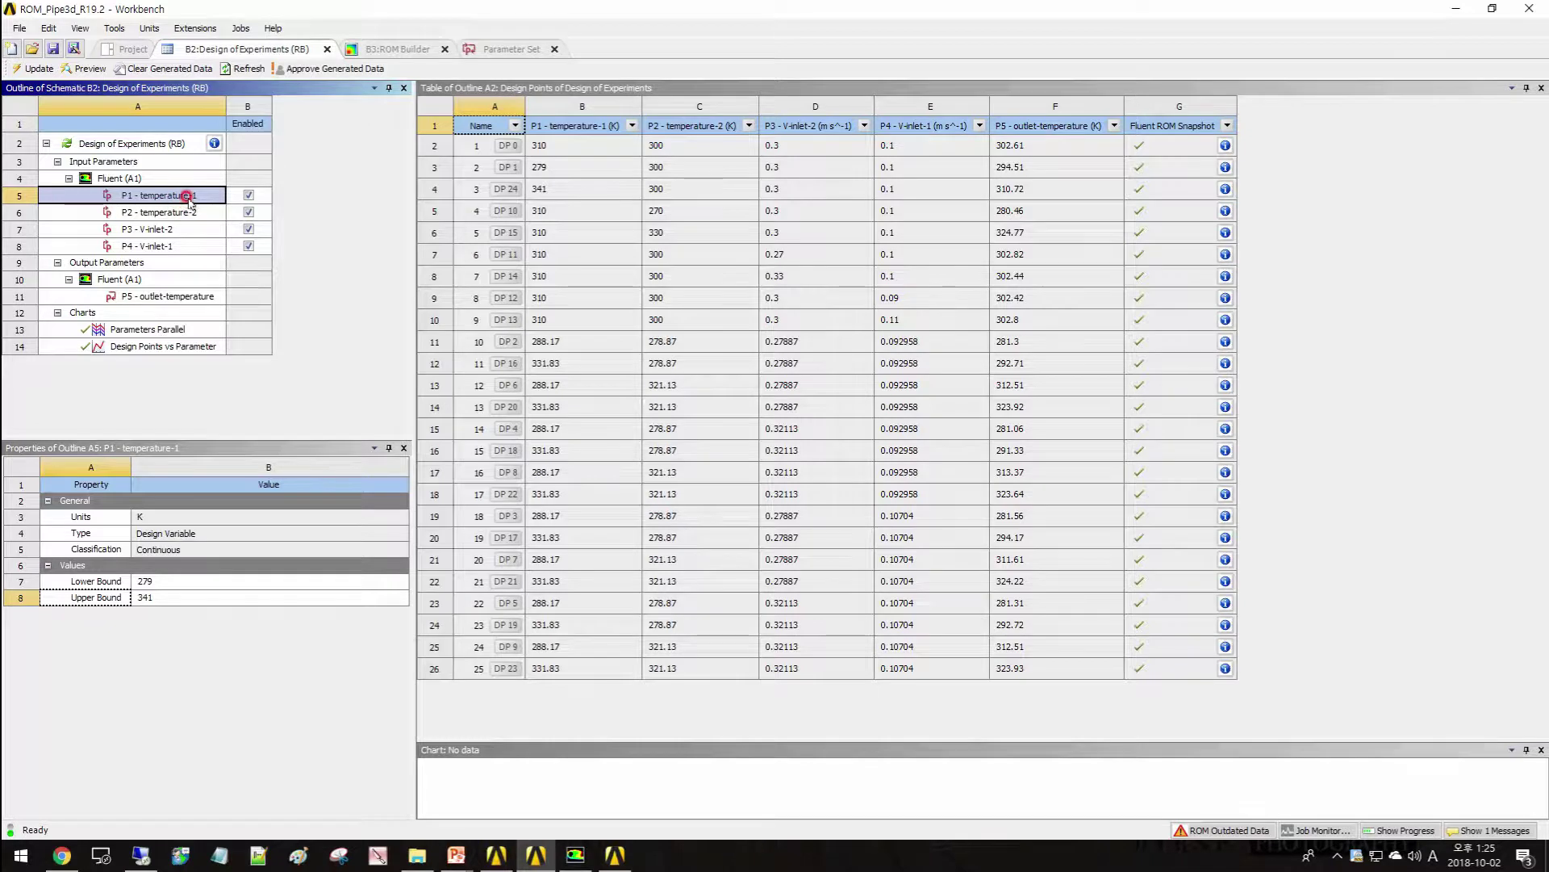
left_click(111, 583)
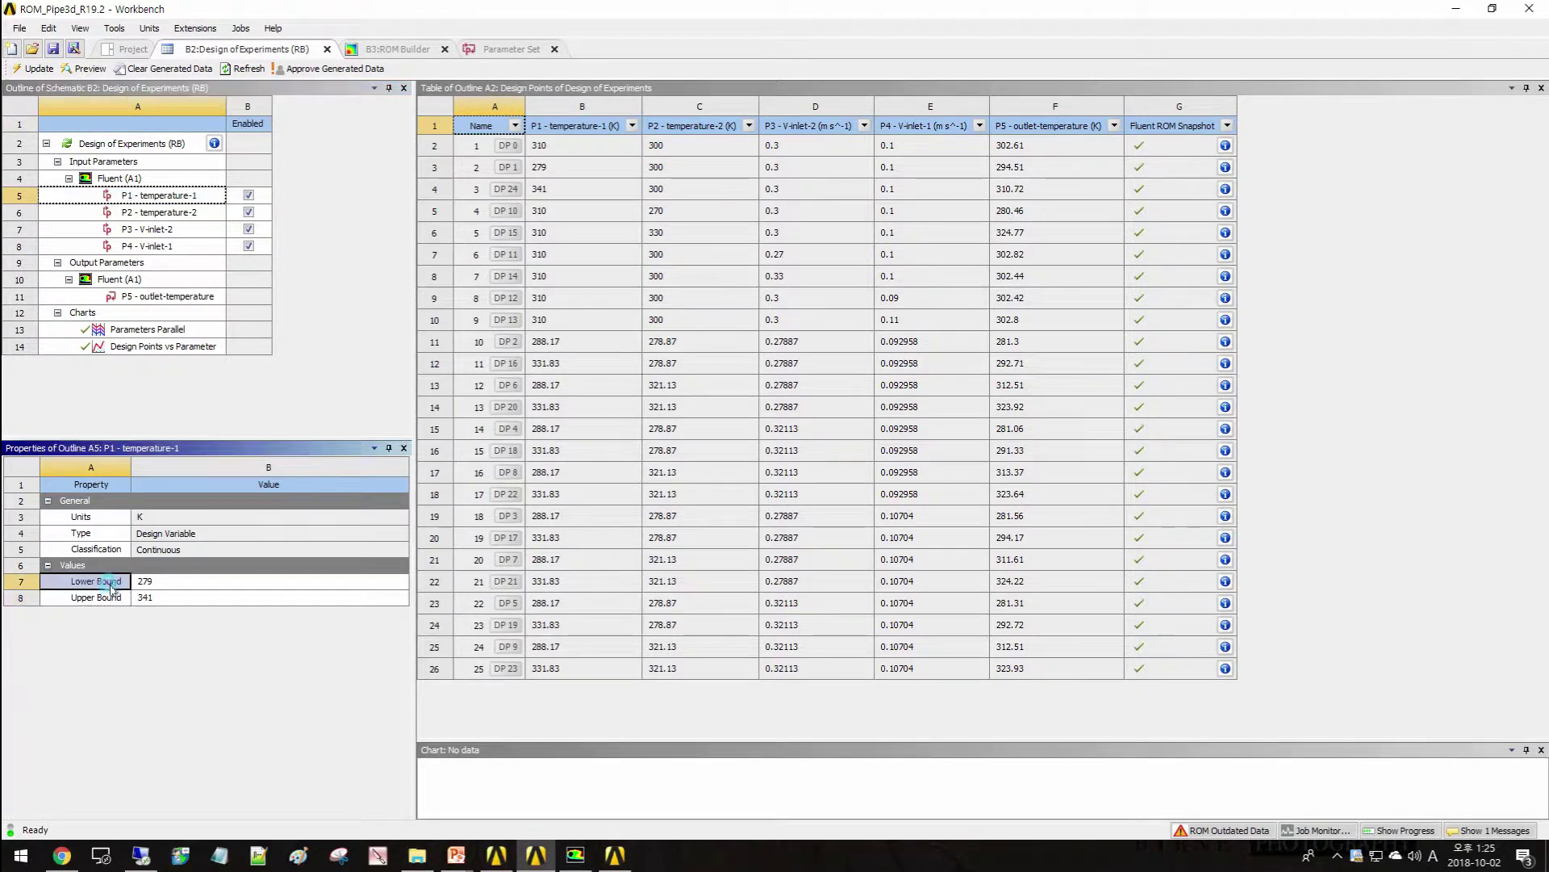
key("Down")
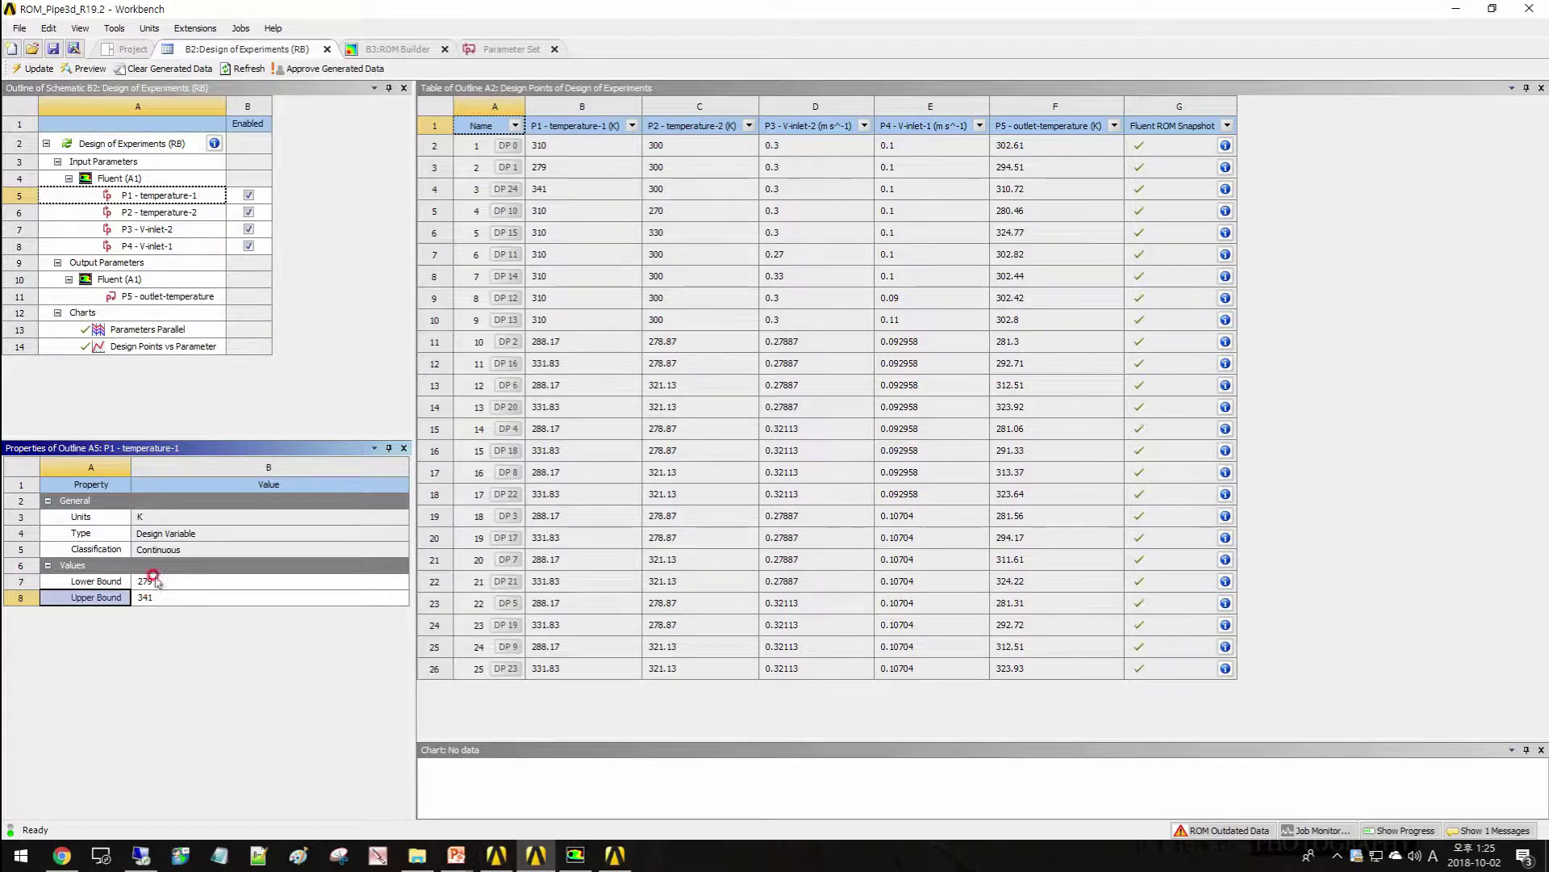
left_click(188, 234)
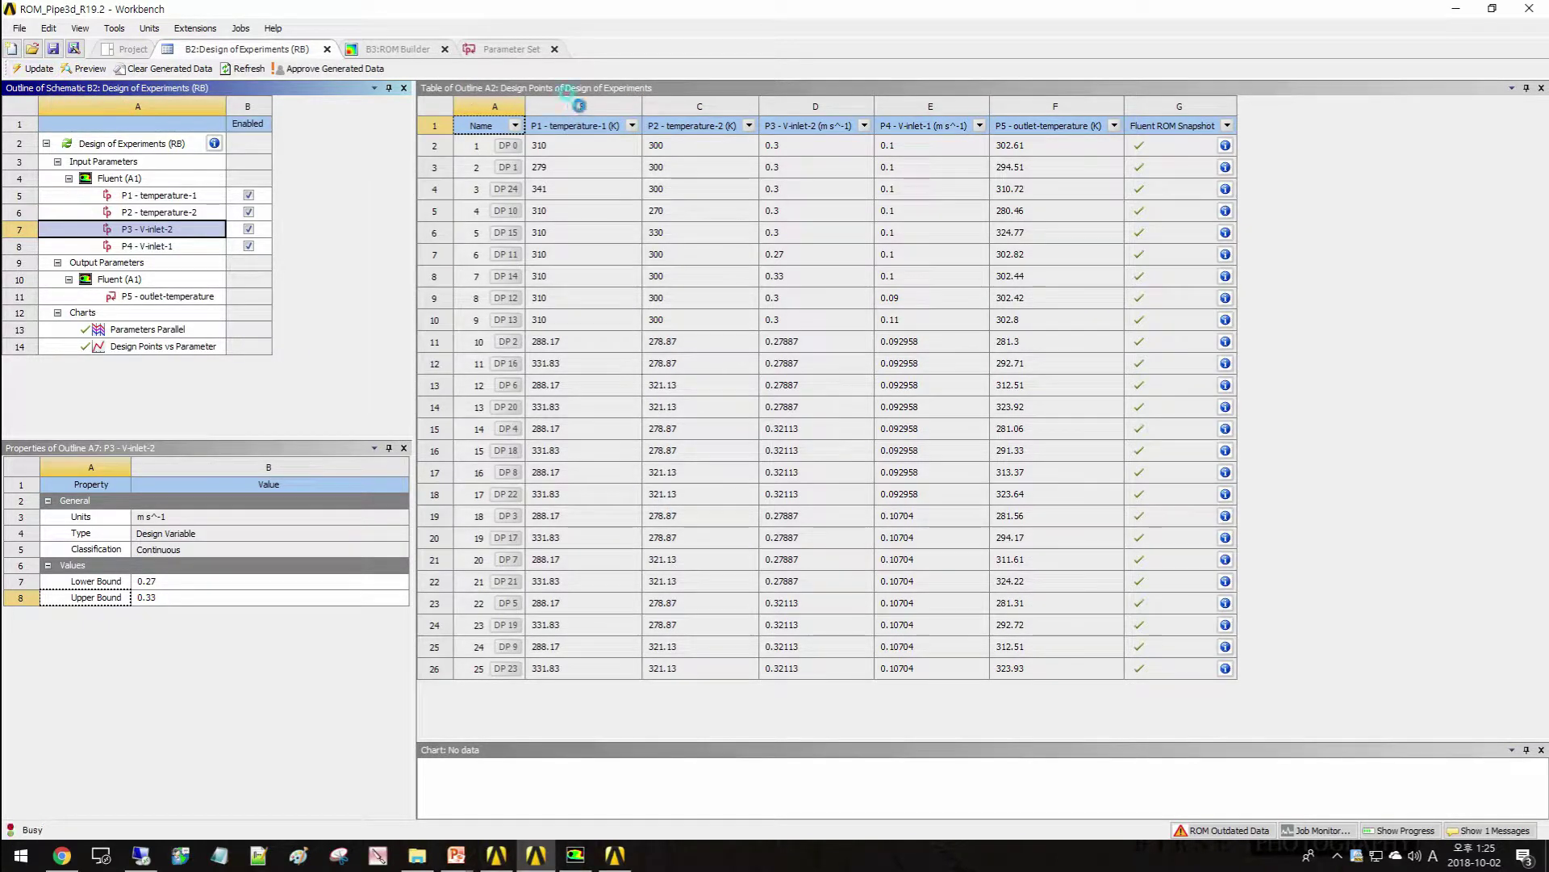
Step: Examine the design points table, covering the four input parameter columns and the outlet-temperature results
left_click(578, 105)
left_click(682, 105)
left_click(798, 106)
left_click(920, 106)
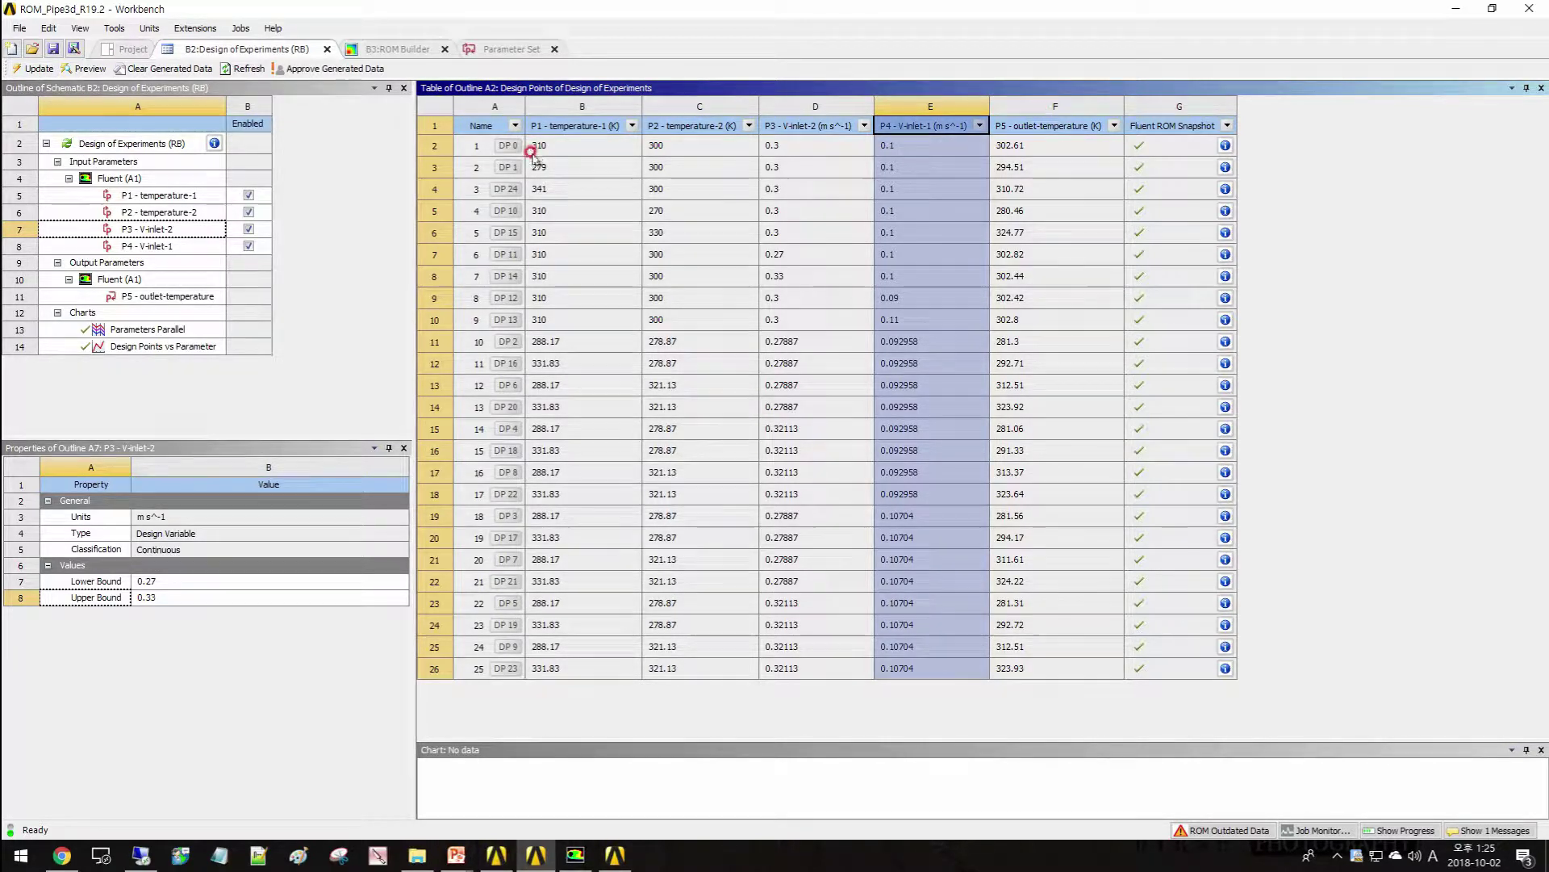
left_click(432, 145)
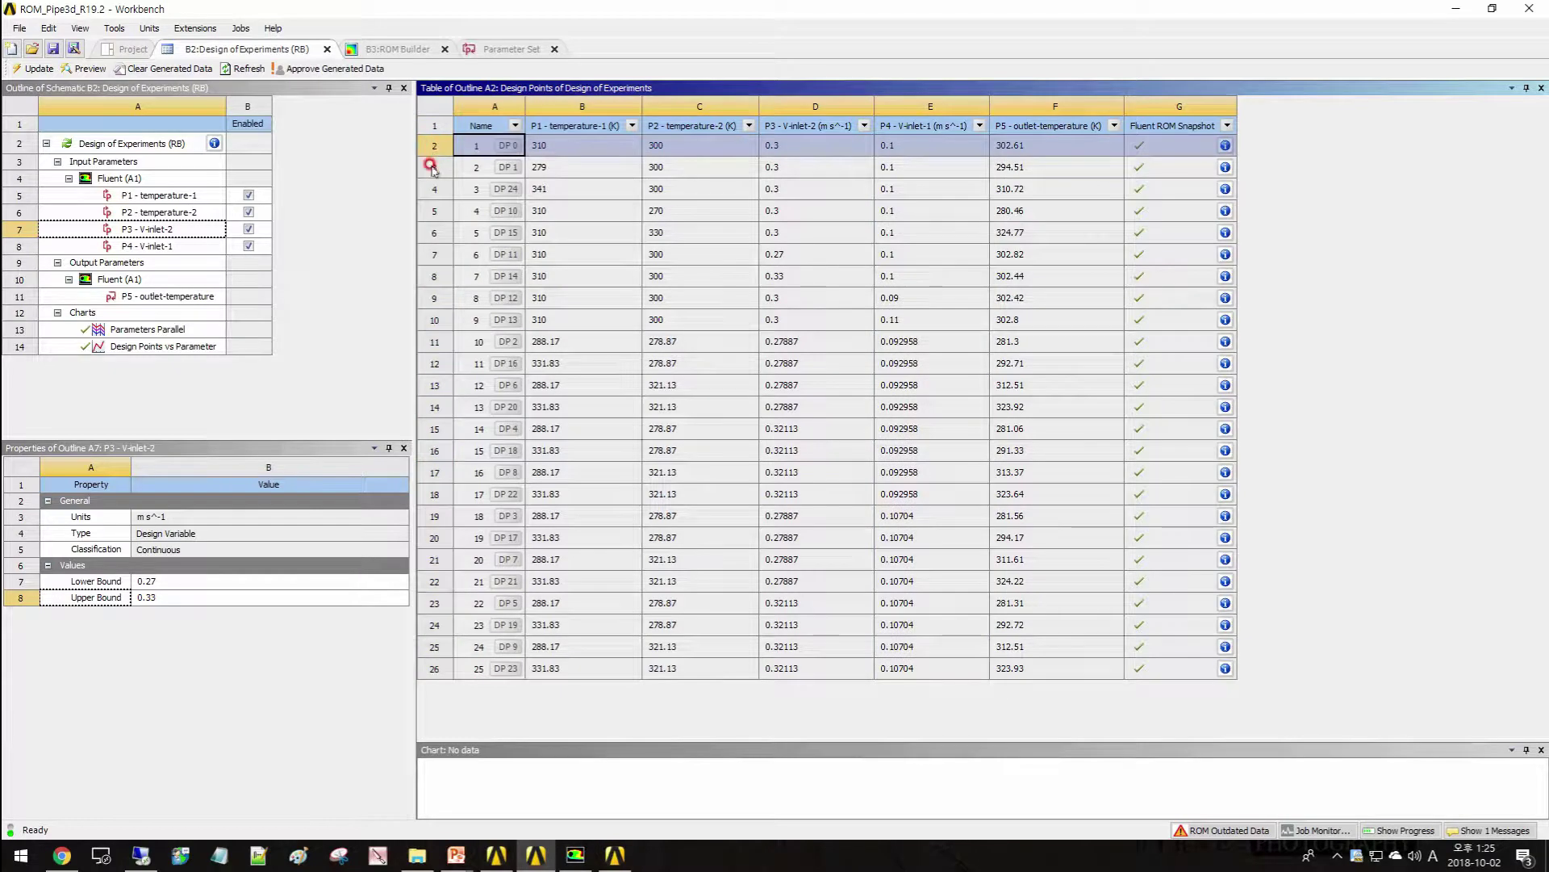
left_click(1073, 146)
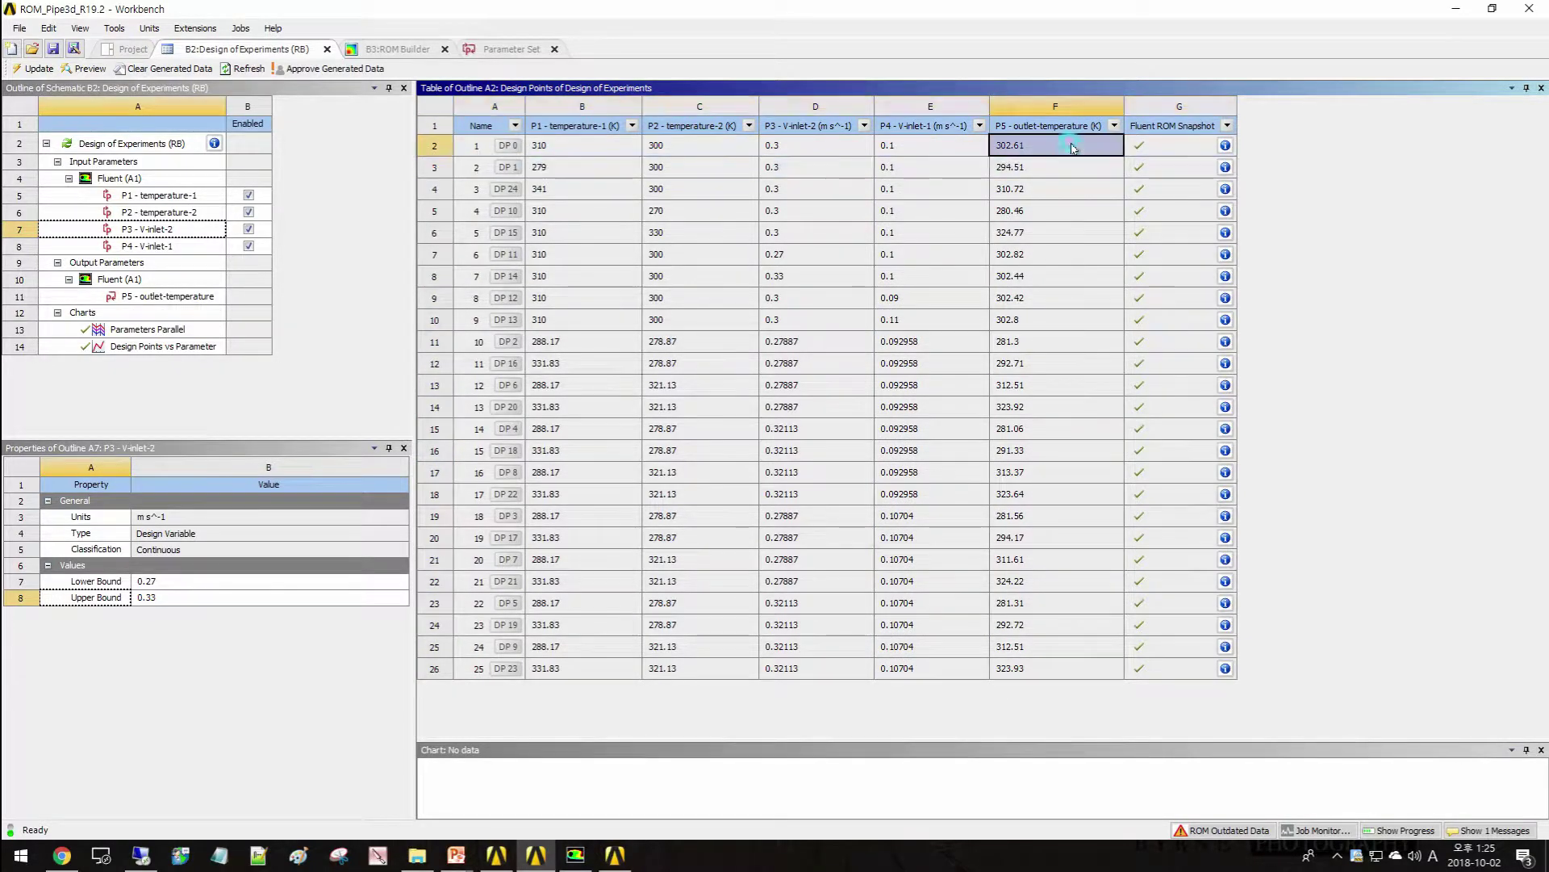
left_click(1074, 168)
left_click(1075, 199)
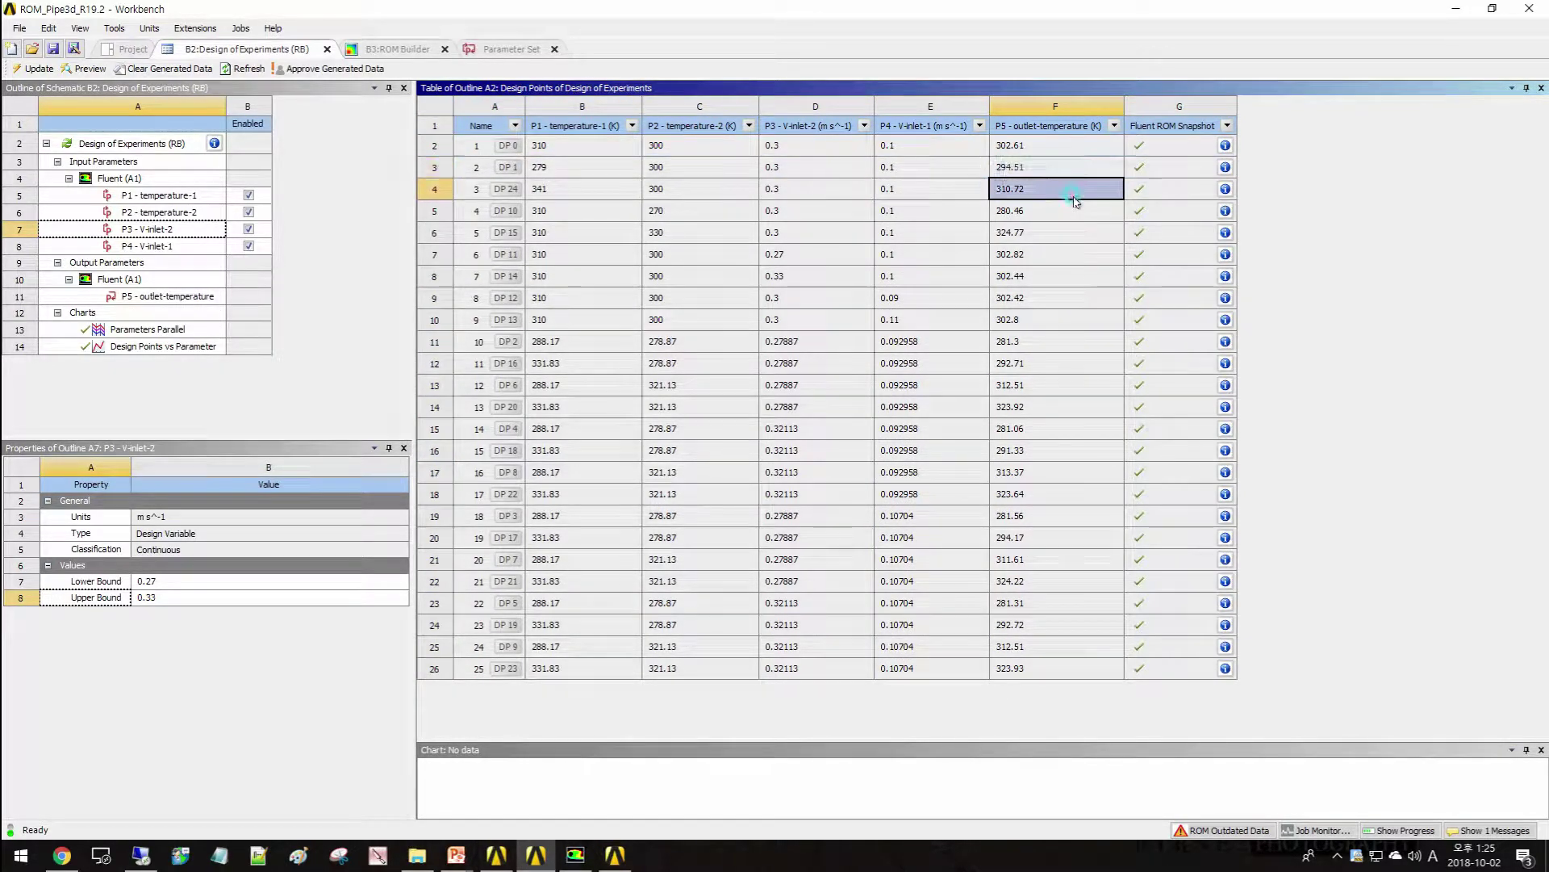
left_click(1073, 219)
left_click(1073, 319)
left_click(1073, 385)
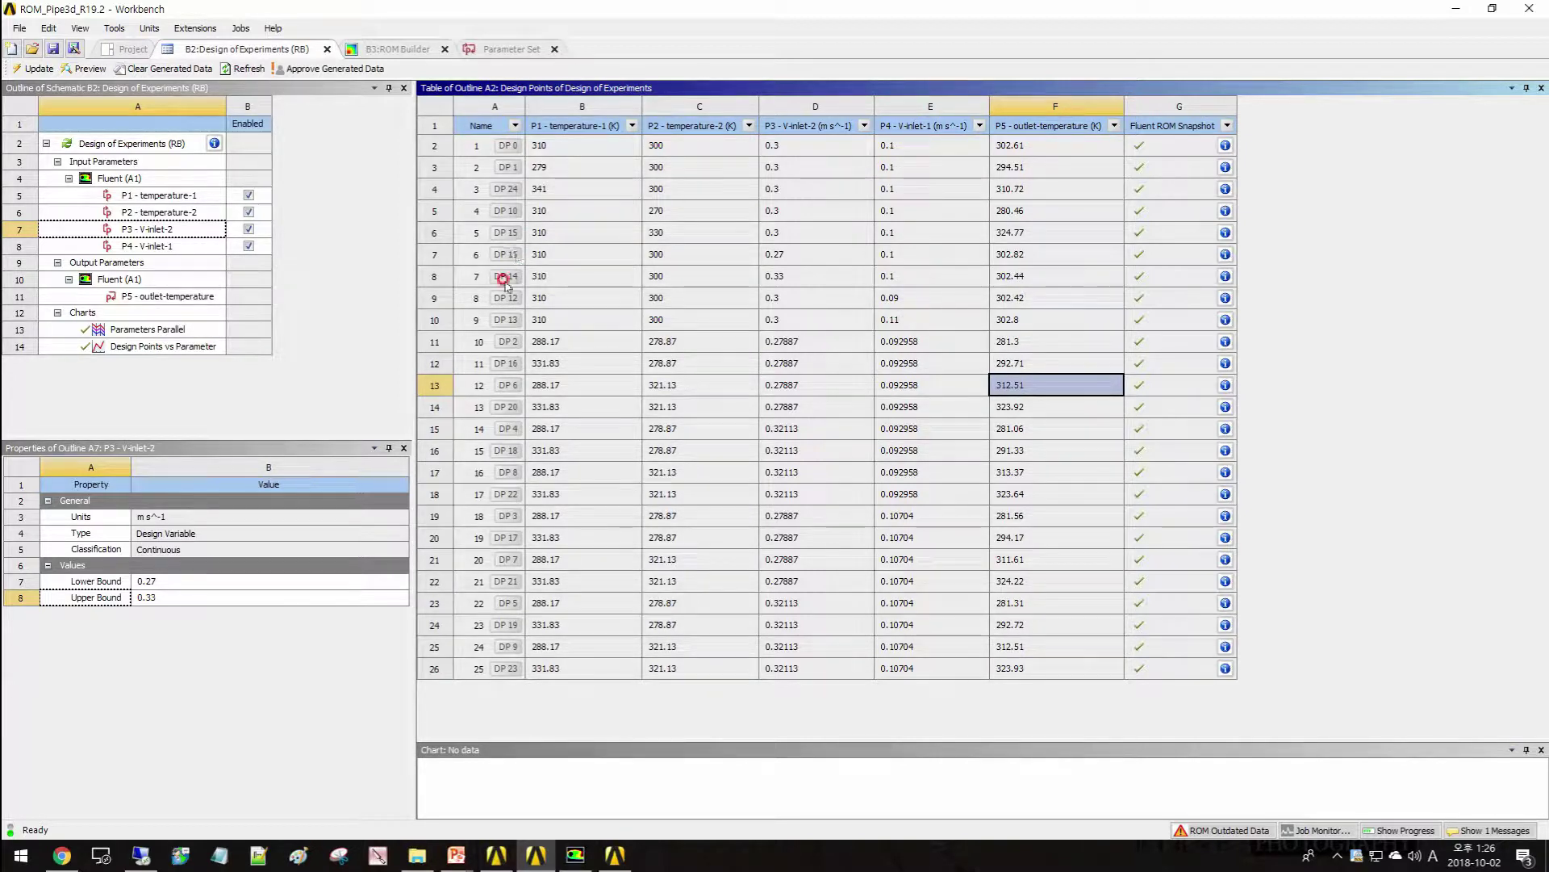
Step: Return to the project schematic and review the properties of the Design of Experiments and ROM Builder components
left_click(126, 52)
left_click(343, 407)
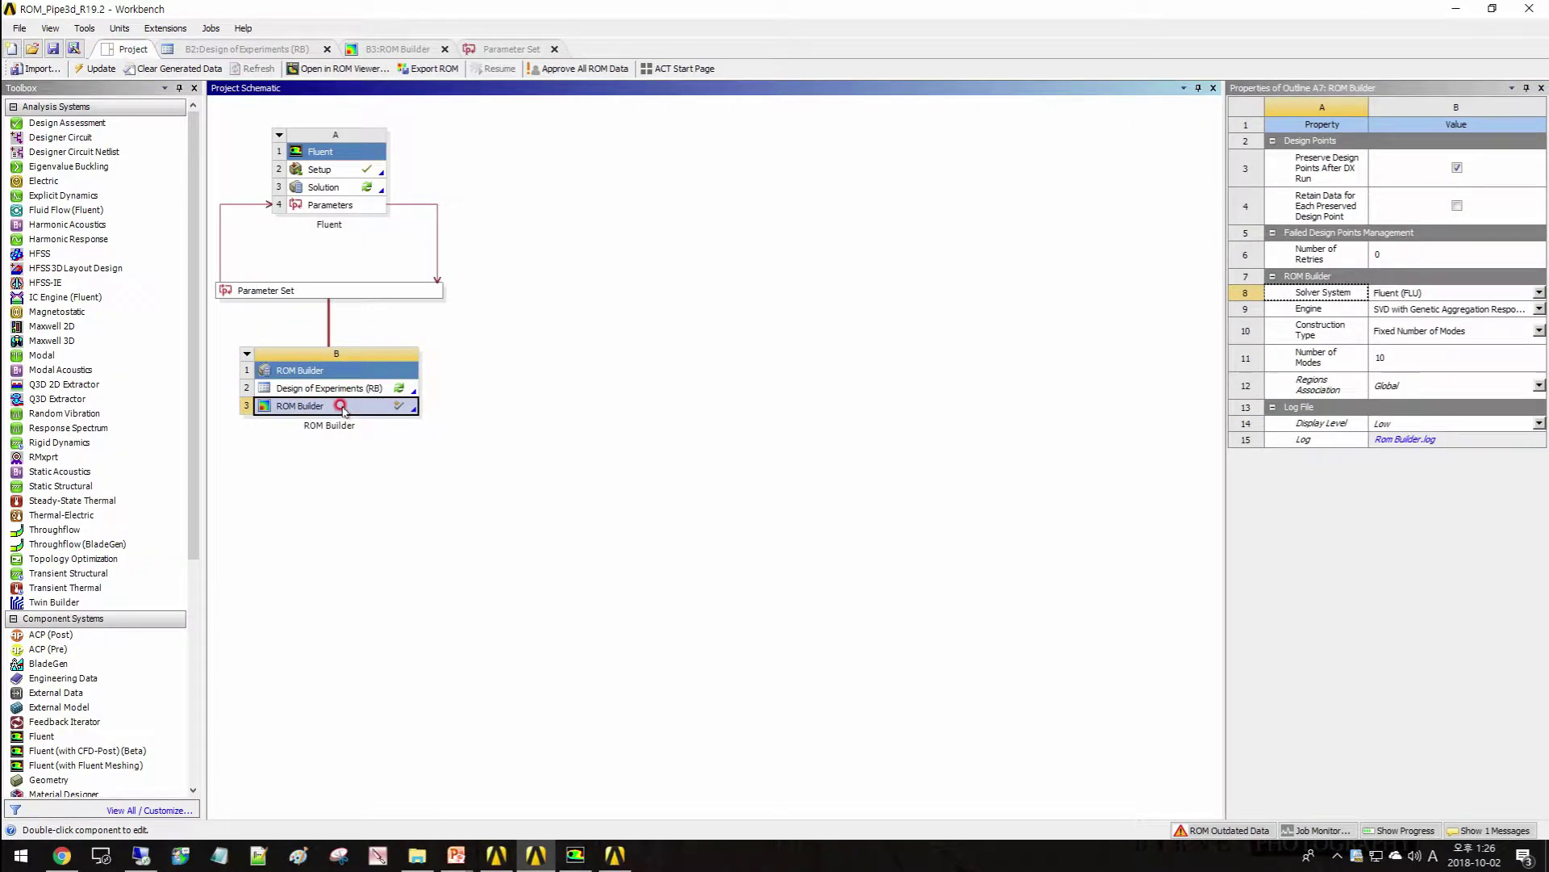
left_click(349, 390)
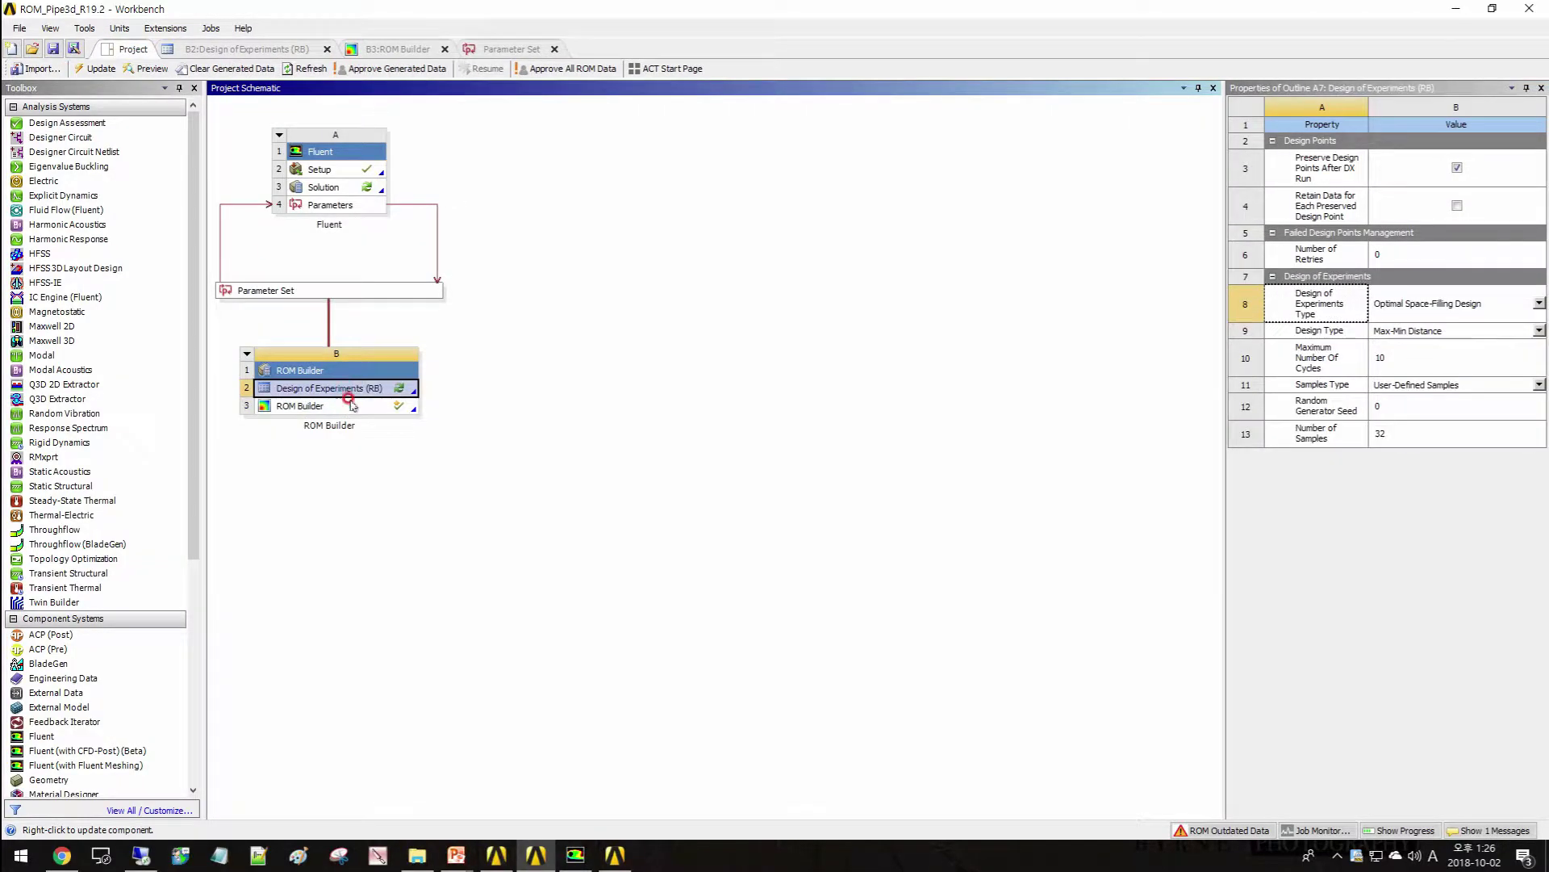
left_click(351, 404)
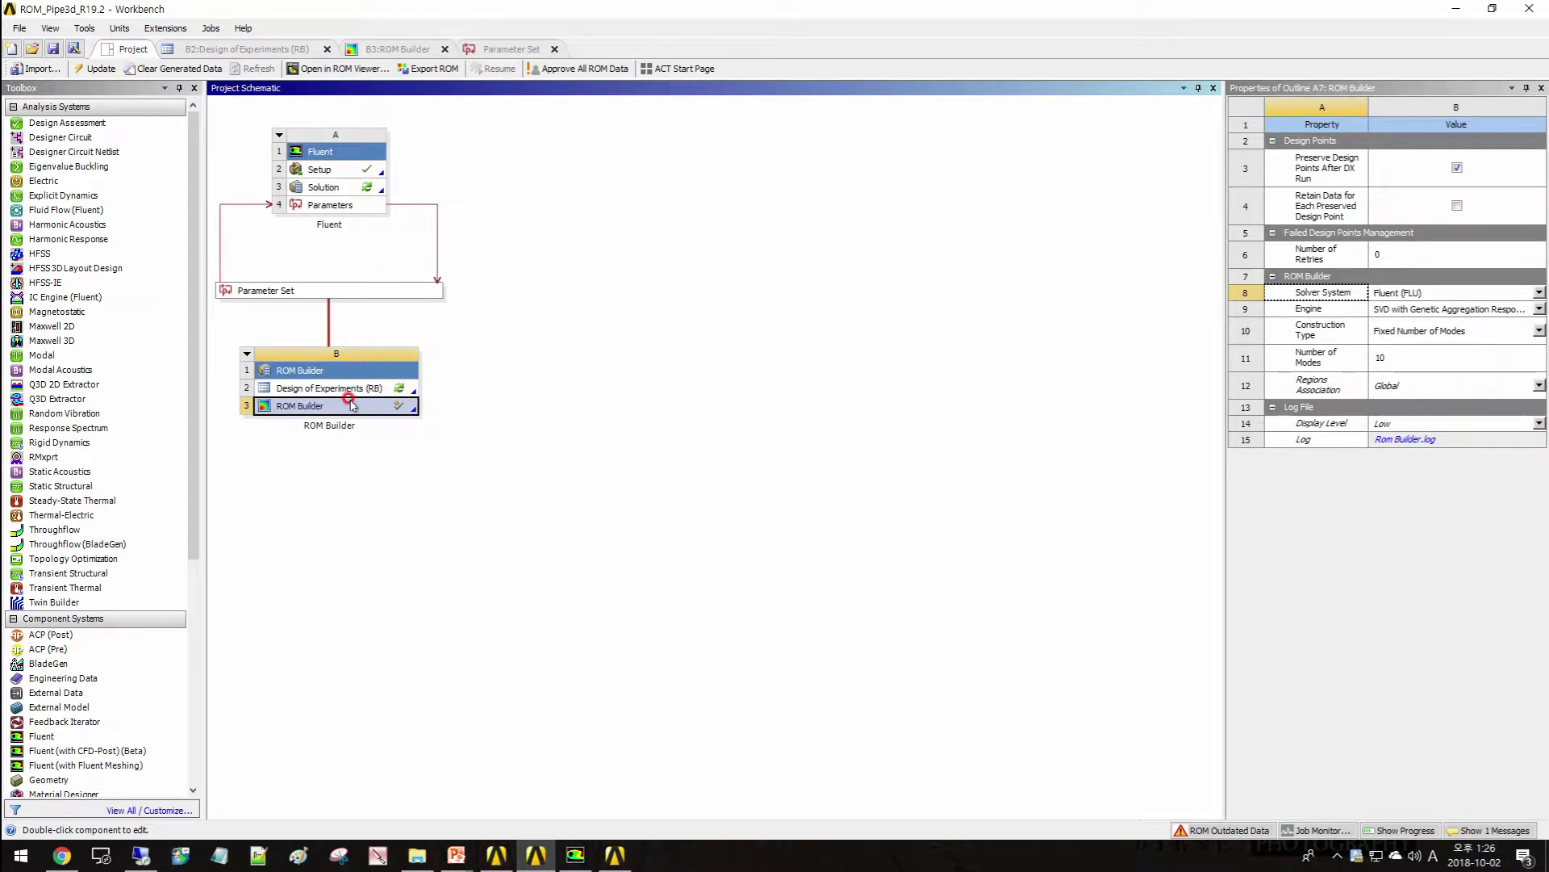
Step: Open the ROM Builder workspace and examine its refinement points, goodness of fit and verification points
left_click(370, 50)
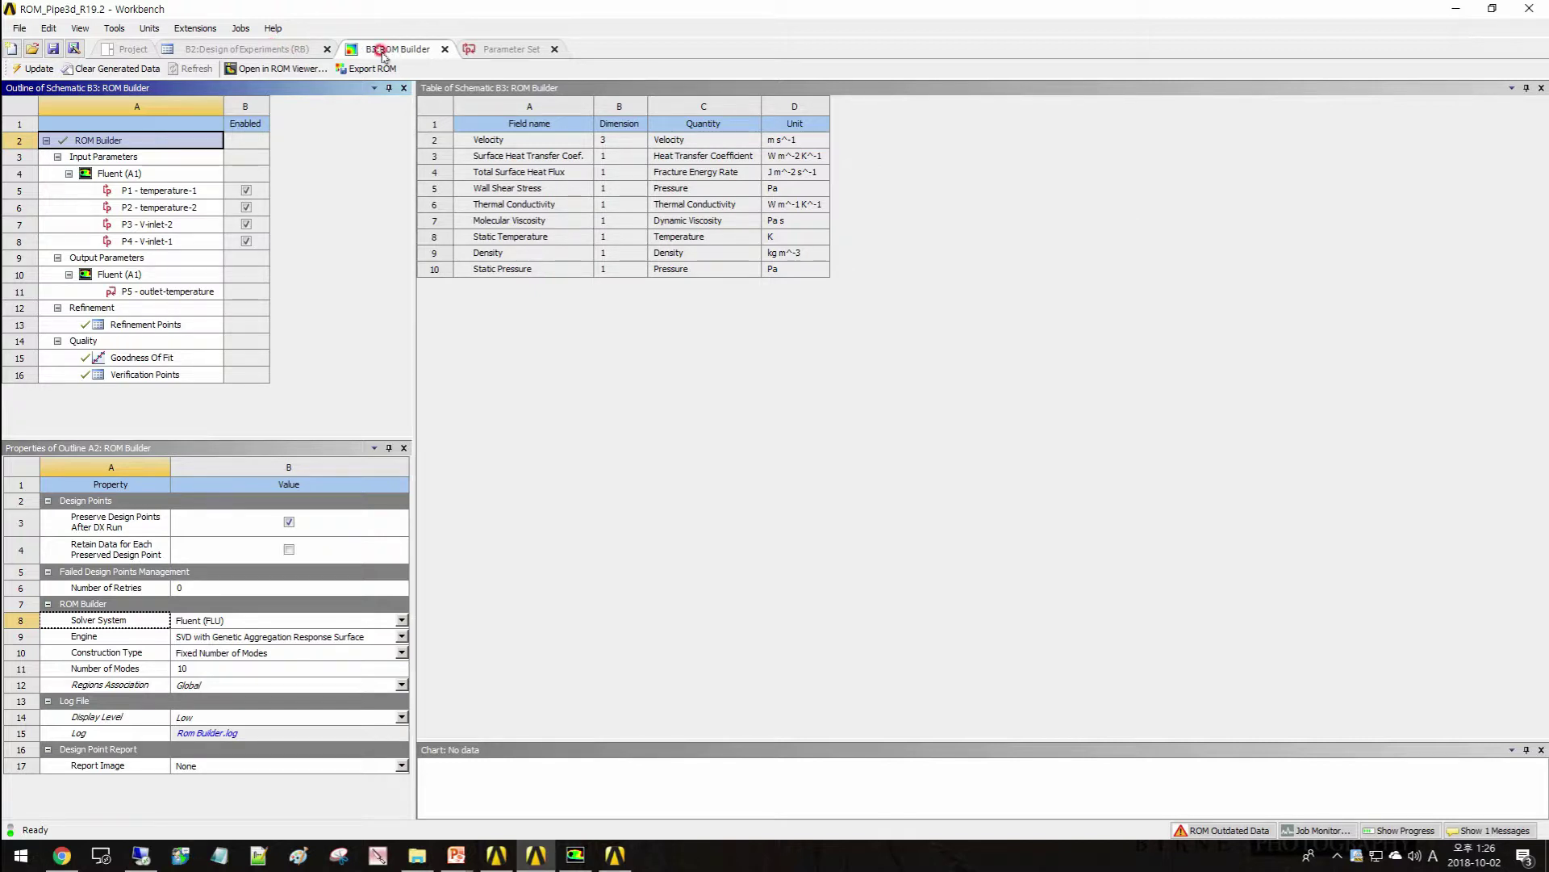
left_click(192, 327)
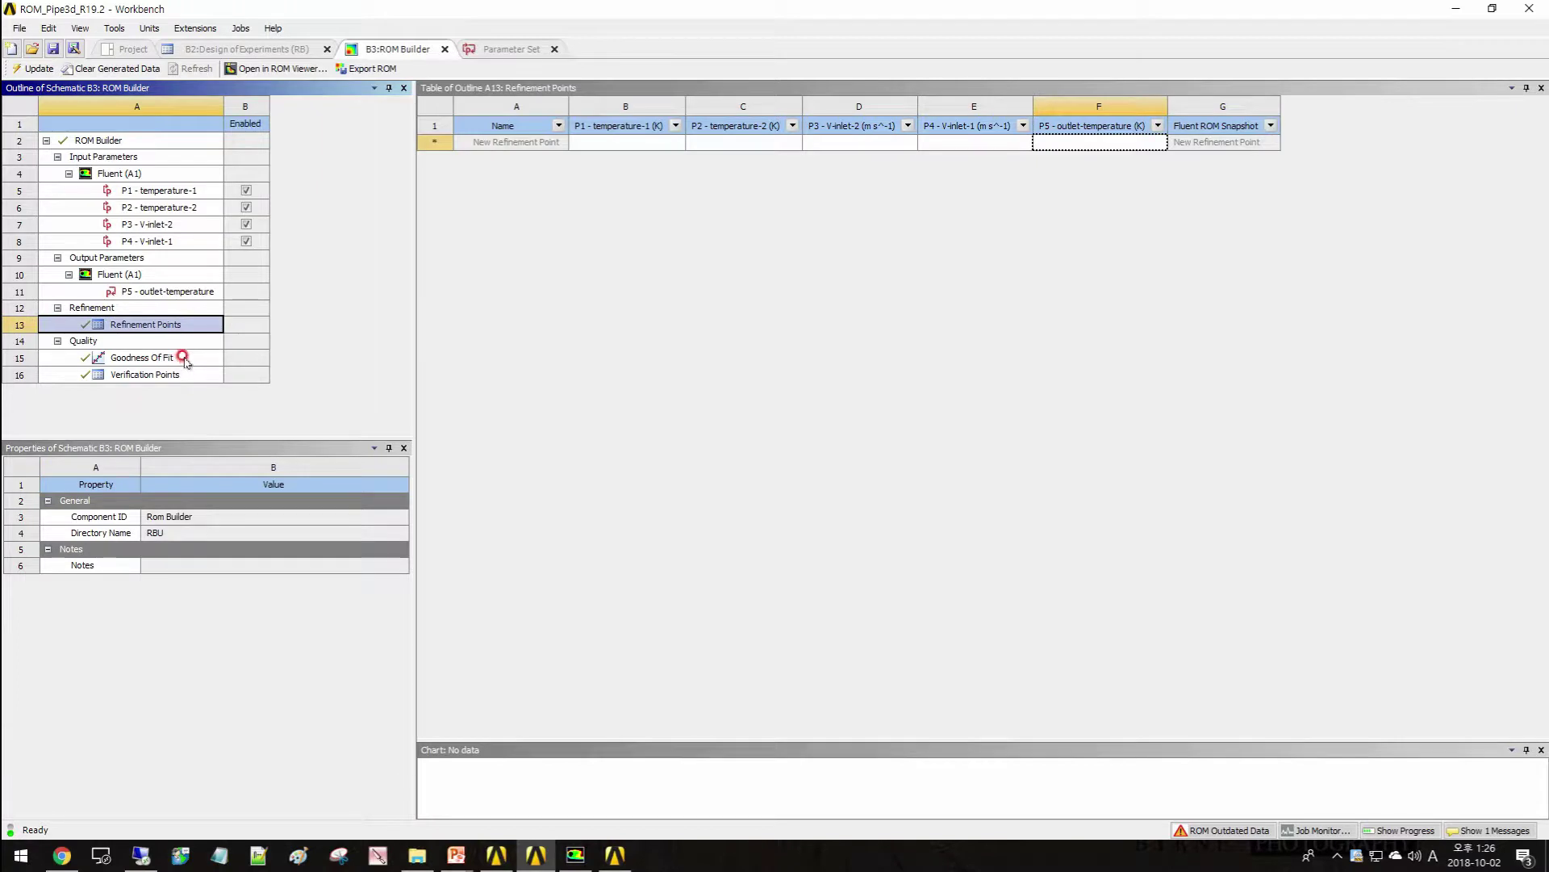
left_click(184, 359)
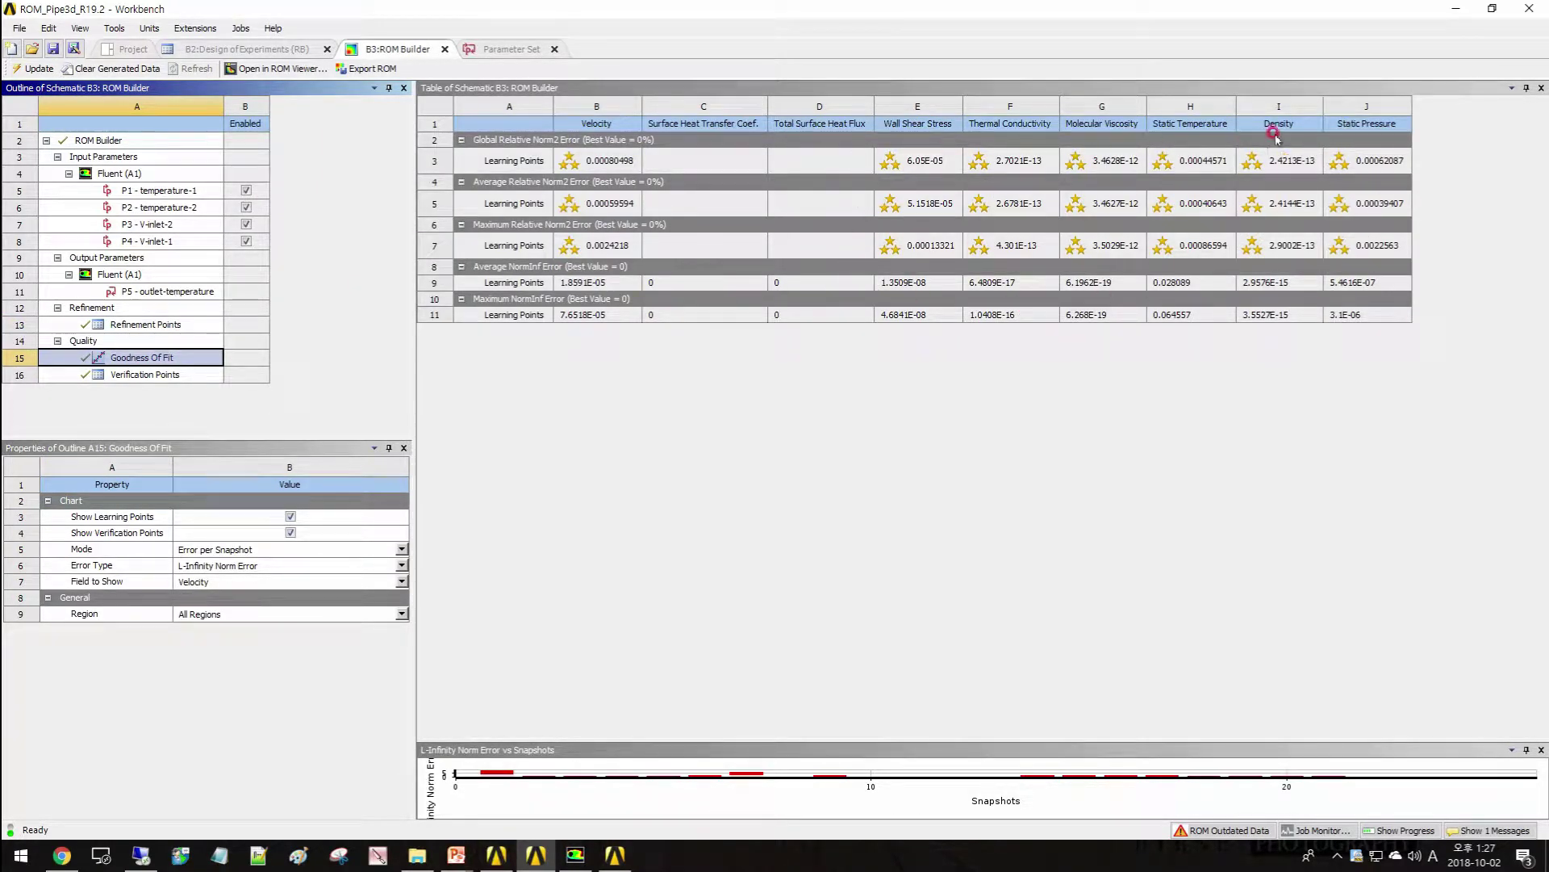
left_click(195, 375)
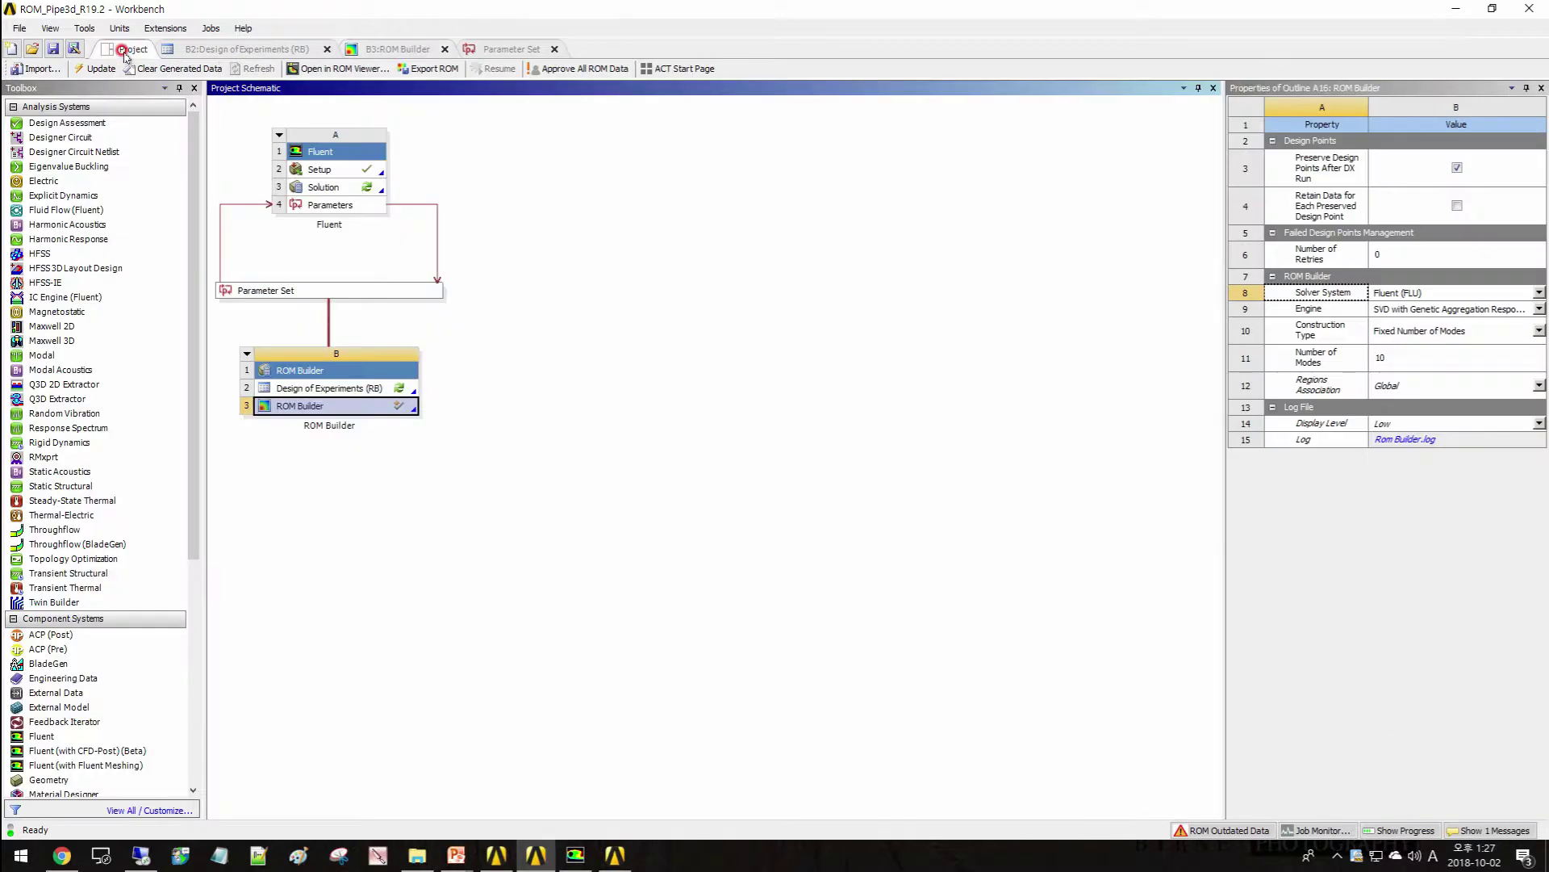
Step: From the project schematic, open the ROM Builder result in ROM Viewer and bring the viewer window forward
left_click(381, 407)
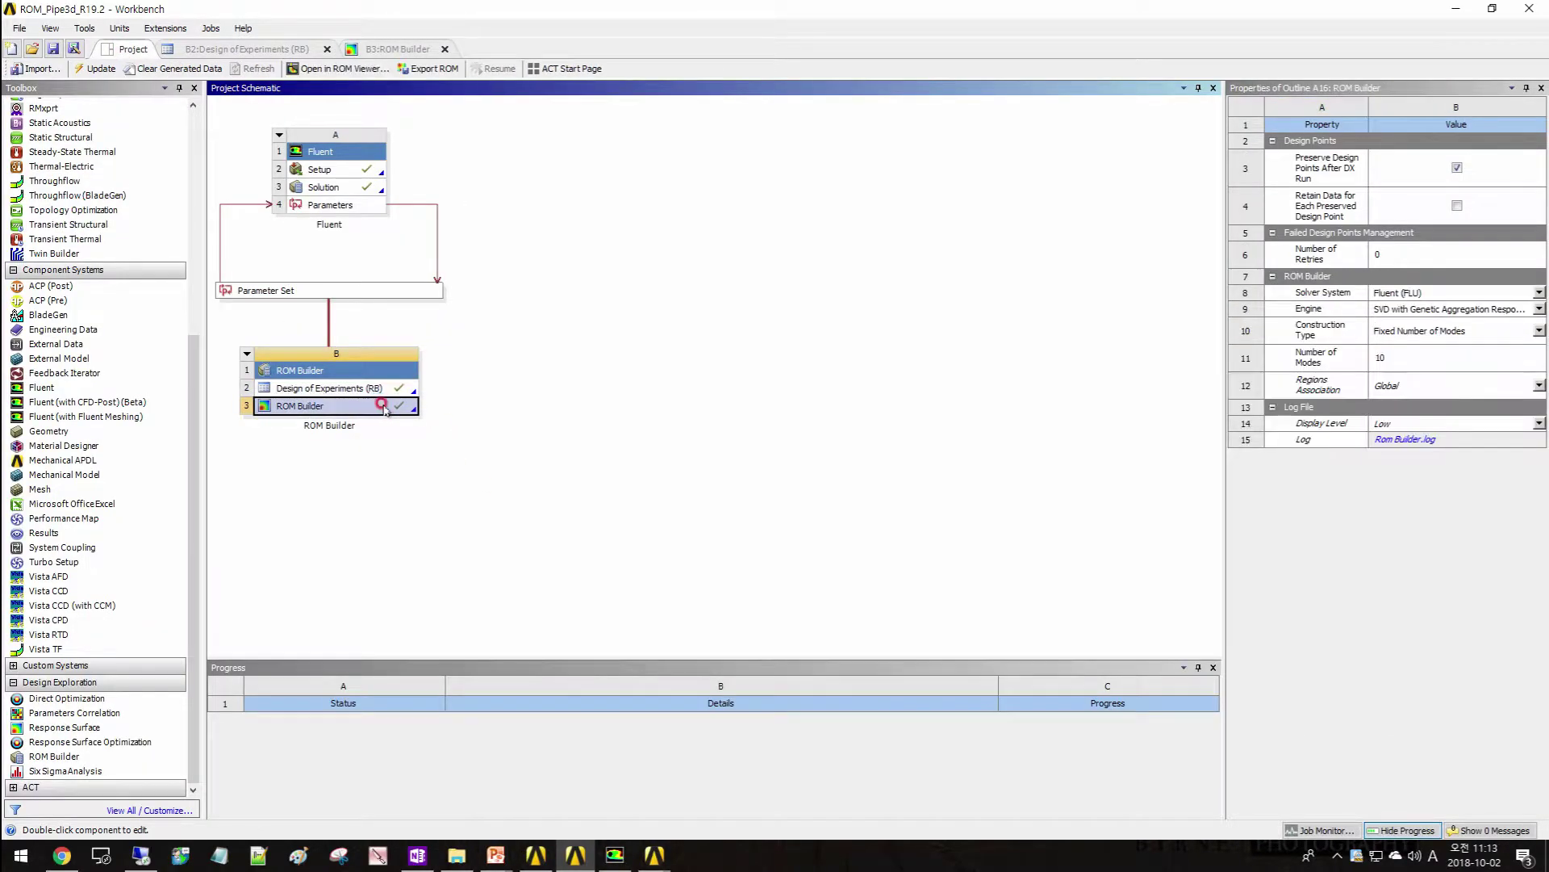
right_click(383, 407)
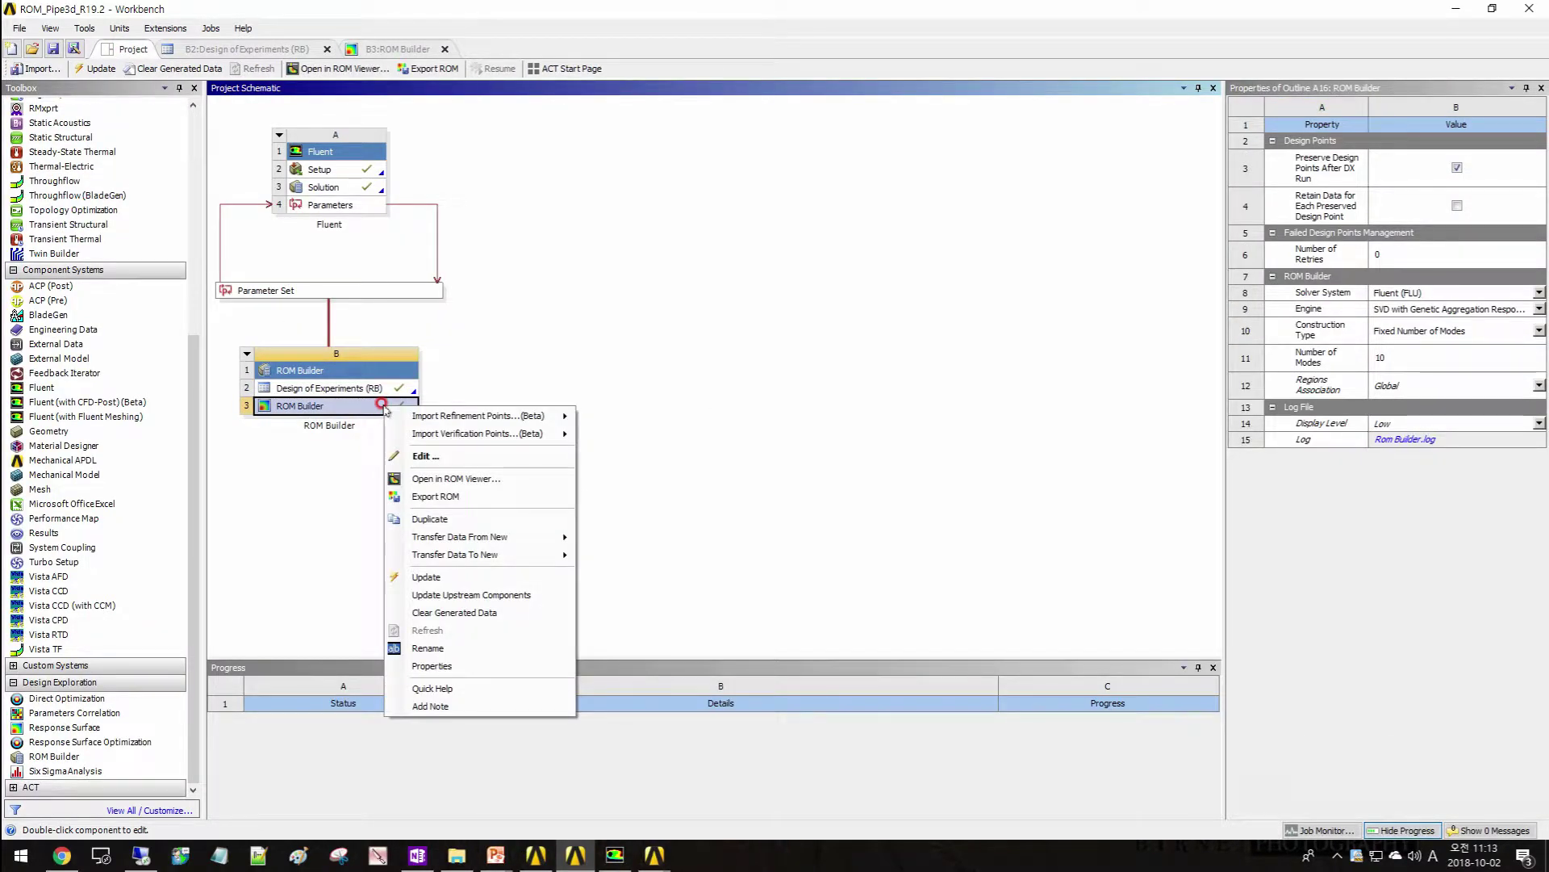
left_click(499, 480)
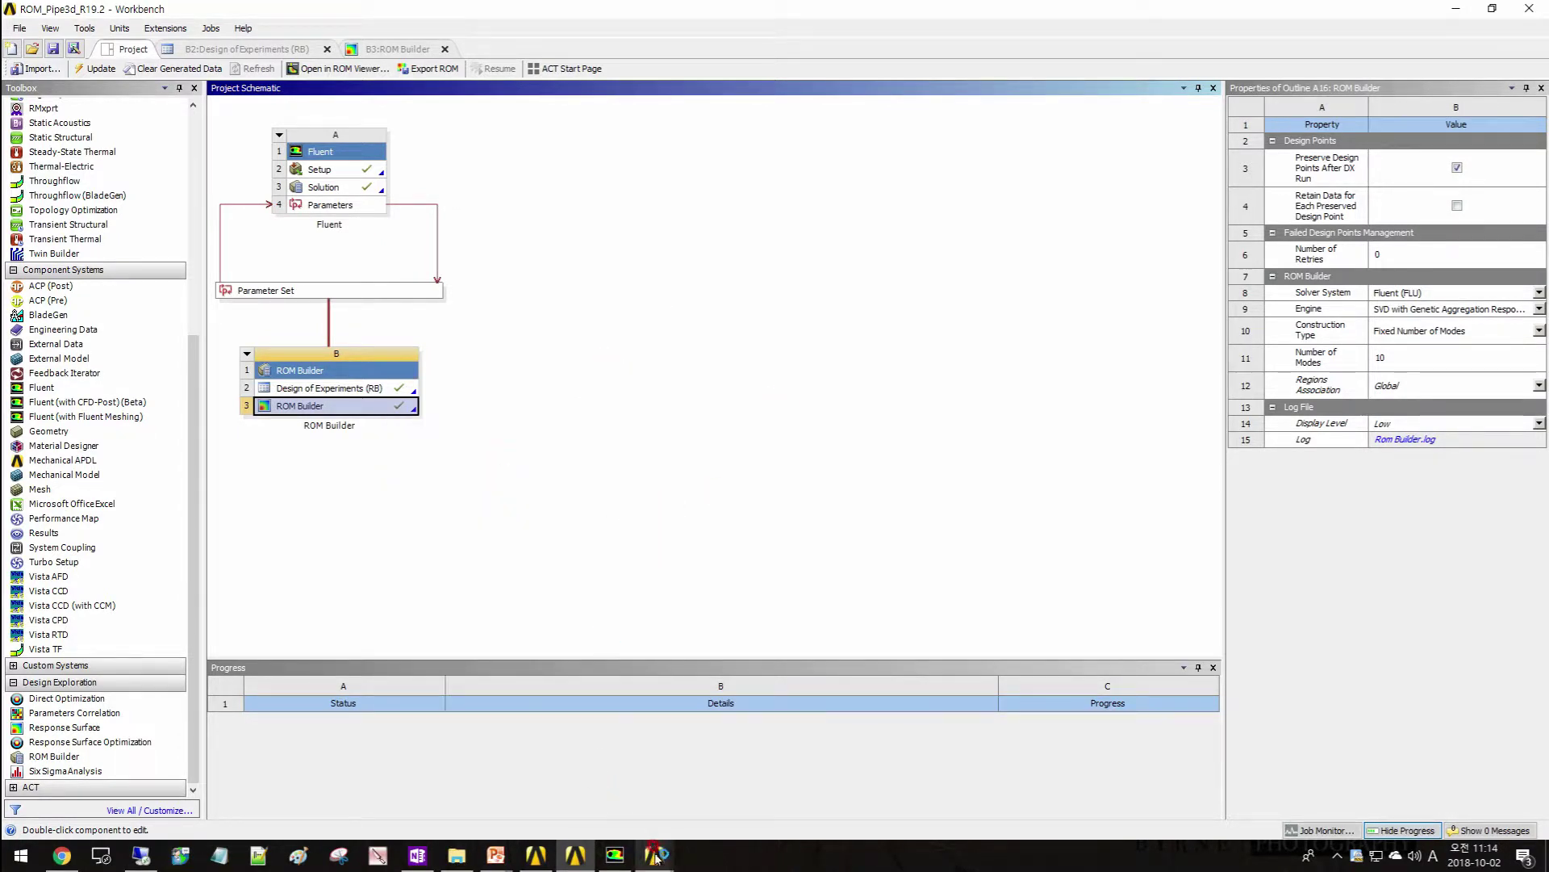
mouse_move(655, 856)
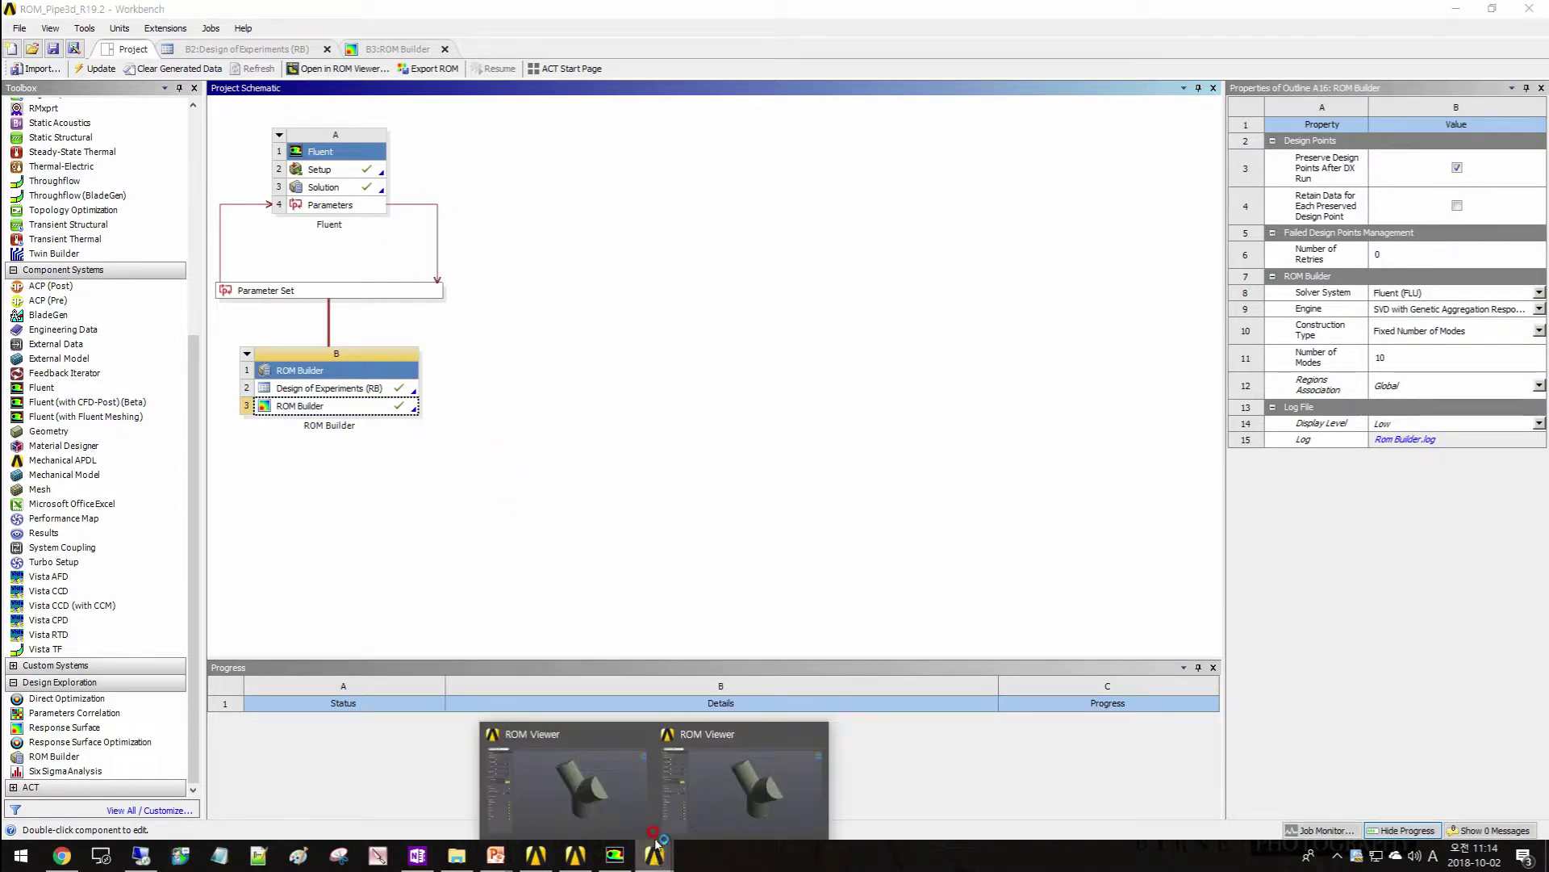
left_click(597, 773)
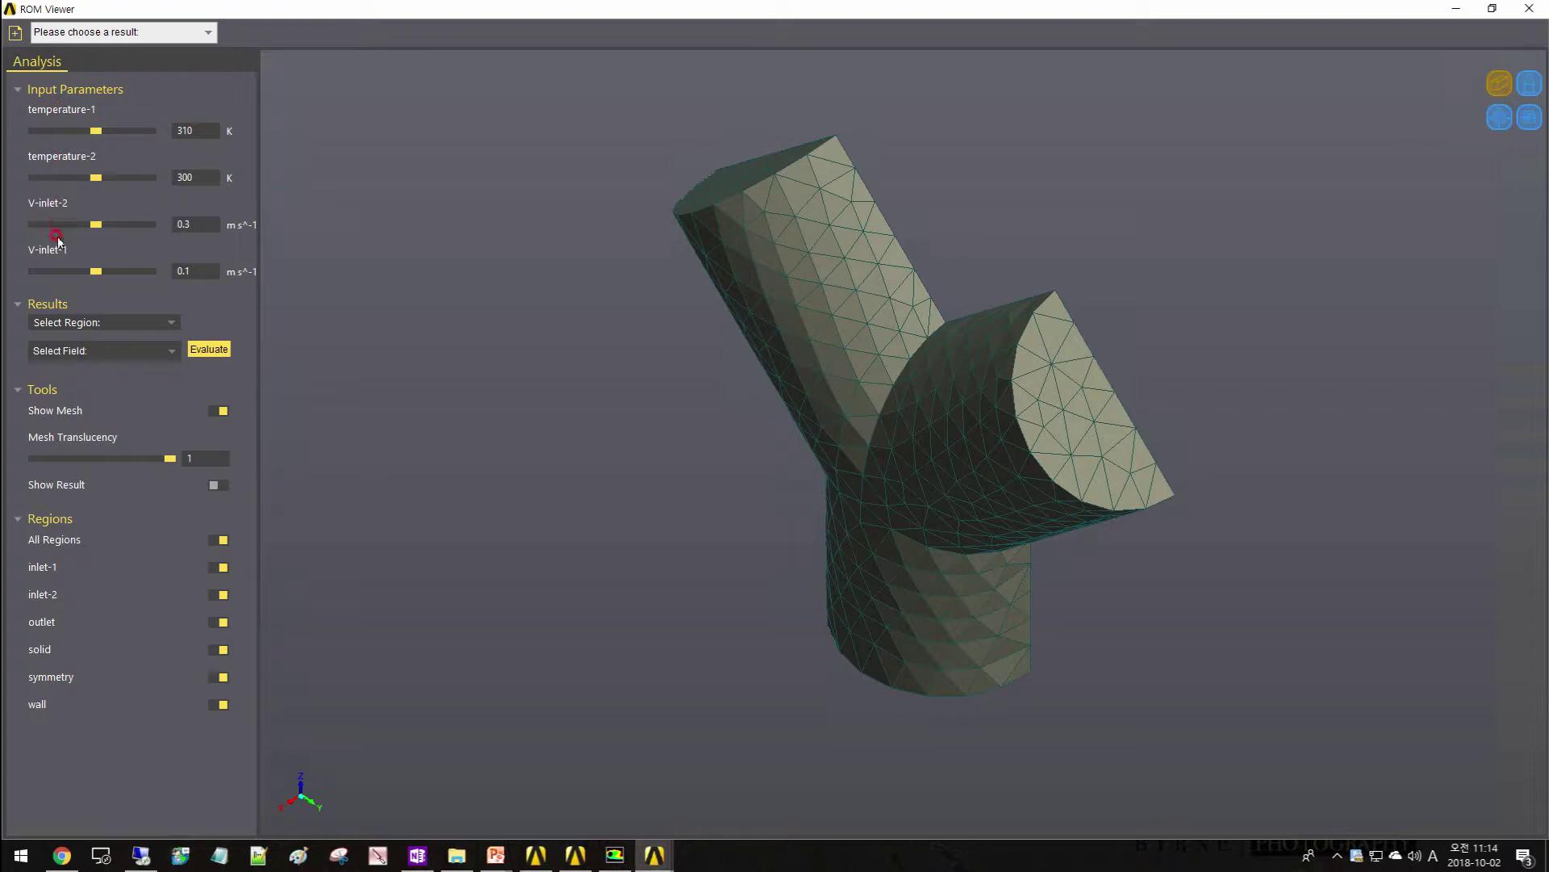
Step: Choose the solid region for results and set temperature-1 to 334.76 K and temperature-2 to 286.98 K
left_click(169, 323)
left_click(54, 396)
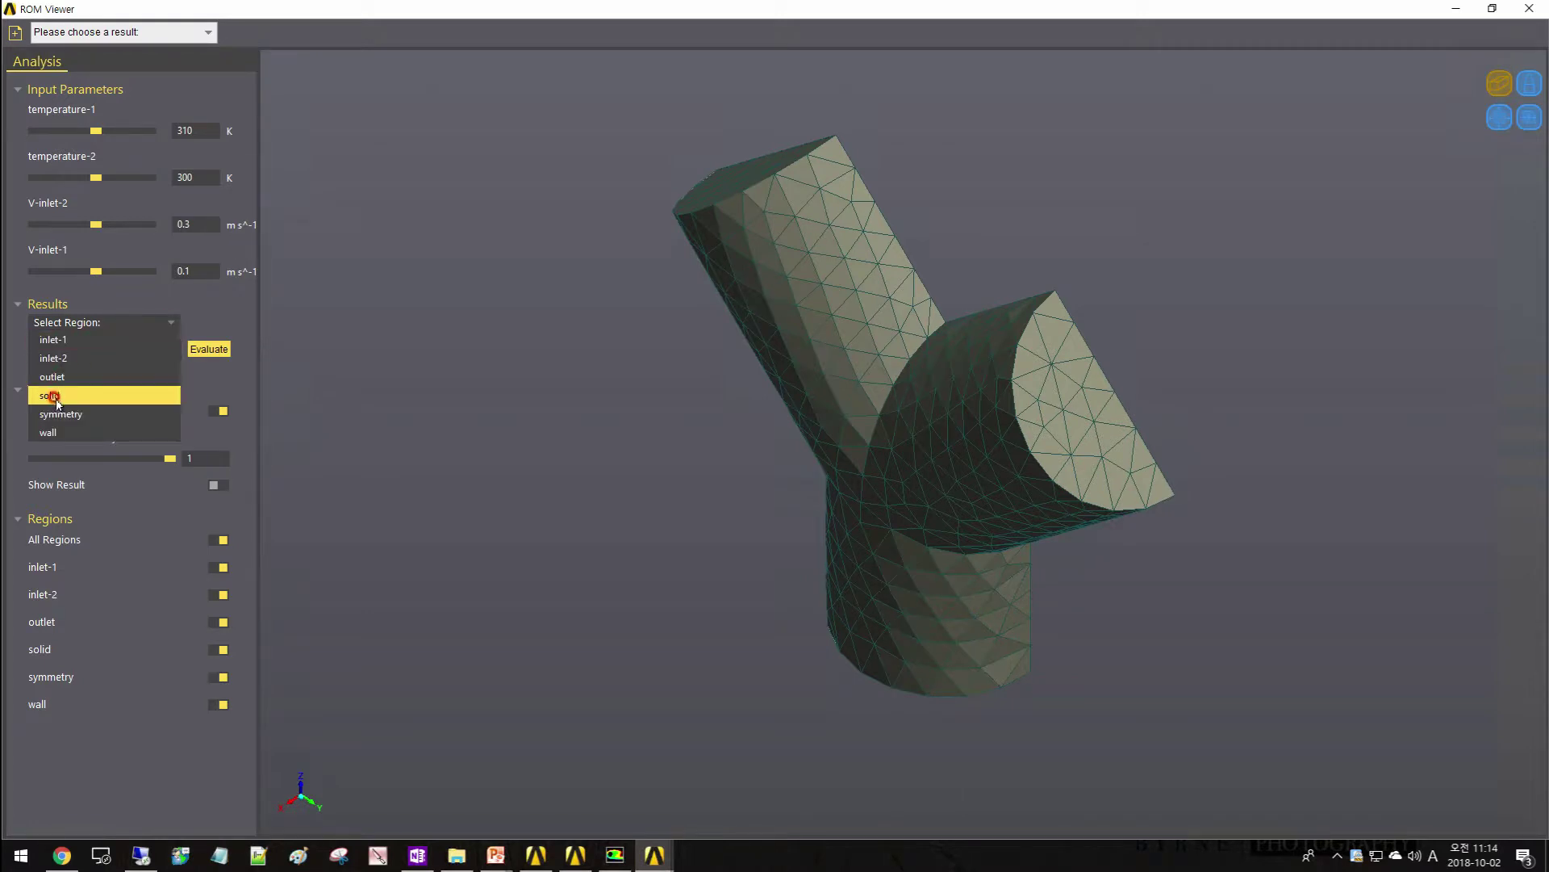
left_click_drag(95, 131, 147, 131)
left_click_drag(96, 178, 66, 176)
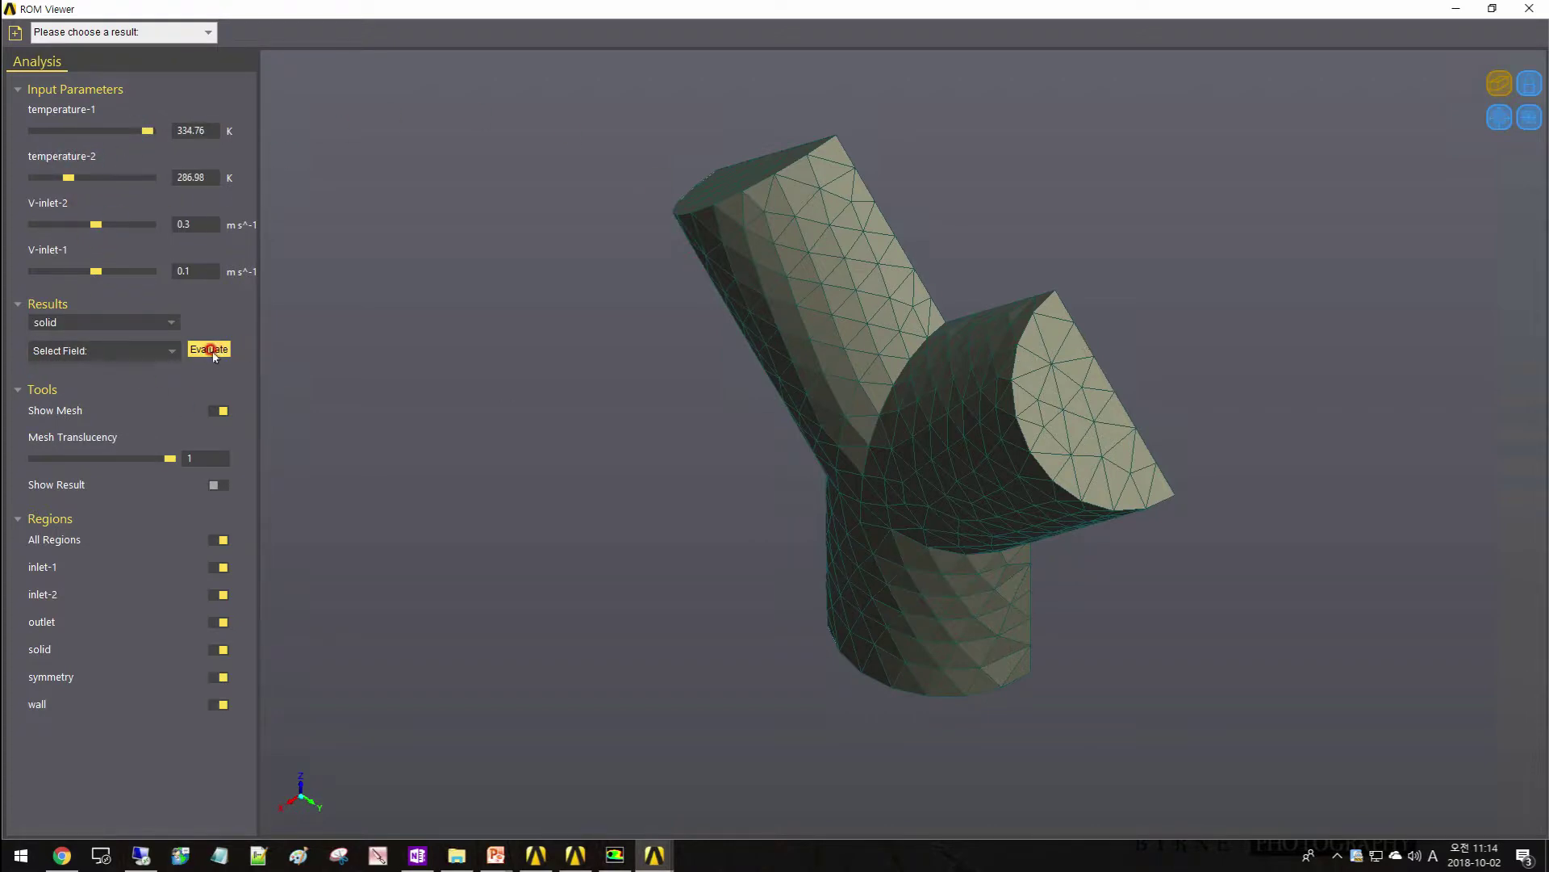
Step: Evaluate the Static Temperature field on the solid region and inspect the contour from the symmetry side
left_click(171, 351)
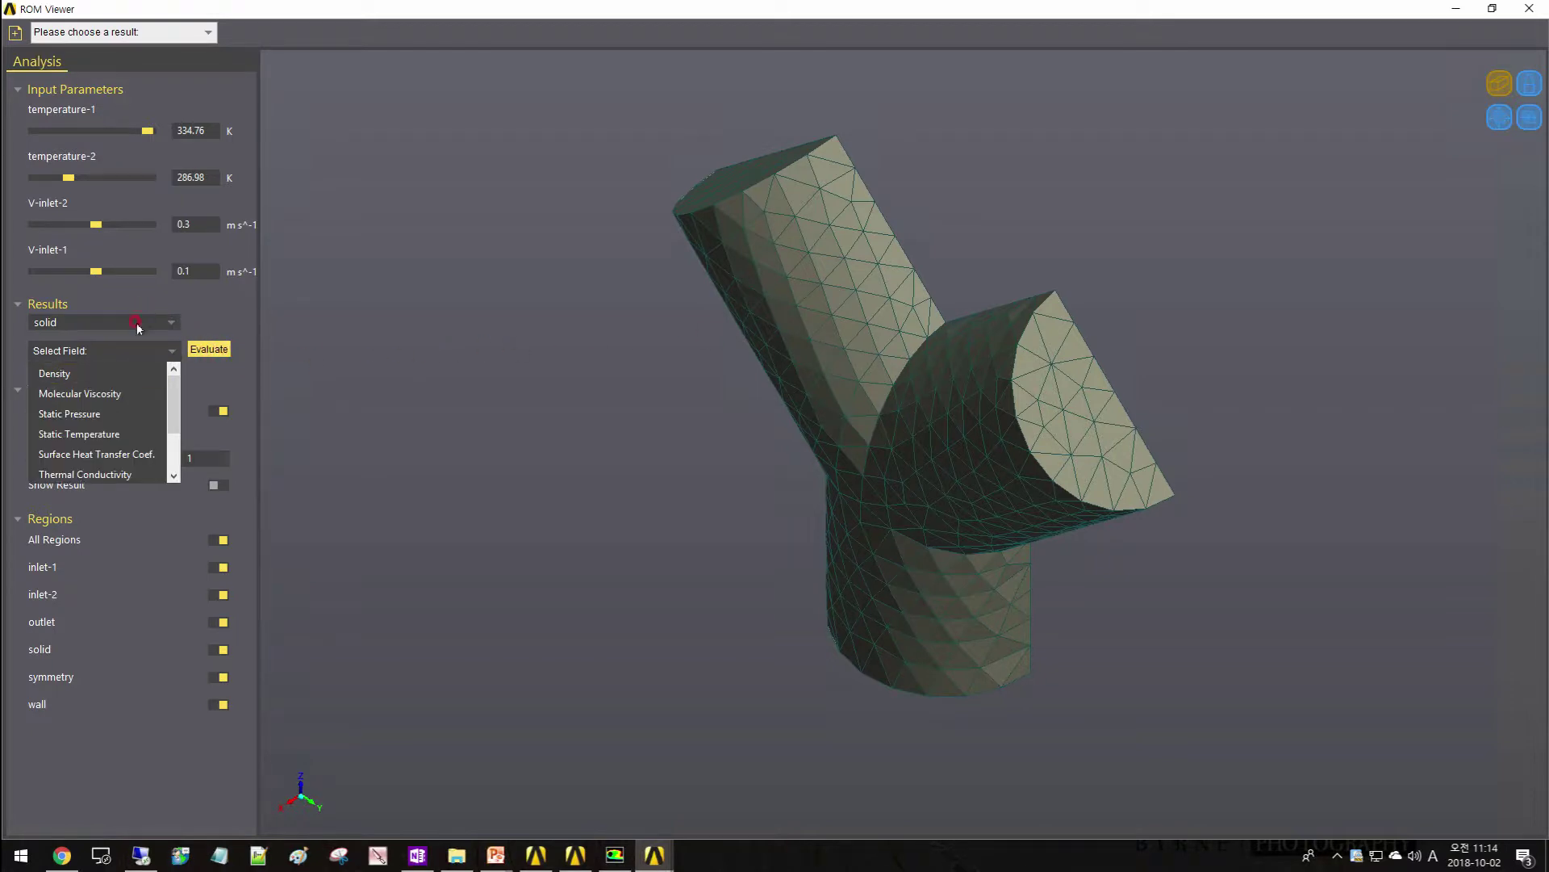
left_click_drag(173, 408, 170, 442)
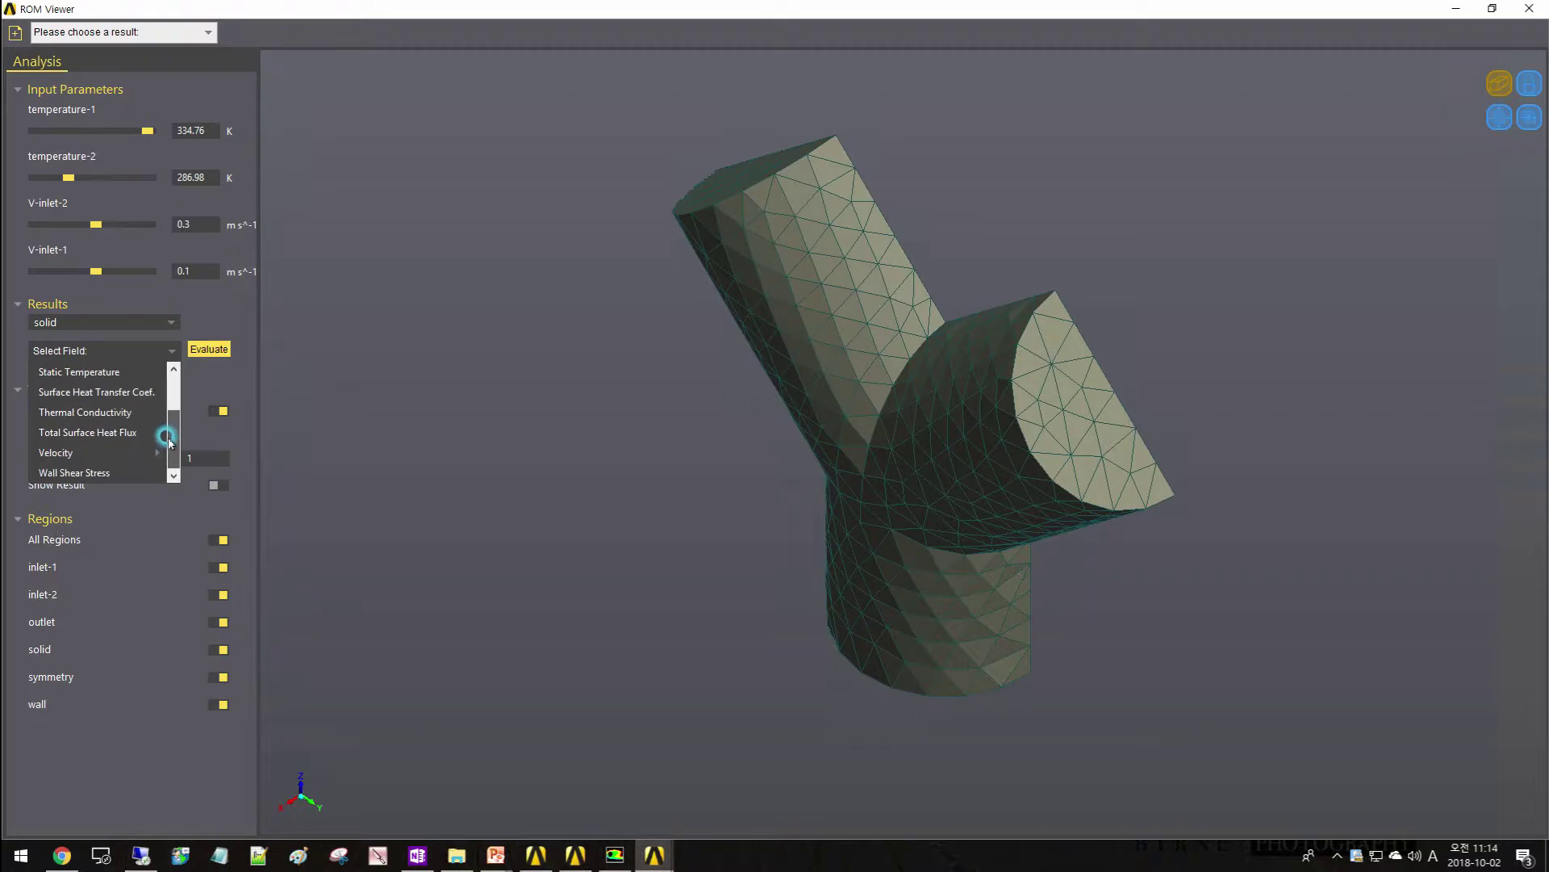
left_click(121, 371)
left_click(196, 349)
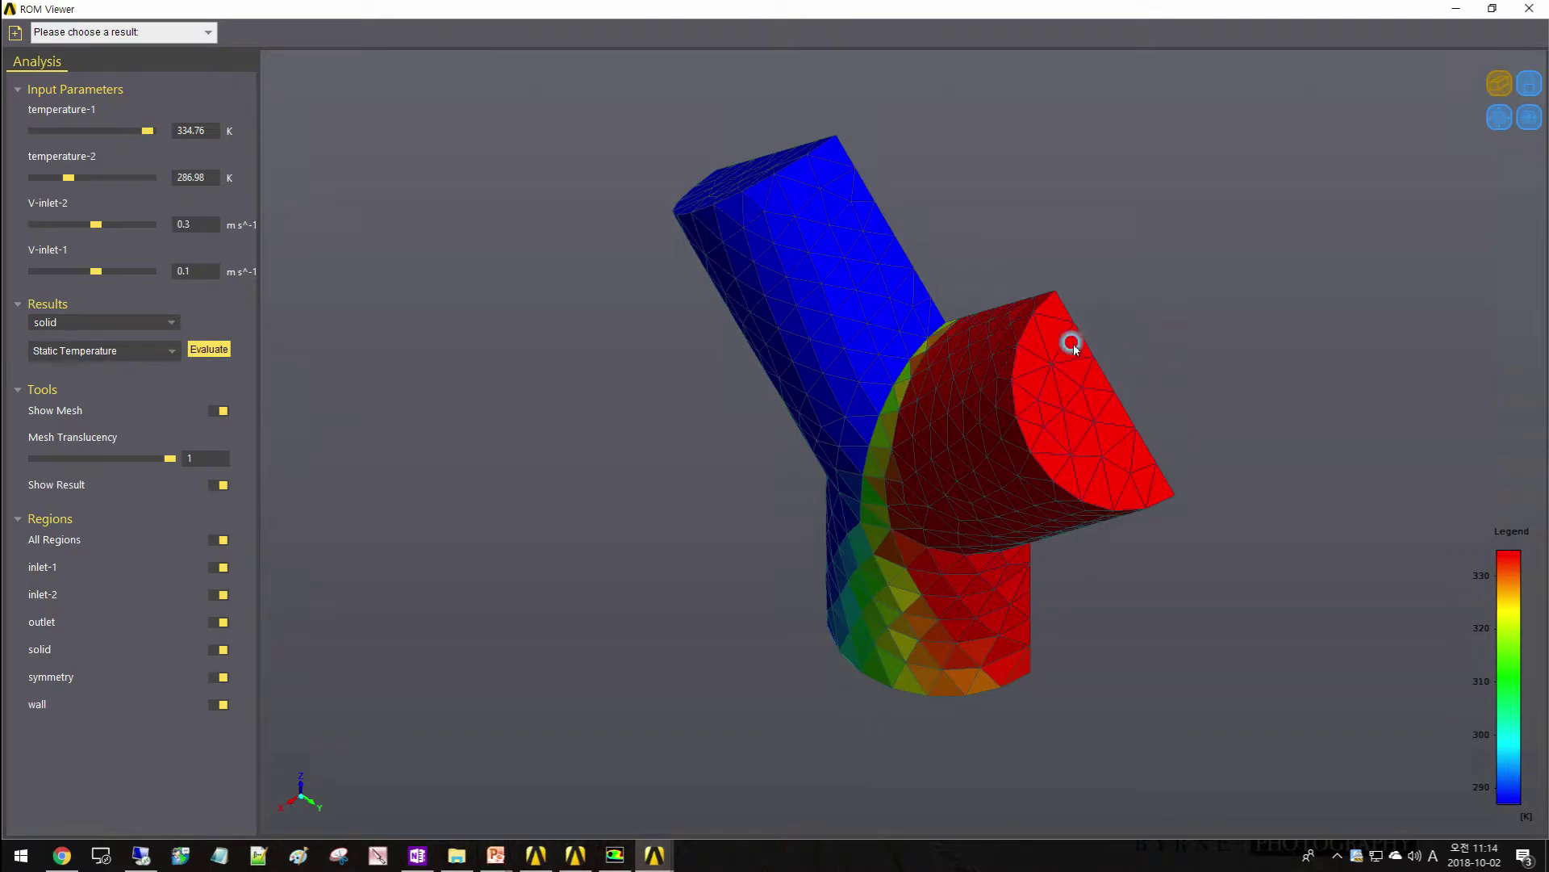
left_click_drag(1155, 342, 768, 391)
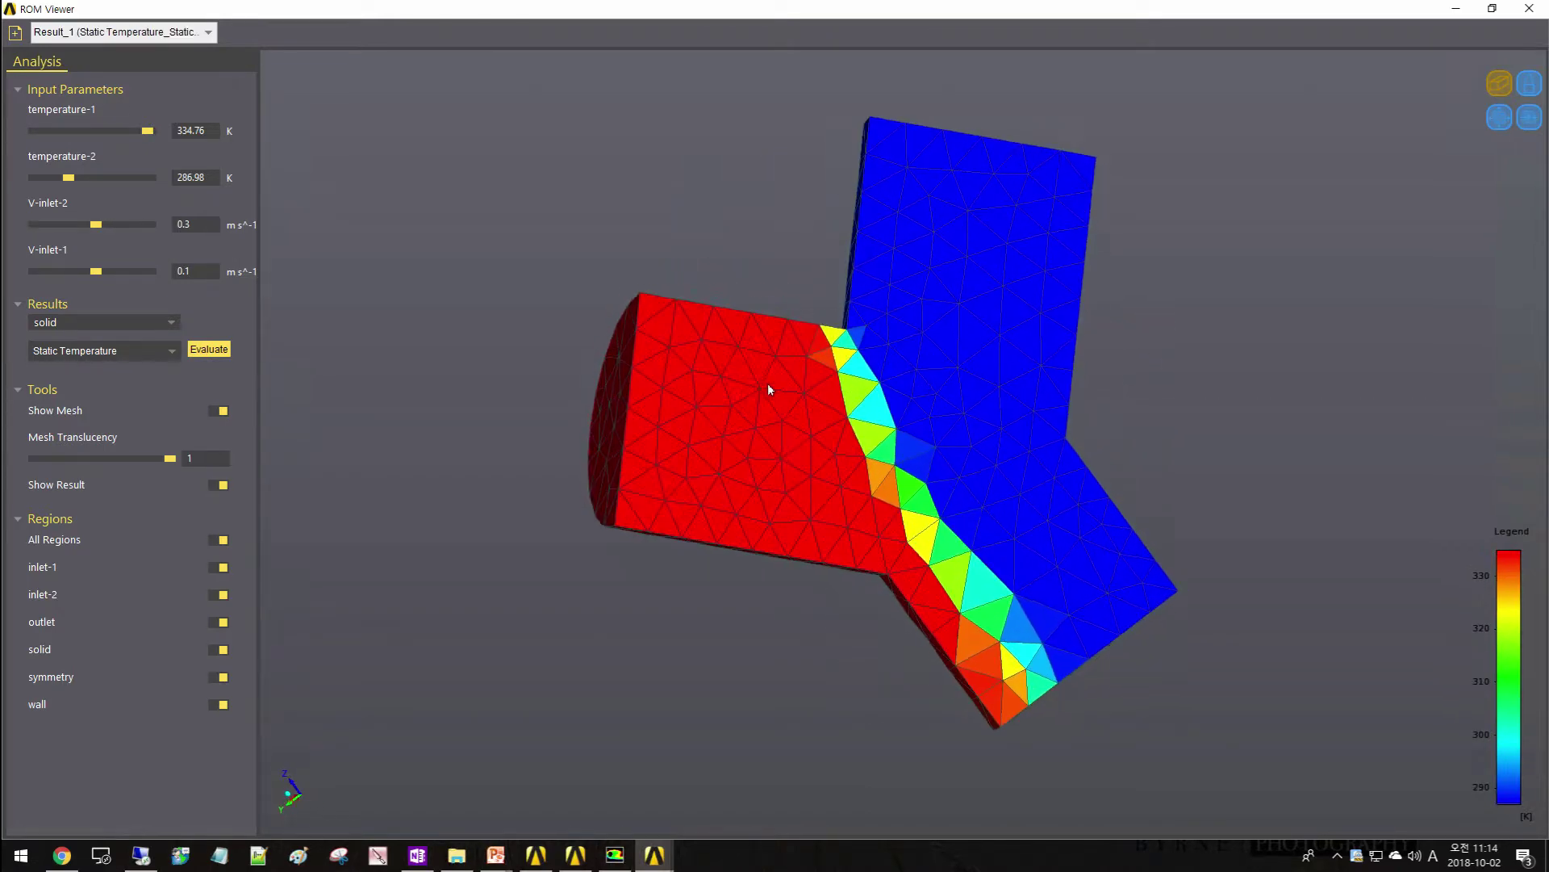
Step: Set temperature-2 to 316.79 K, V-inlet-2 to 0.28736 m/s and V-inlet-1 to 0.10447 m/s
left_click(68, 177)
left_click(106, 280)
left_click_drag(67, 178, 132, 177)
left_click_drag(94, 230, 131, 273)
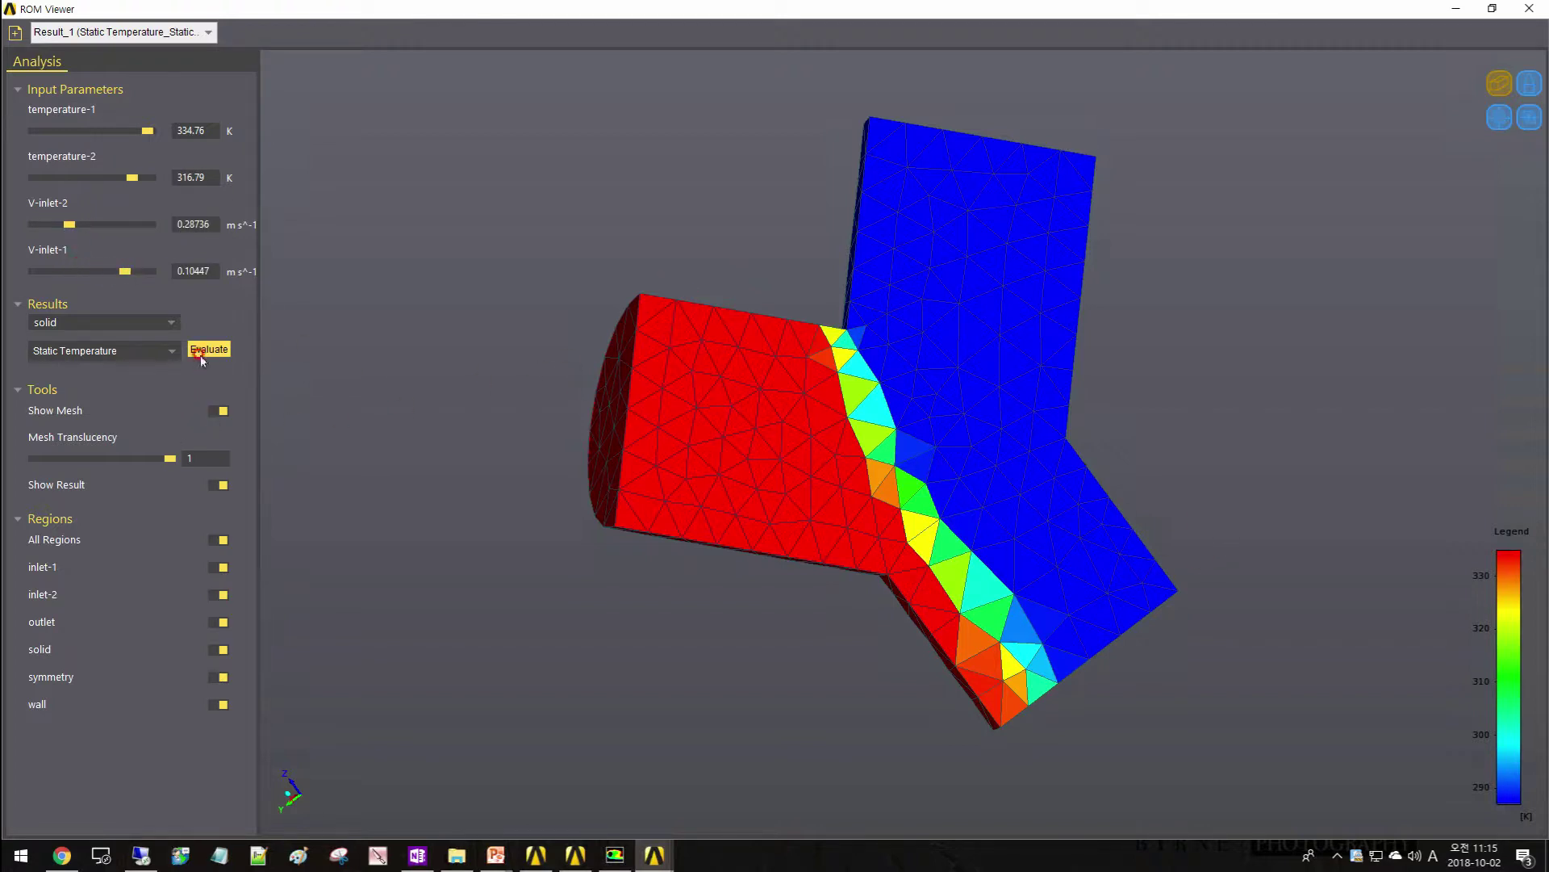
Step: Switch back to Workbench and view the actions available for the ROM Builder component, including Export ROM
left_click(1455, 9)
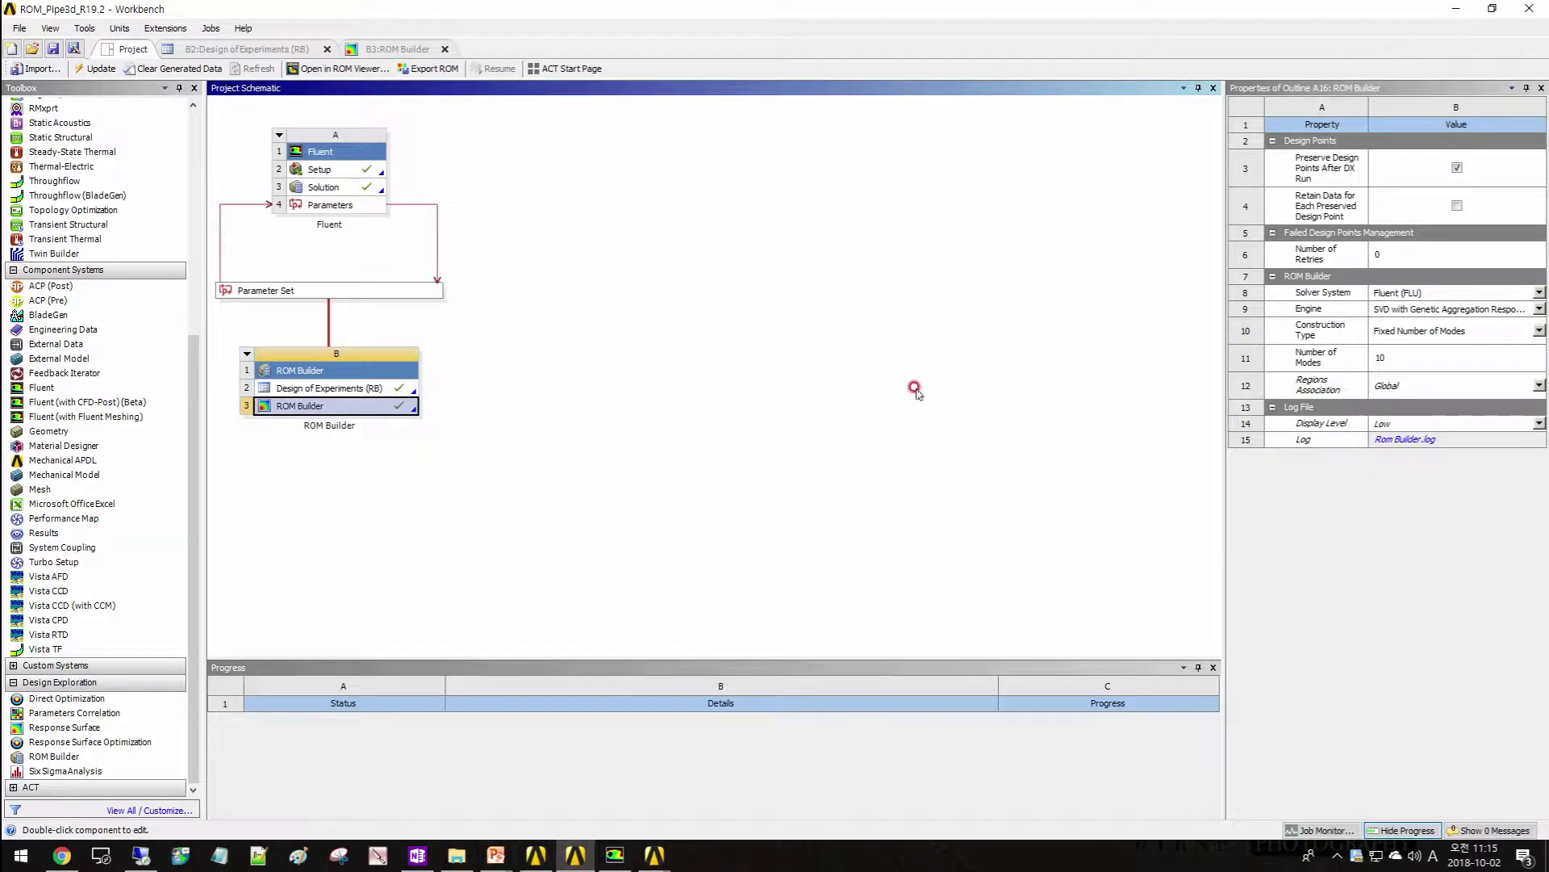
left_click(802, 377)
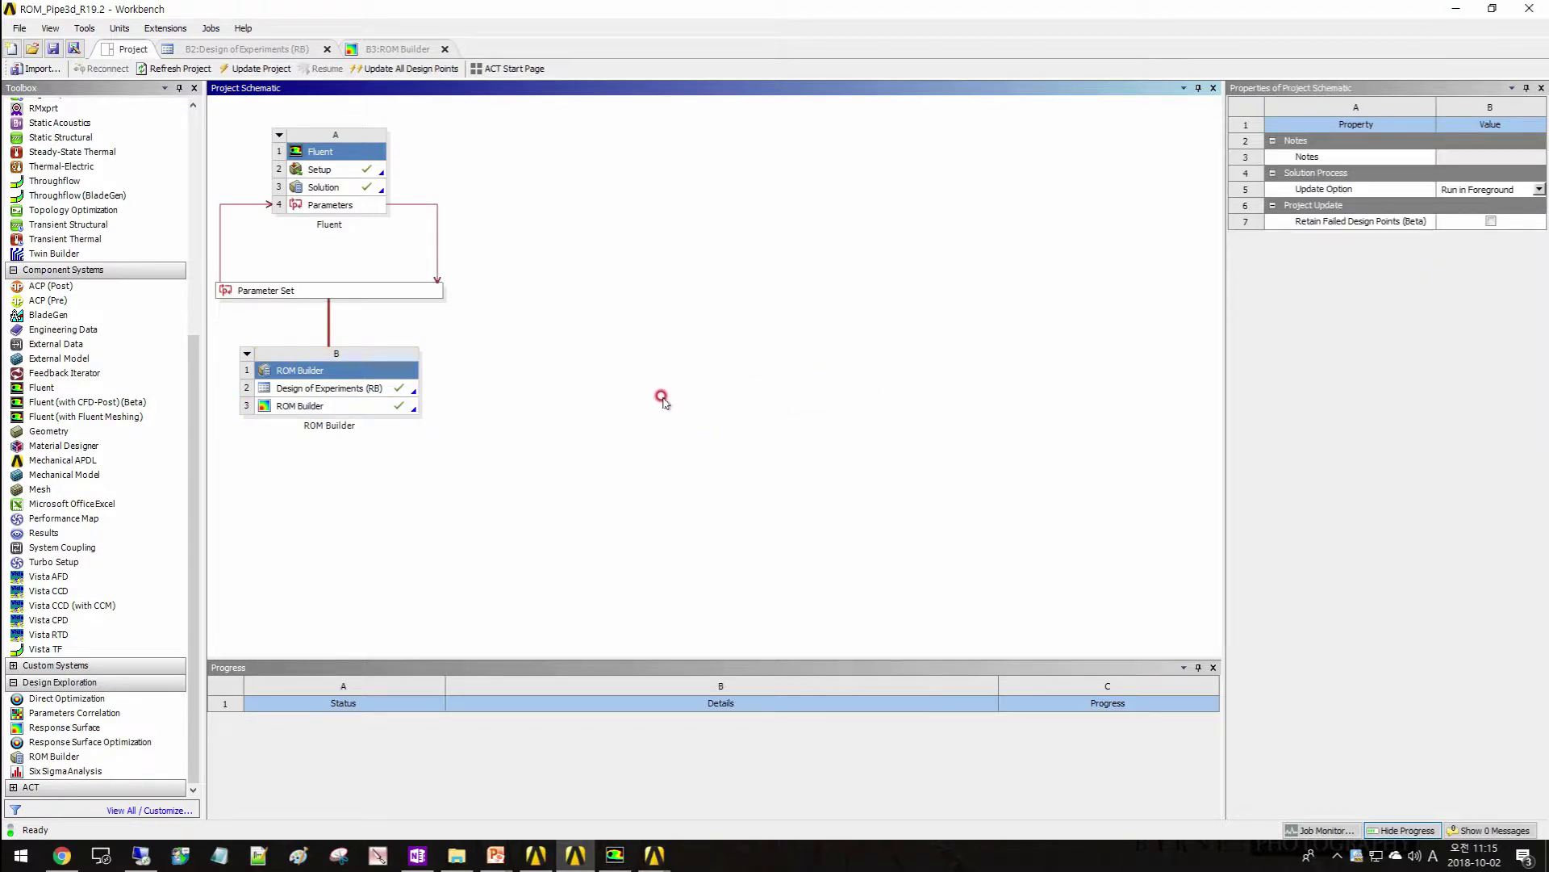
left_click(381, 407)
right_click(383, 411)
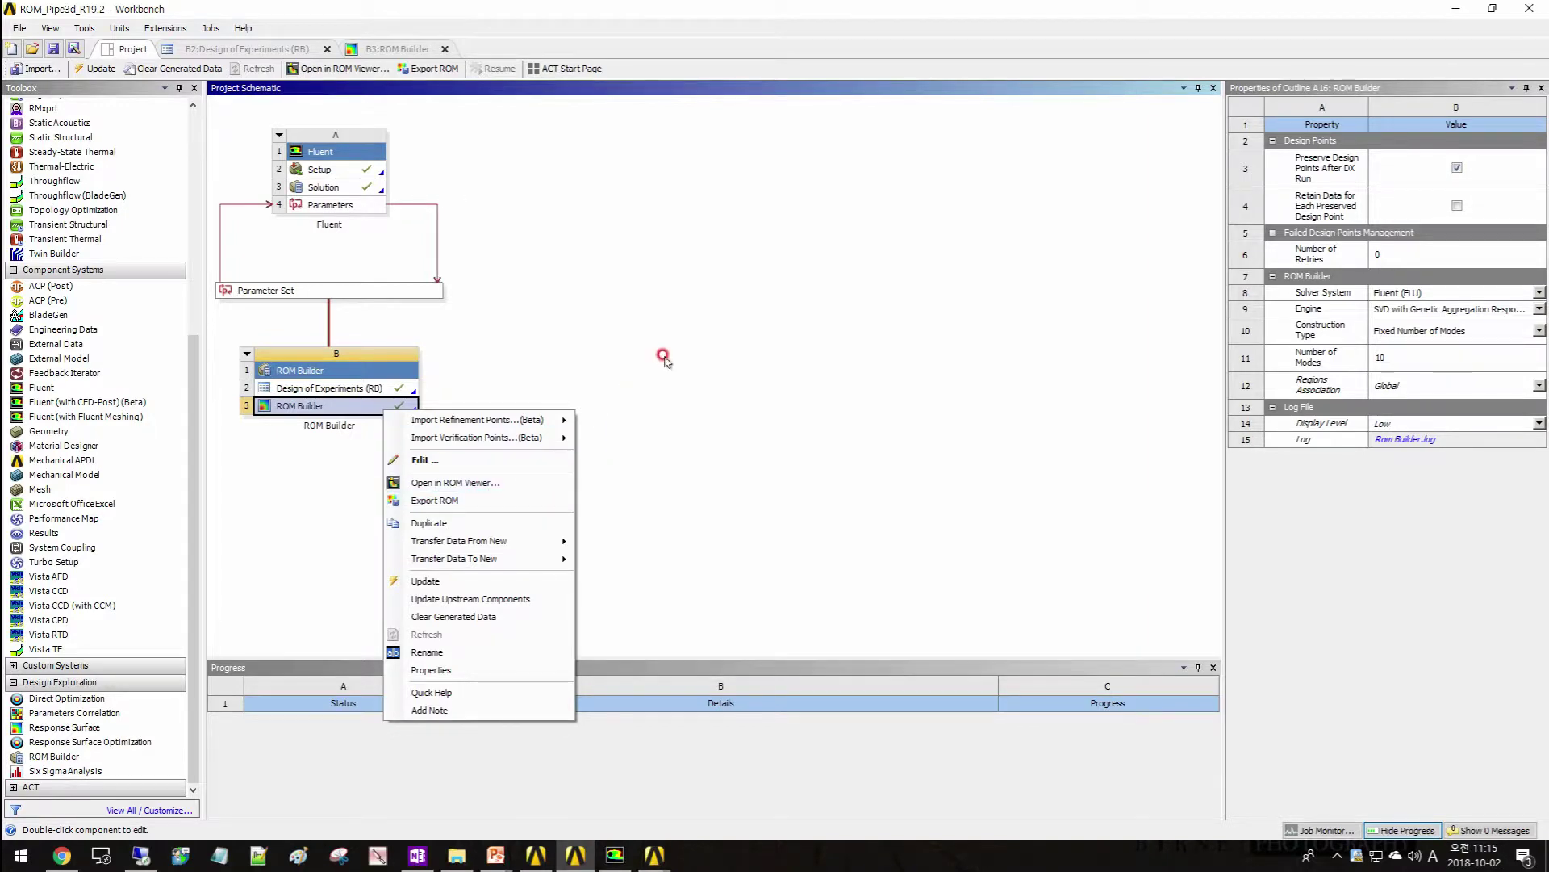
left_click(614, 394)
Step: Switch to the open 2018 19.2 presentation in PowerPoint
mouse_move(494, 861)
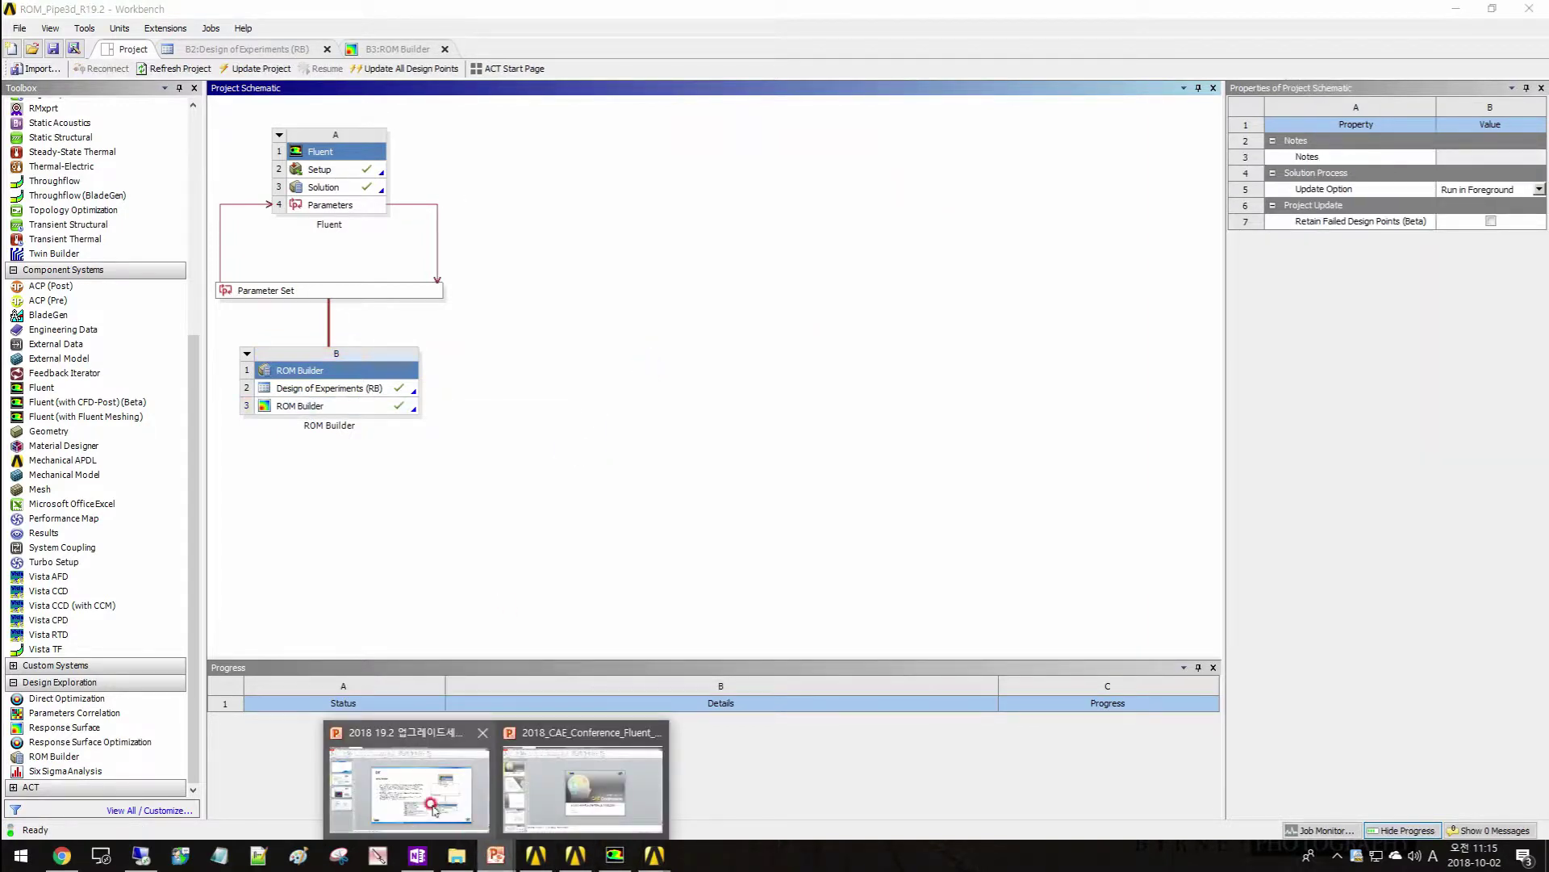